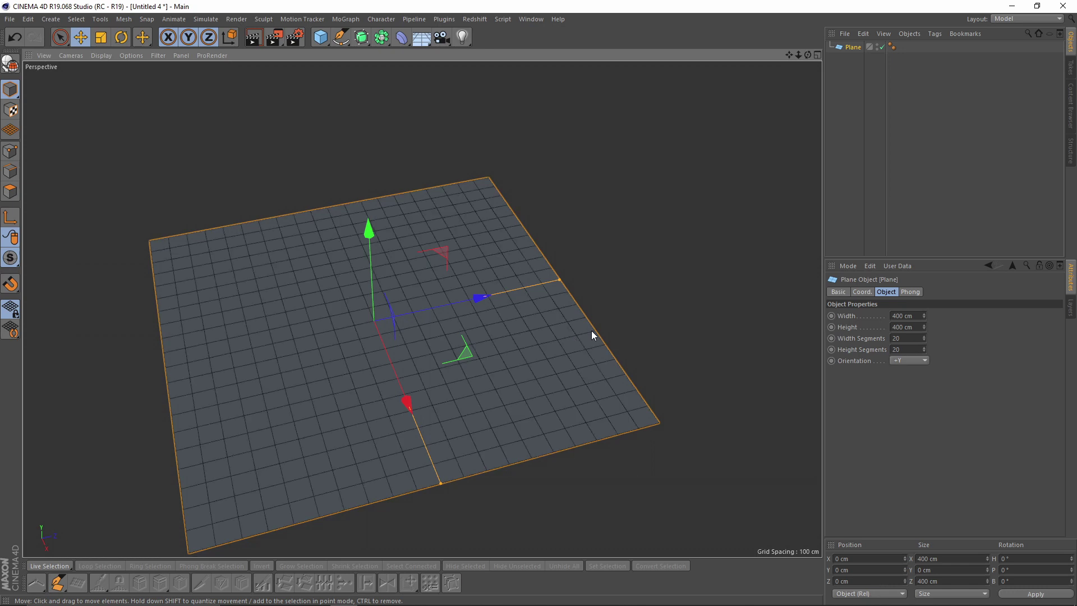
- Add a Bend deformer to the scene with the plane
key("s")
left_click_drag(541, 273, 463, 130, "alt")
left_click_drag(406, 44, 457, 54)
left_click_drag(469, 232, 496, 252, "alt")
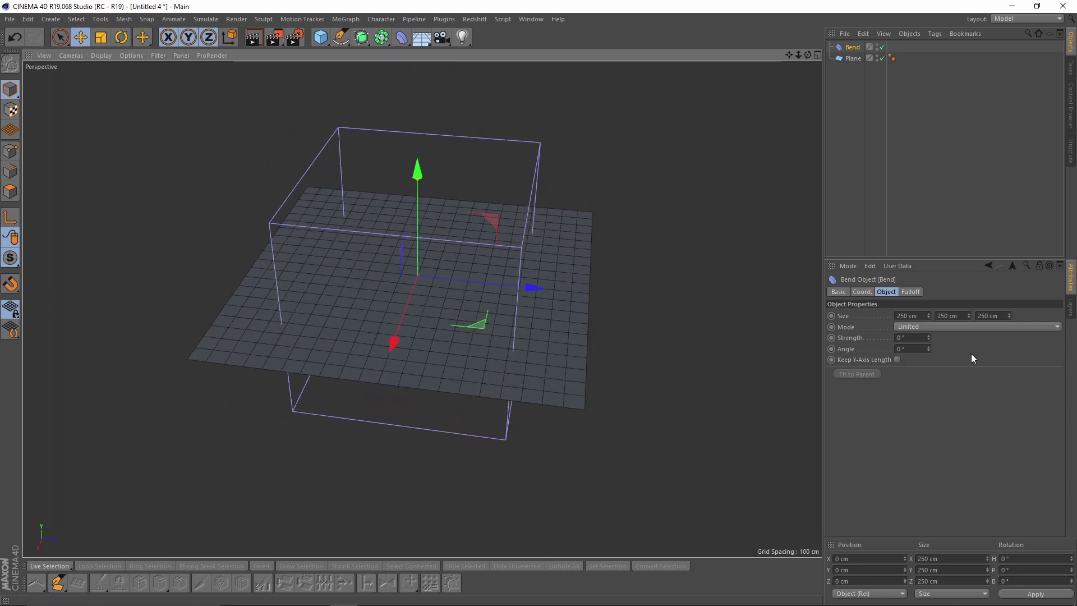
- Try increasing the Bend deformer's strength, and undo the change
left_click_drag(929, 337, 928, 296)
left_click_drag(550, 322, 653, 301, "alt")
middle_click_drag(654, 301, 611, 278, "alt")
key("ctrl+z")
- Set the Bend deformer's X size to 5 cm
middle_click_drag(546, 299, 589, 291, "alt")
right_click_drag(588, 290, 644, 294, "alt")
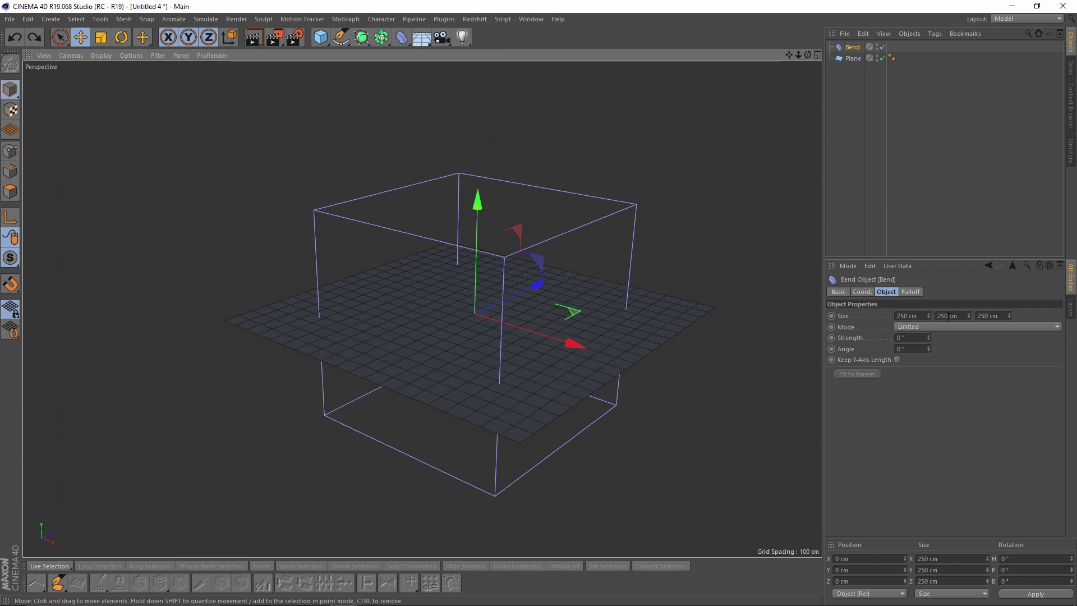
left_click_drag(928, 316, 928, 447)
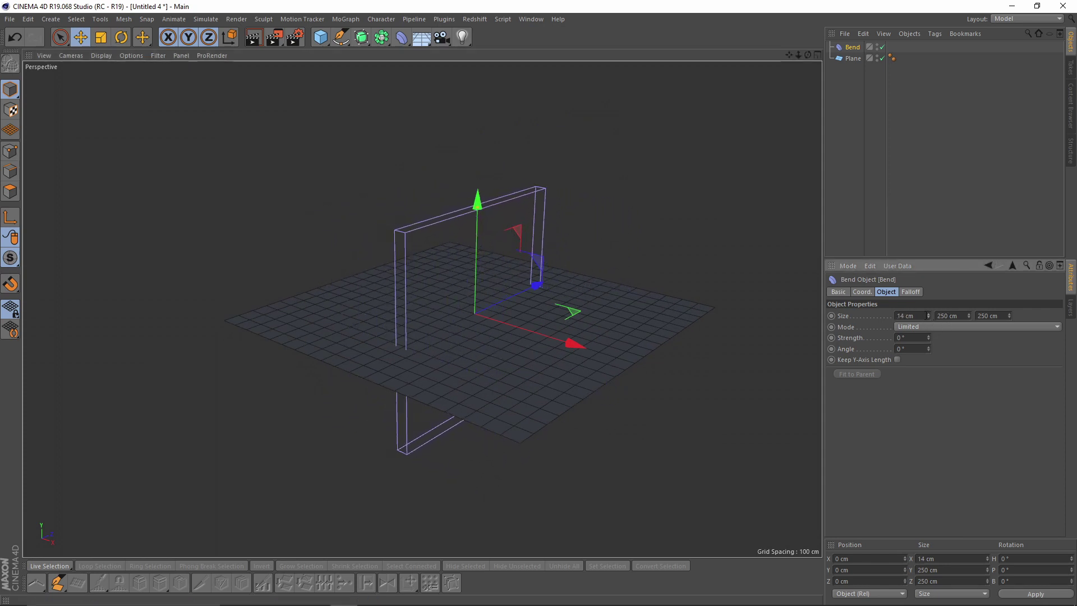
type("5")
key("Return")
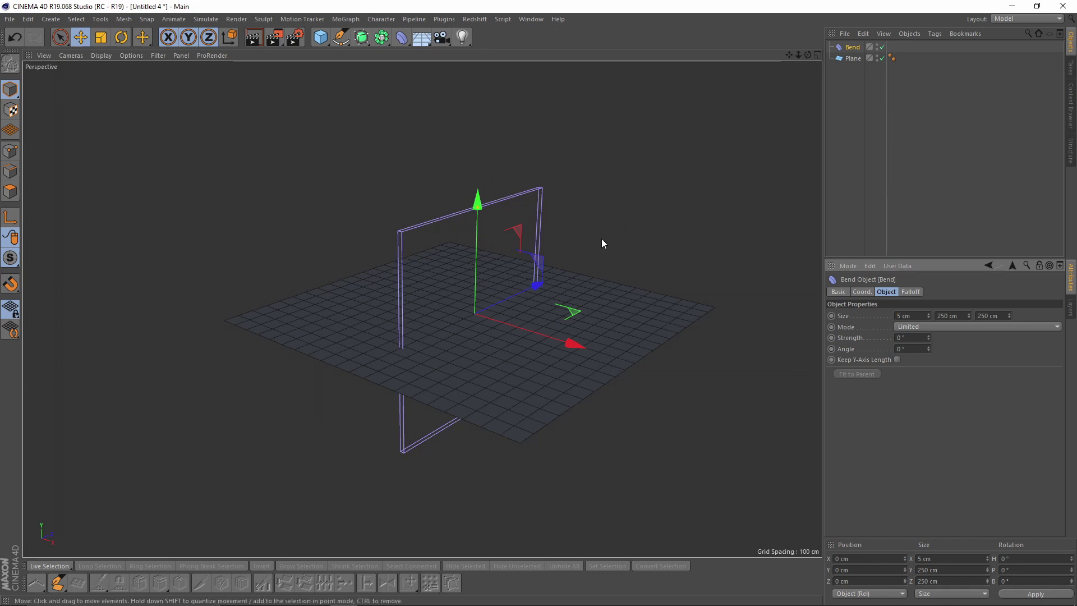
- Try a bend strength with the thin upright deformer cage, and undo it
left_click_drag(601, 239, 680, 259, "alt")
left_click_drag(929, 338, 929, 280)
key("ctrl+z")
- Rotate the Bend deformer to a bank angle of -90° so its cage lies flat along the plane
middle_click_drag(611, 273, 582, 303, "alt")
key("r")
left_click_drag(511, 286, 454, 284)
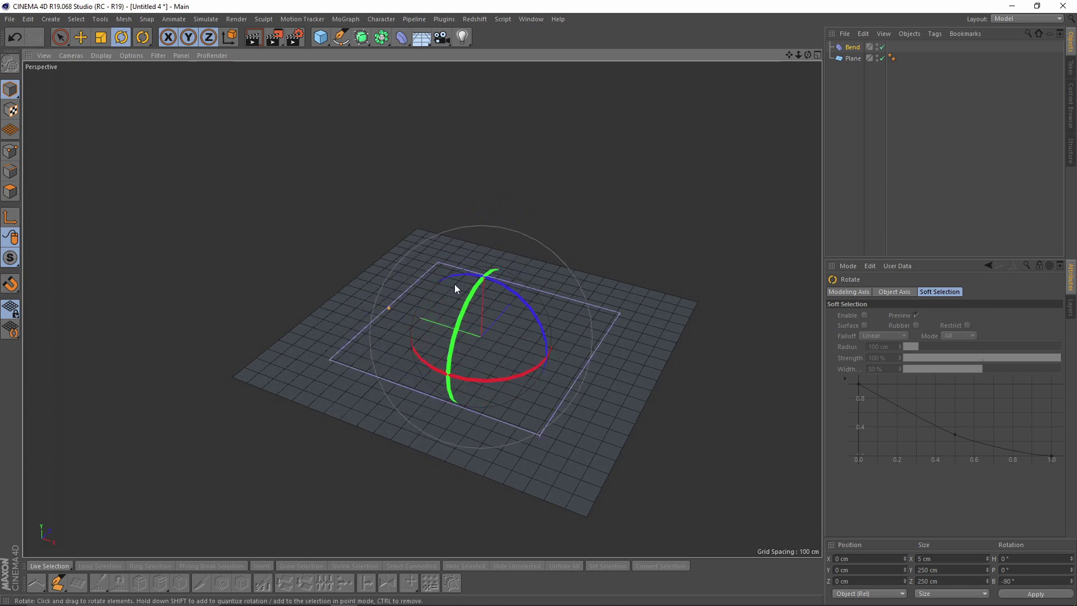
left_click_drag(571, 324, 536, 328, "alt")
middle_click_drag(536, 328, 550, 282, "alt")
scroll(551, 282, "up", 1)
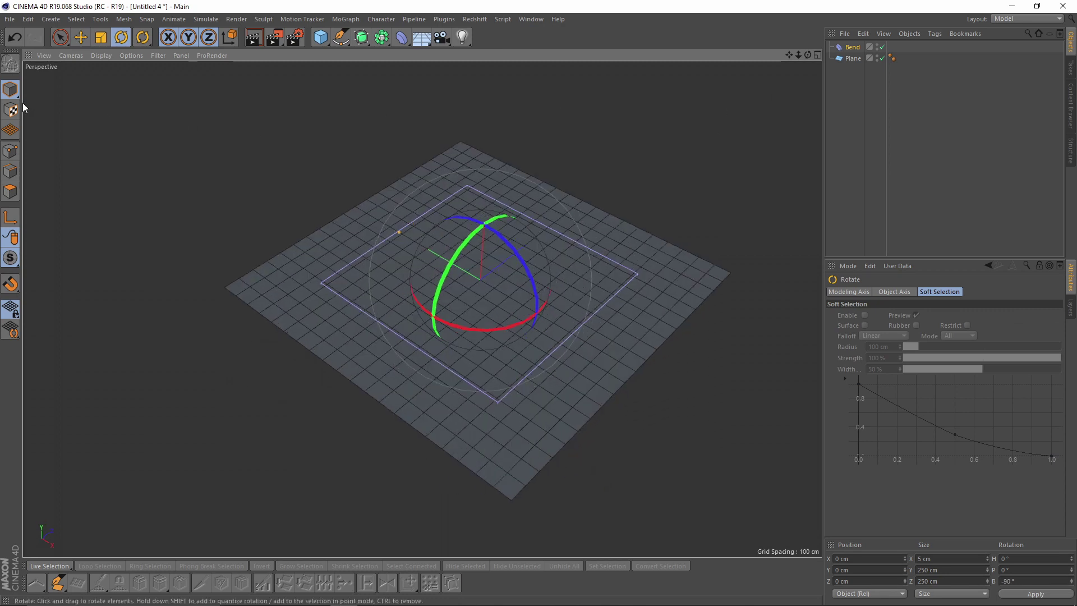
- Match the Bend deformer's cage to the plane by setting its Y and Z sizes to 400 cm
left_click(83, 38)
left_click(853, 59)
left_click_drag(582, 216, 625, 210, "alt")
left_click(914, 317)
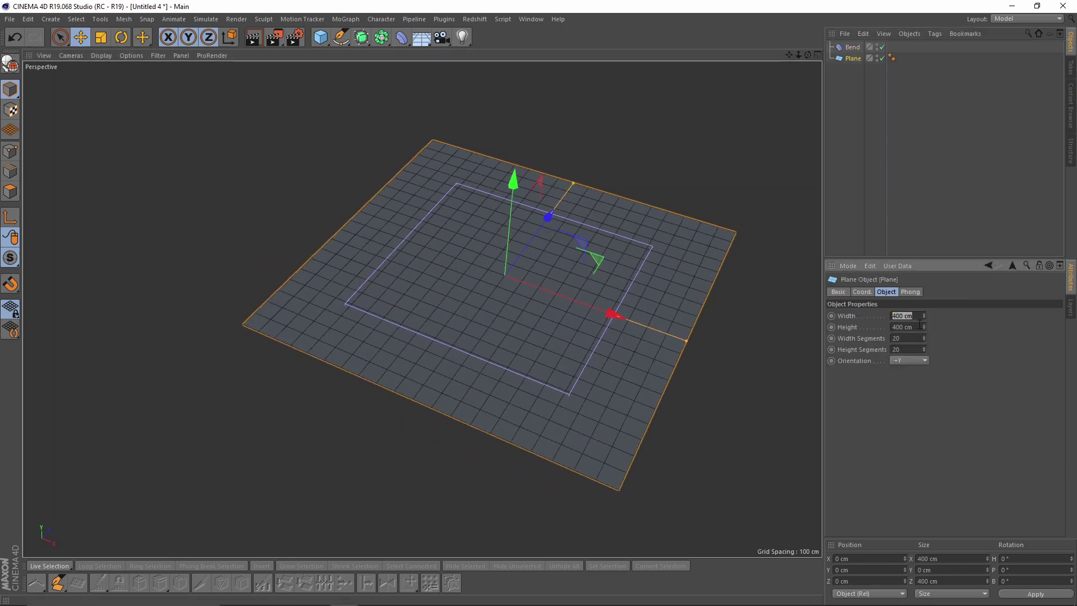
left_click(851, 48)
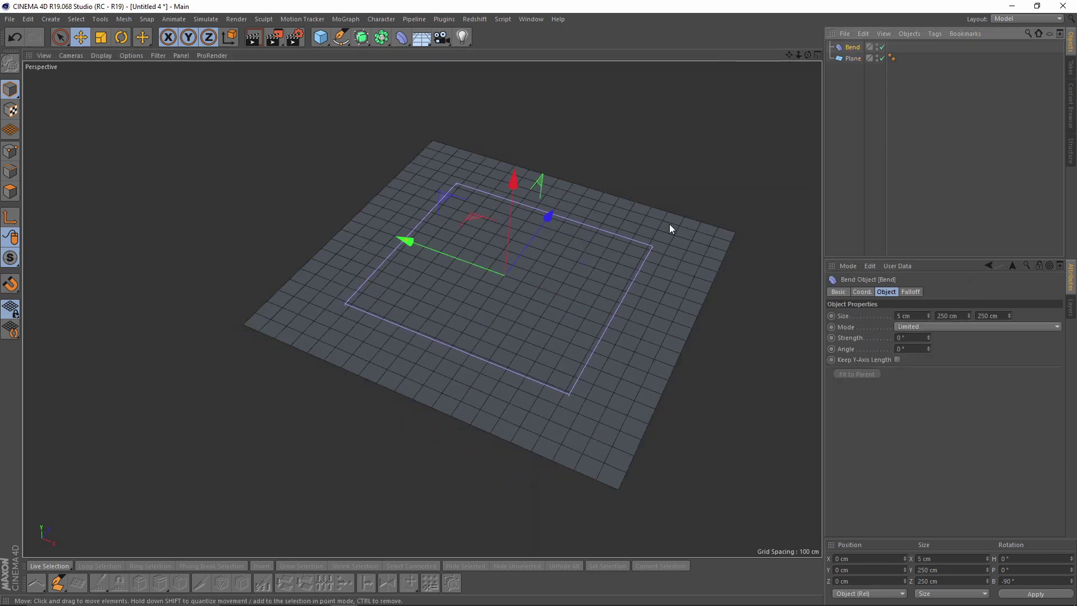
left_click_drag(676, 207, 618, 235, "alt")
scroll(618, 235, "up", 1)
left_click(852, 58)
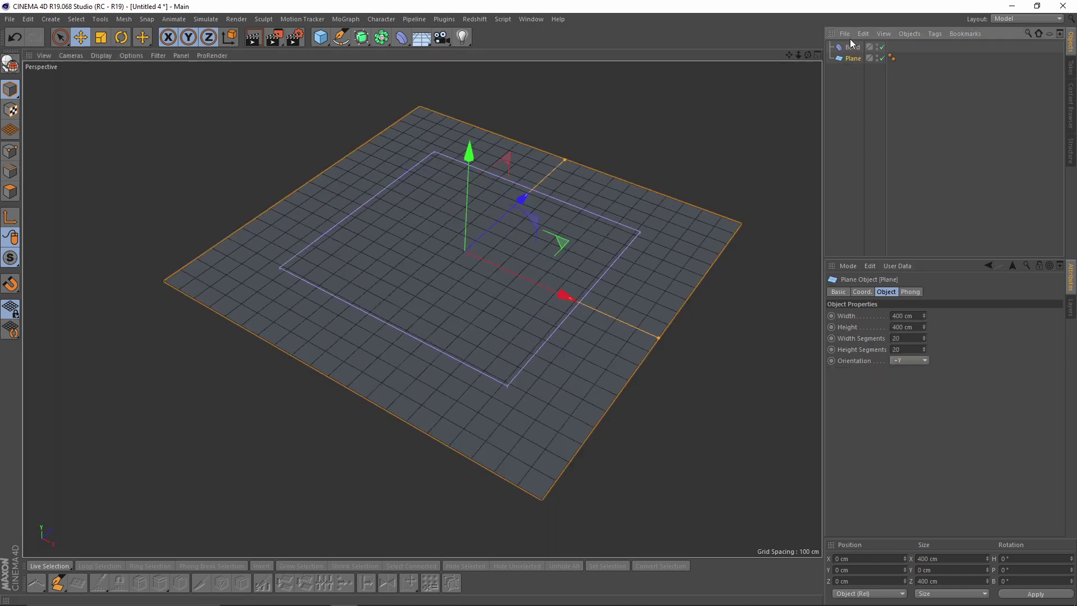
left_click(852, 47)
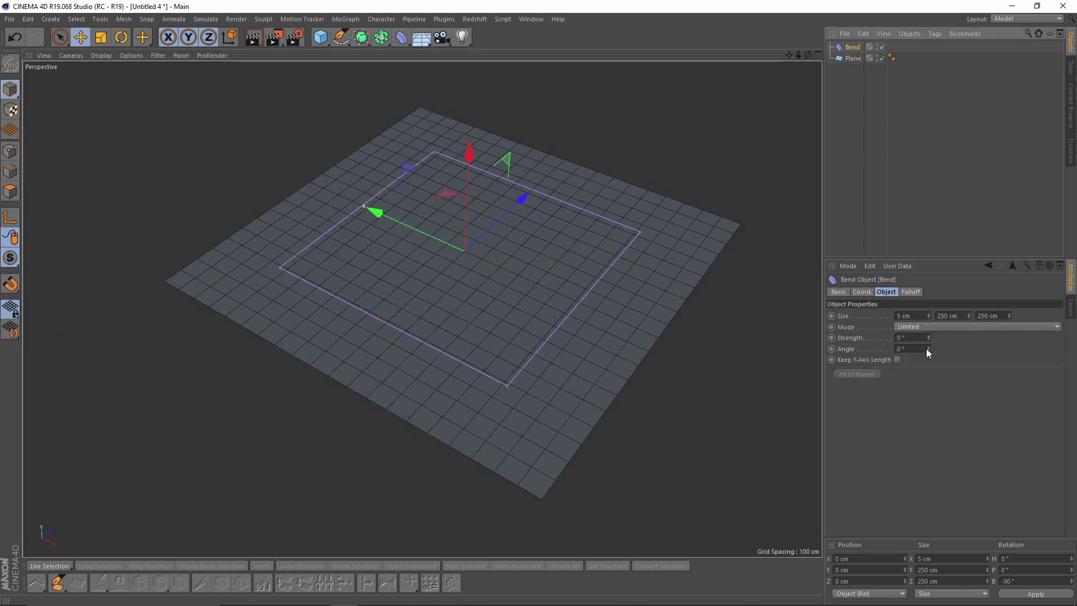
left_click_drag(967, 315, 966, 317)
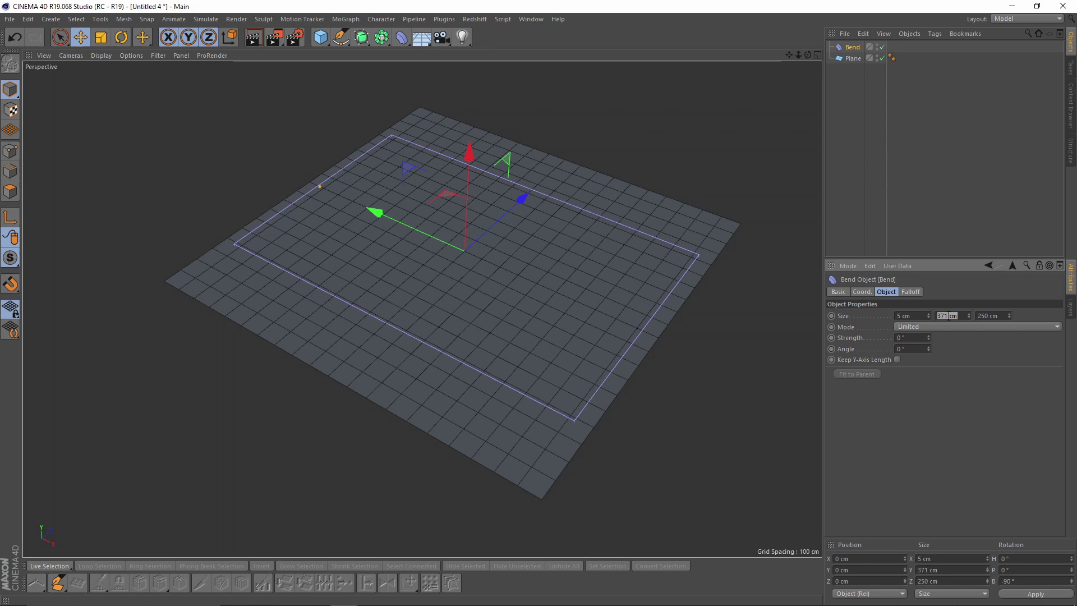
type("400")
key("Return")
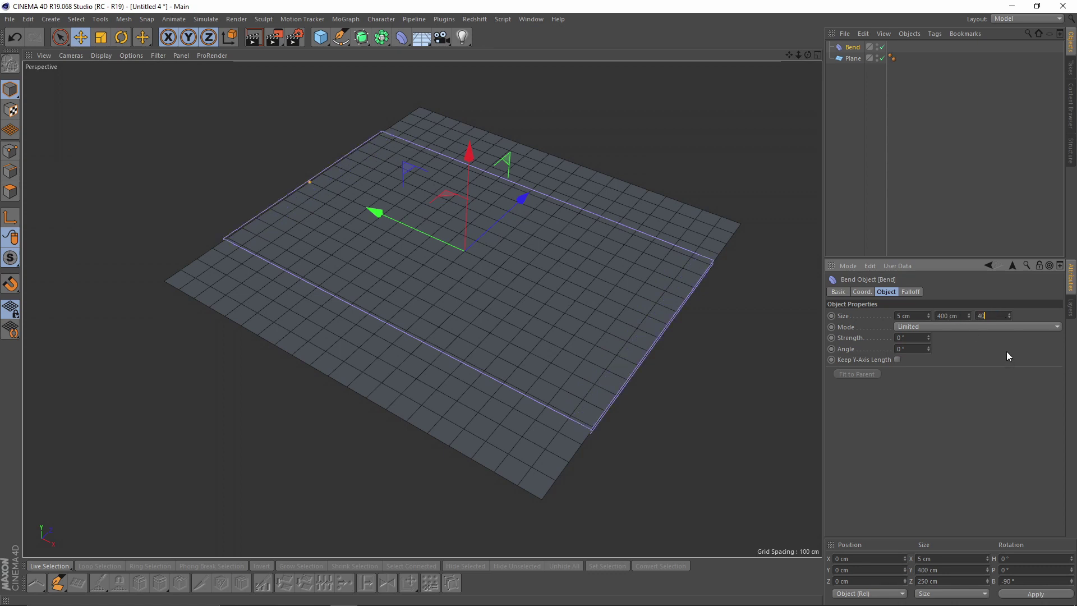
- Try a bend strength with the deformer cage matched to the plane's size, and undo it
left_click_drag(608, 334, 658, 320, "alt")
left_click_drag(929, 337, 928, 275)
key("ctrl+z")
- Move the Bend deformer below the plane in the object hierarchy
right_click_drag(493, 342, 459, 344, "alt")
middle_click_drag(459, 343, 470, 334, "alt")
left_click_drag(851, 47, 851, 64)
left_click_drag(796, 87, 498, 125, "alt")
- Add a Subdivision Surface and make the plane and the Bend deformer its children
left_click(361, 37)
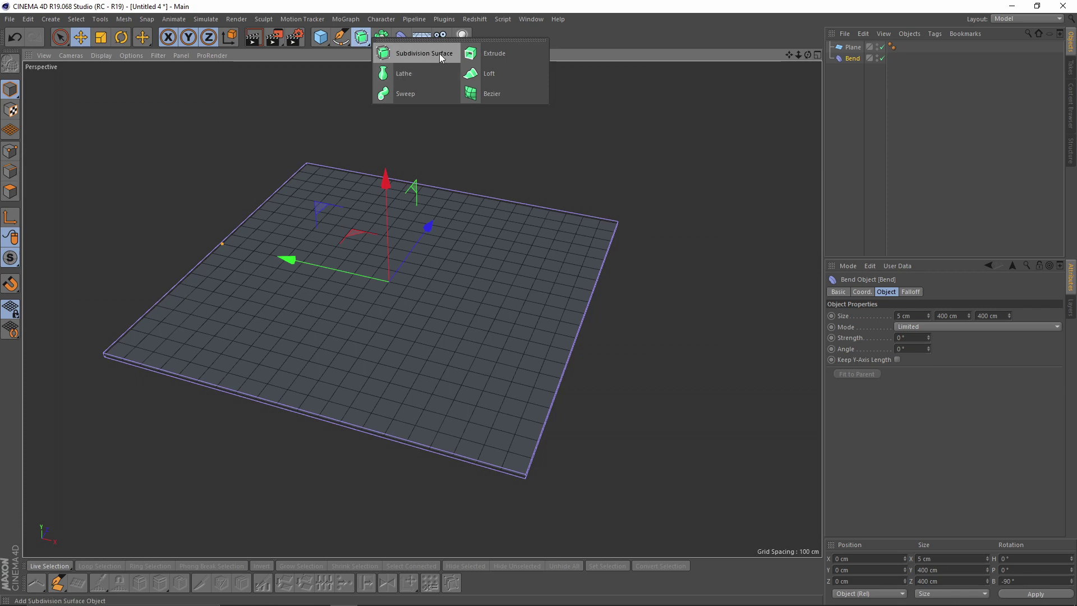
left_click(414, 53)
mouse_move(872, 47)
left_mouse_down()
mouse_move(853, 65)
mouse_move(866, 48)
left_mouse_up()
left_click_drag(523, 219, 563, 215, "alt")
middle_click_drag(563, 215, 612, 214, "alt")
left_click(865, 84)
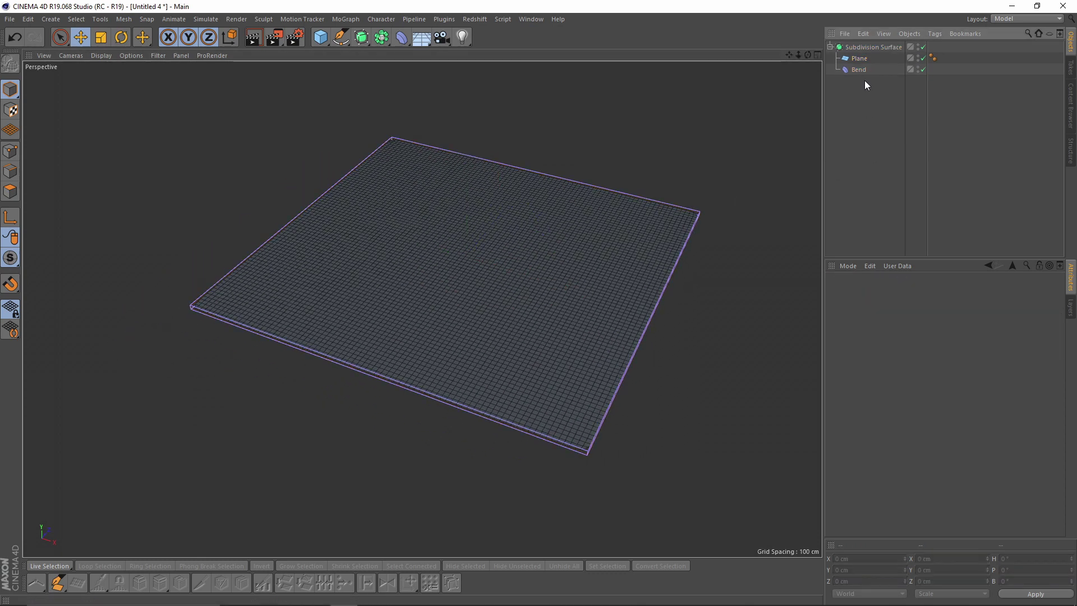
- Try changing the bend strength on the subdivided plane, and undo the change
left_click(859, 70)
mouse_move(928, 337)
left_mouse_down()
mouse_move(1025, 334)
mouse_move(945, 337)
left_mouse_up()
key("ctrl+z")
middle_click_drag(579, 217, 562, 250, "alt")
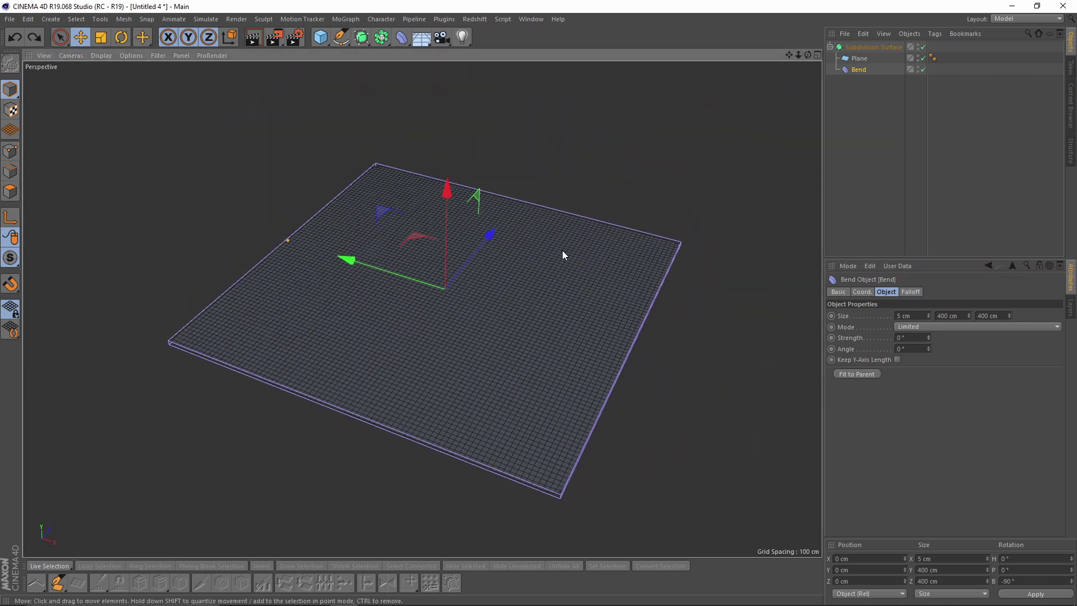
right_click_drag(562, 250, 577, 213, "alt")
left_click_drag(577, 213, 541, 216, "alt")
- Try moving the plane relative to the Bend deformer in the hierarchy, and undo the move
left_click(862, 90)
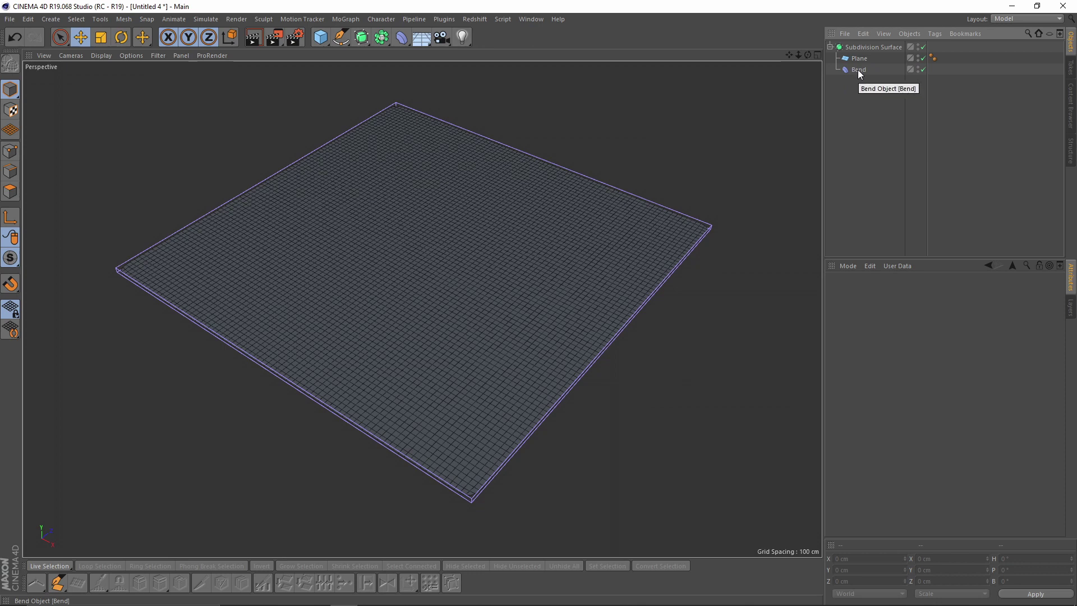
left_click_drag(861, 60, 862, 69)
key("ctrl+z")
left_click_drag(619, 178, 585, 215, "alt")
left_click(844, 94)
left_click_drag(682, 152, 601, 214, "alt")
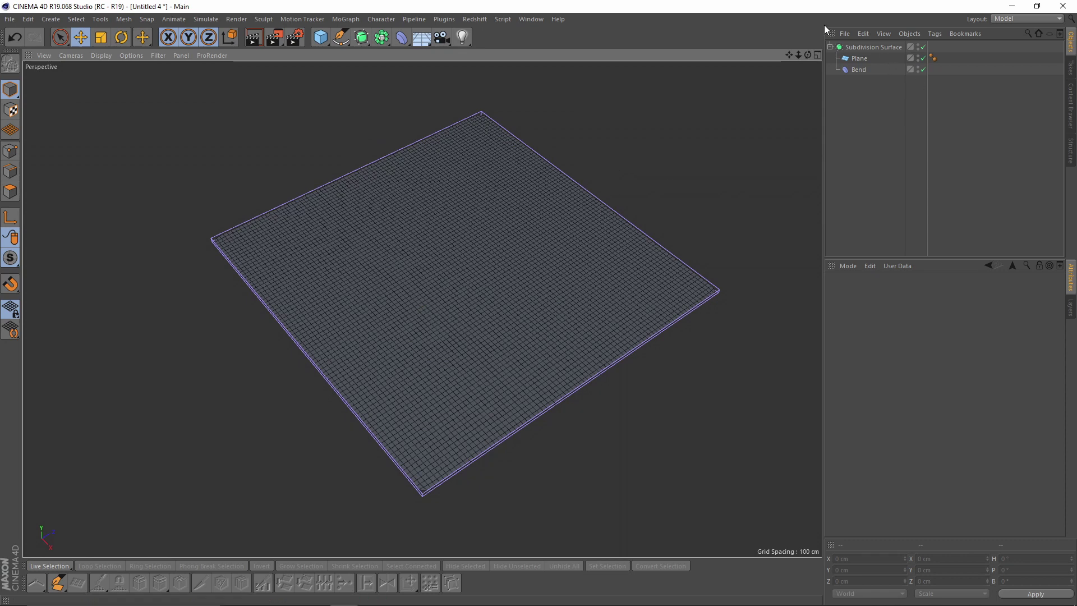
- Disable the Subdivision Surface and convert the plane to an editable polygon object
left_click_drag(606, 140, 728, 134, "alt")
left_click(922, 47)
left_click_drag(616, 224, 609, 158, "alt")
left_click(610, 158)
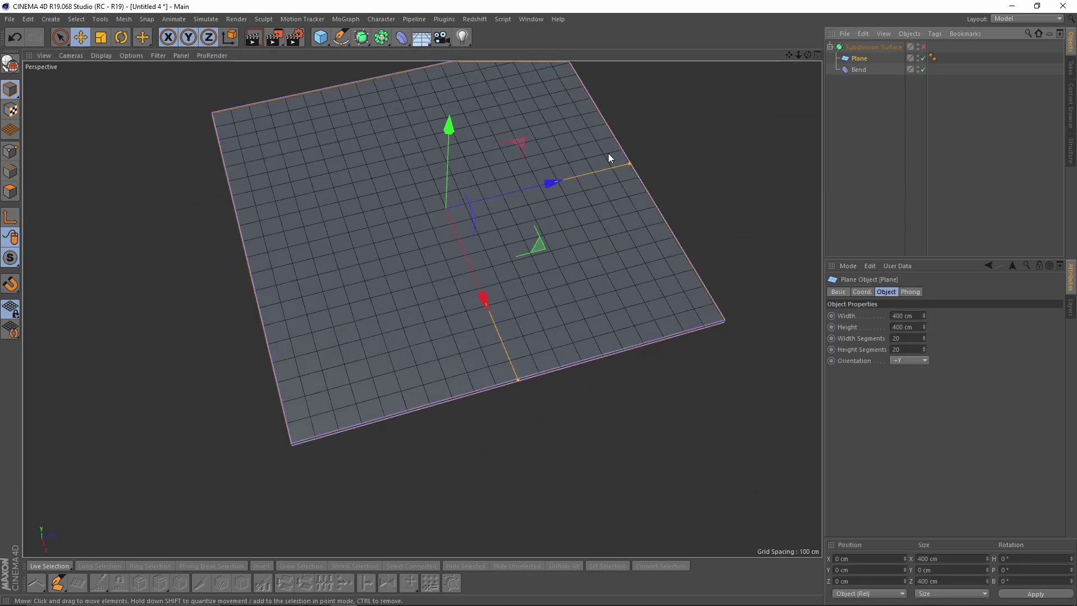
middle_click_drag(608, 154, 605, 181, "alt")
key("c")
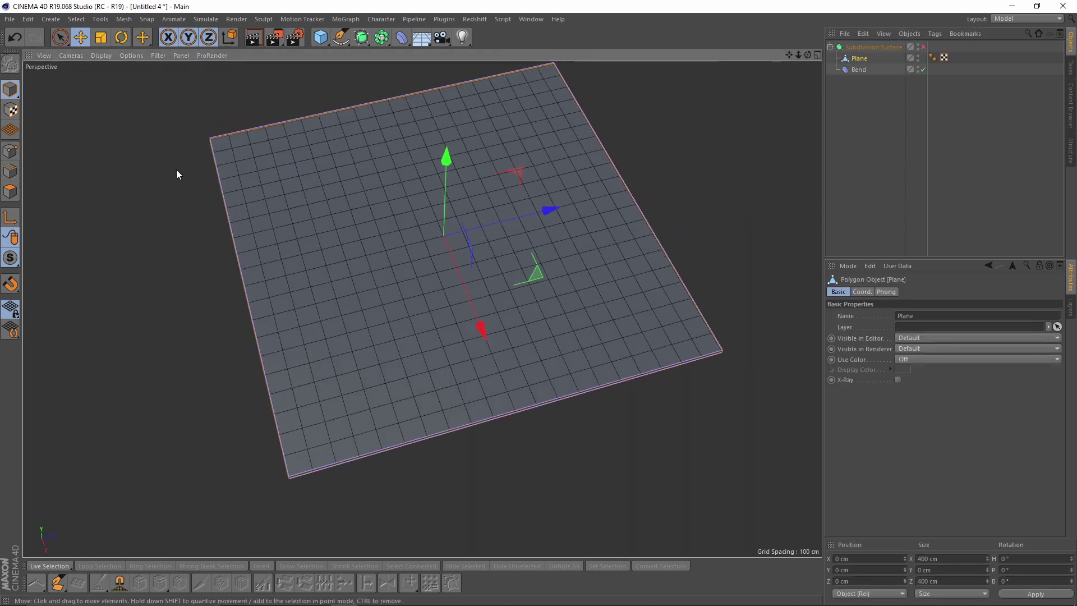
- Select a two-by-two block of four polygons near the plane's centre in polygon mode
left_click(10, 191)
left_click_drag(498, 226, 381, 227, "alt")
scroll(381, 226, "up", 2)
middle_click_drag(378, 225, 367, 254, "alt")
right_click_drag(367, 240, 399, 240, "alt")
middle_click_drag(400, 240, 361, 275, "alt")
right_click_drag(360, 276, 364, 259, "alt")
left_click_drag(336, 255, 322, 230, "alt")
left_click(321, 226)
left_click_drag(378, 355, 350, 273, "alt")
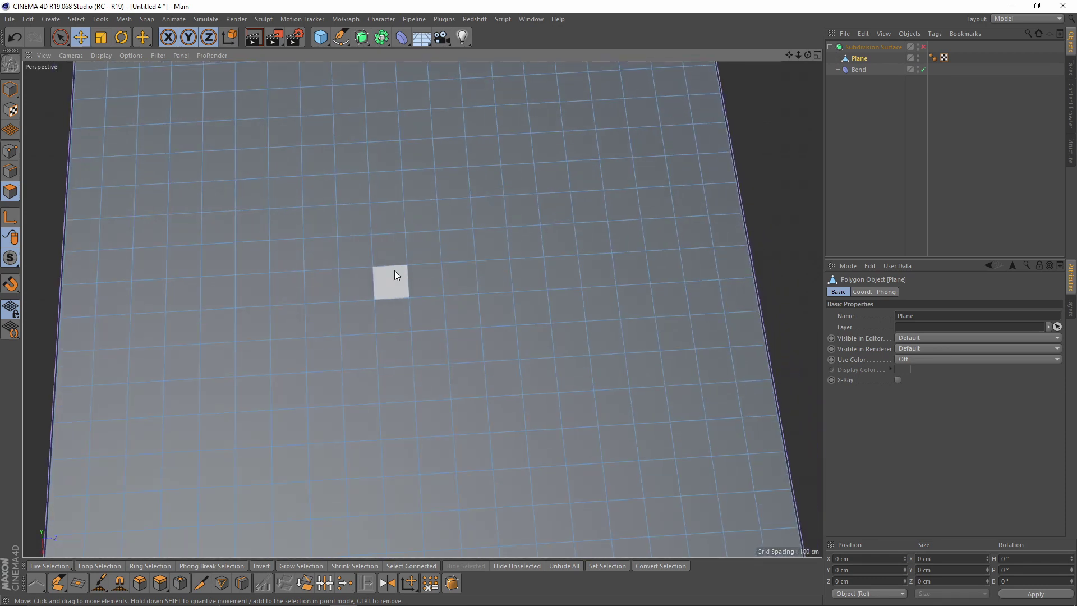
right_click_drag(394, 270, 408, 270, "alt")
right_click(355, 284)
left_click(340, 282)
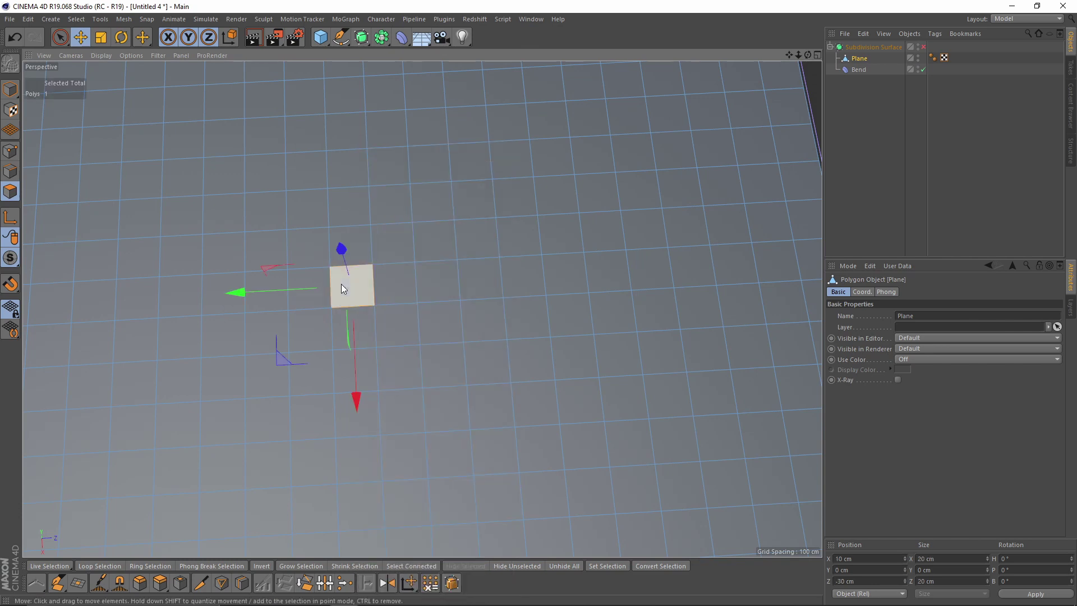
left_click(392, 289, "shift")
left_click(395, 321, "shift")
left_click(356, 326, "shift")
- Extrude the four selected polygons inward as one group with Extrude Inner, using an offset of about 2.9 cm
left_click_drag(401, 316, 386, 287, "alt")
right_click_drag(386, 287, 409, 276, "alt")
right_click(522, 255)
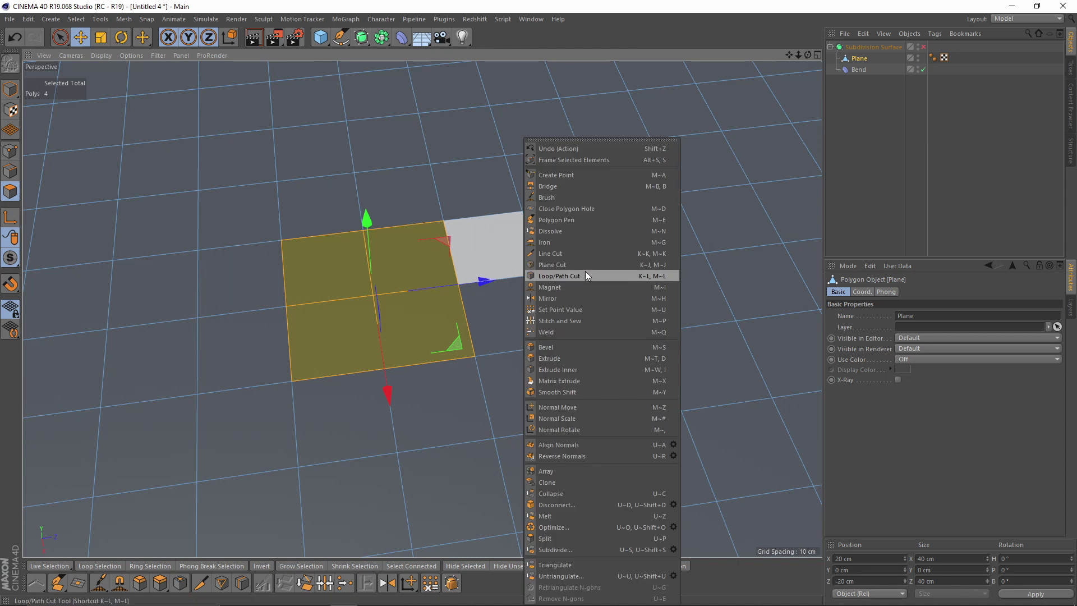
left_click(558, 370)
left_click_drag(567, 359, 586, 359)
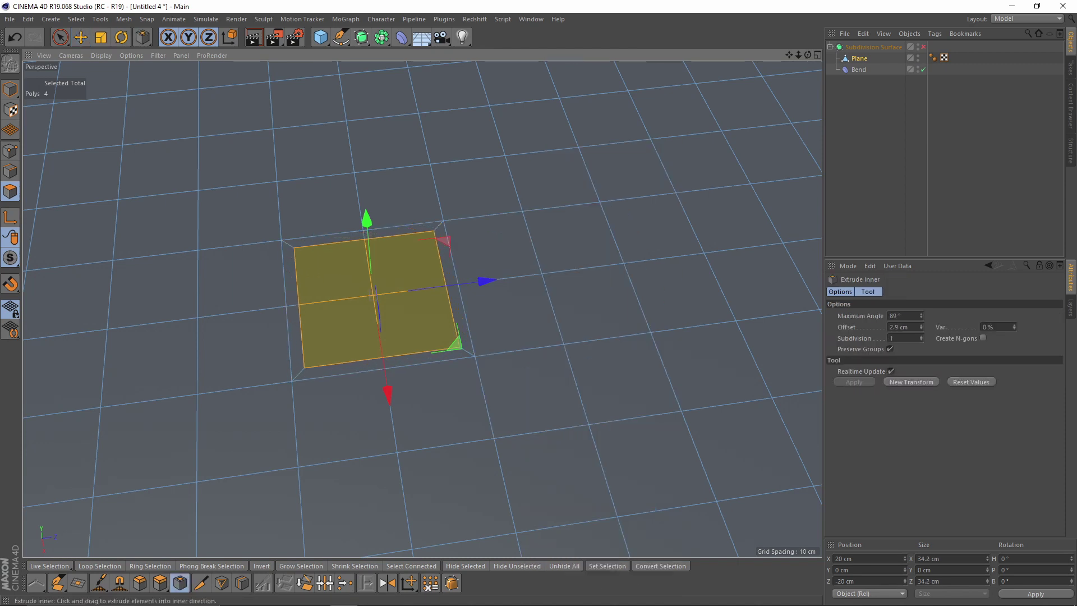
mouse_move(568, 288)
left_mouse_down("alt")
mouse_move(579, 296)
mouse_move(565, 279)
left_mouse_up("alt")
- Collapse the four inset polygons into a single point
right_click(564, 278)
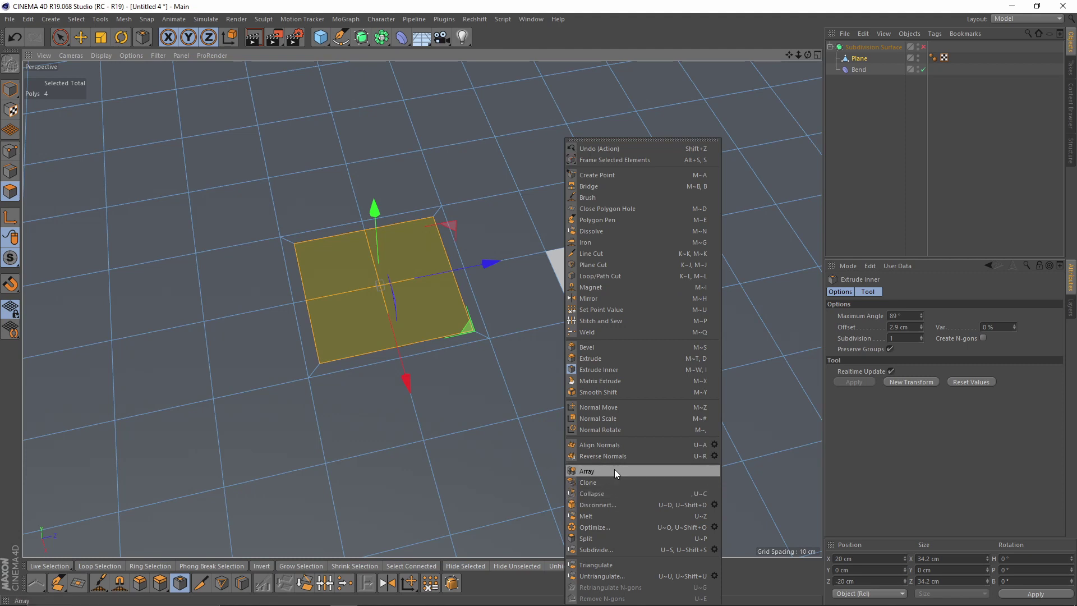
left_click(599, 495)
left_click_drag(555, 406, 526, 364, "alt")
- Bevel the collapsed centre point with an offset of 15 cm to form an octagon
left_click(14, 155)
key("space")
left_click_drag(434, 311, 440, 313, "alt")
left_click(405, 309)
scroll(406, 311, "up", 3)
right_click(507, 337)
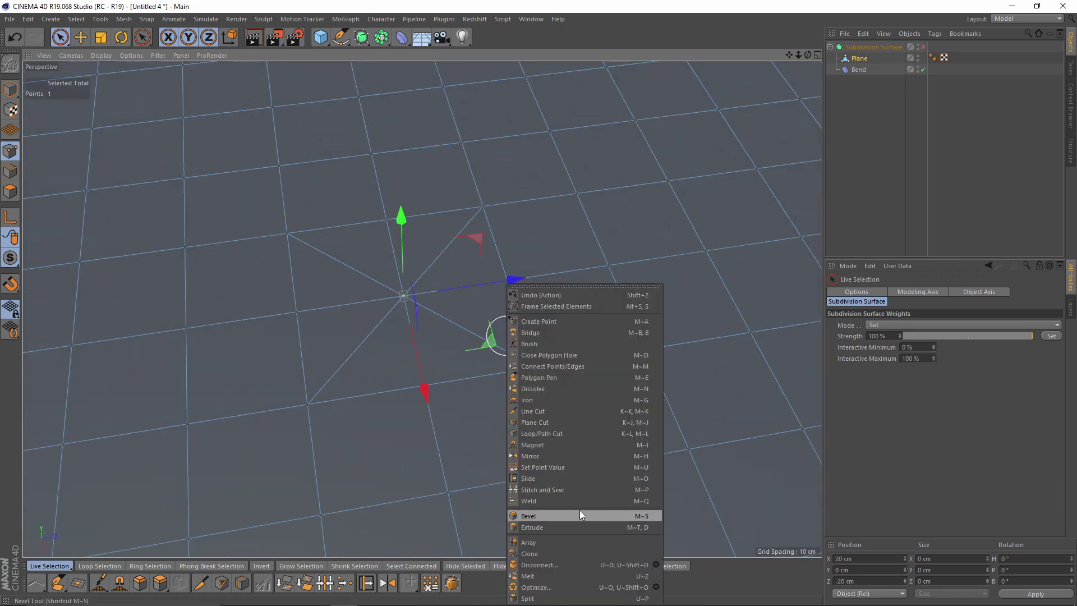
left_click(542, 517)
left_click_drag(508, 407, 544, 407)
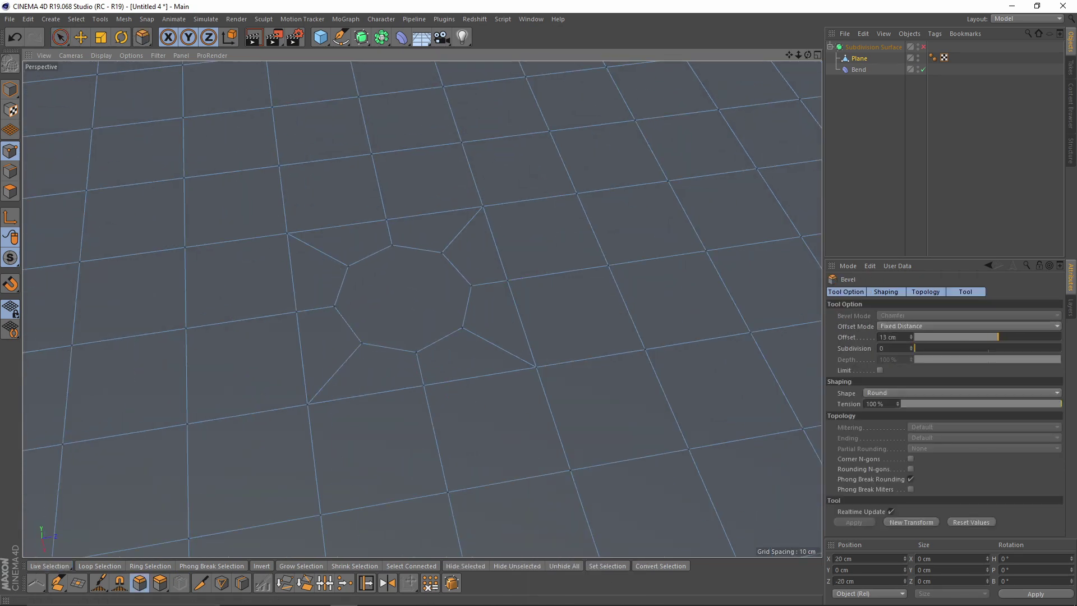
left_click_drag(461, 351, 438, 328, "alt")
left_click_drag(514, 276, 394, 338, "alt")
left_click_drag(497, 386, 490, 267, "alt")
scroll(442, 323, "up", 3)
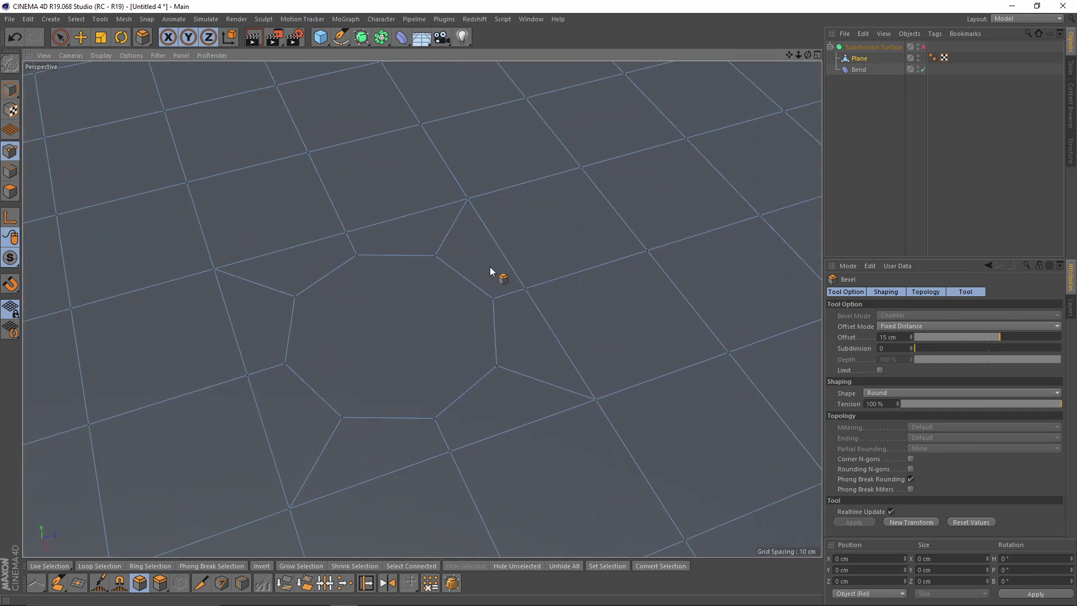
middle_click_drag(452, 294, 495, 284, "alt")
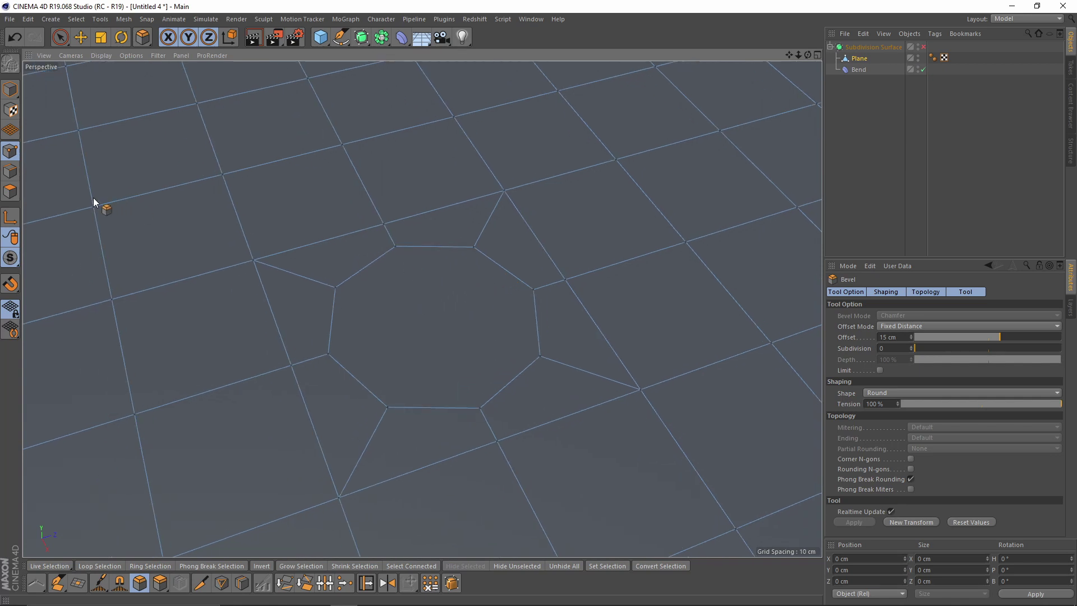
- Delete the polygons inside the octagon to open a hole in the plane
left_click(12, 196)
key("e")
left_click(406, 297)
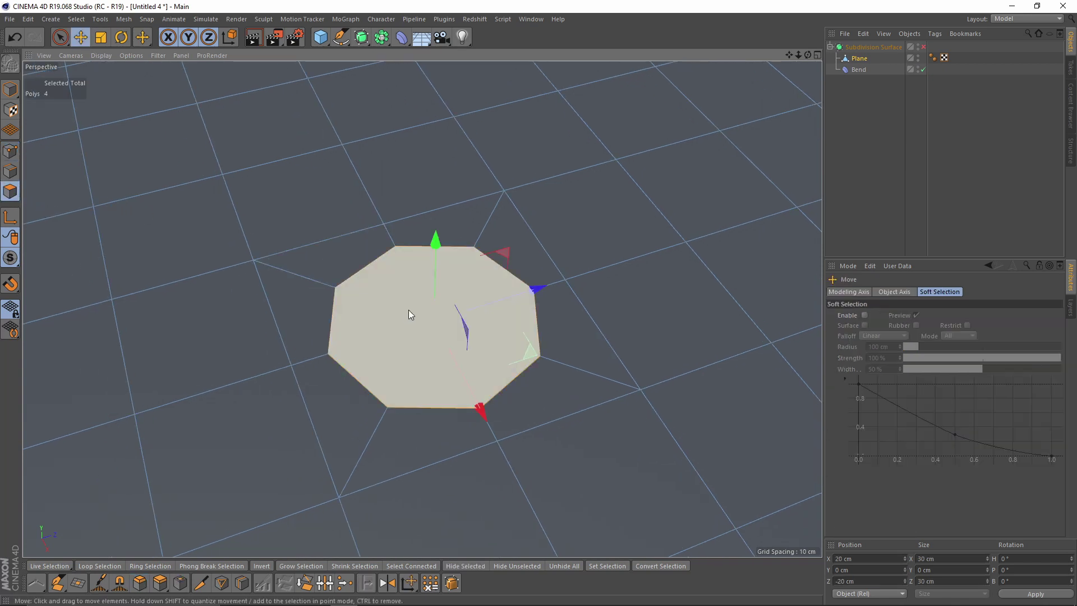
key("Delete")
scroll(411, 281, "down", 8)
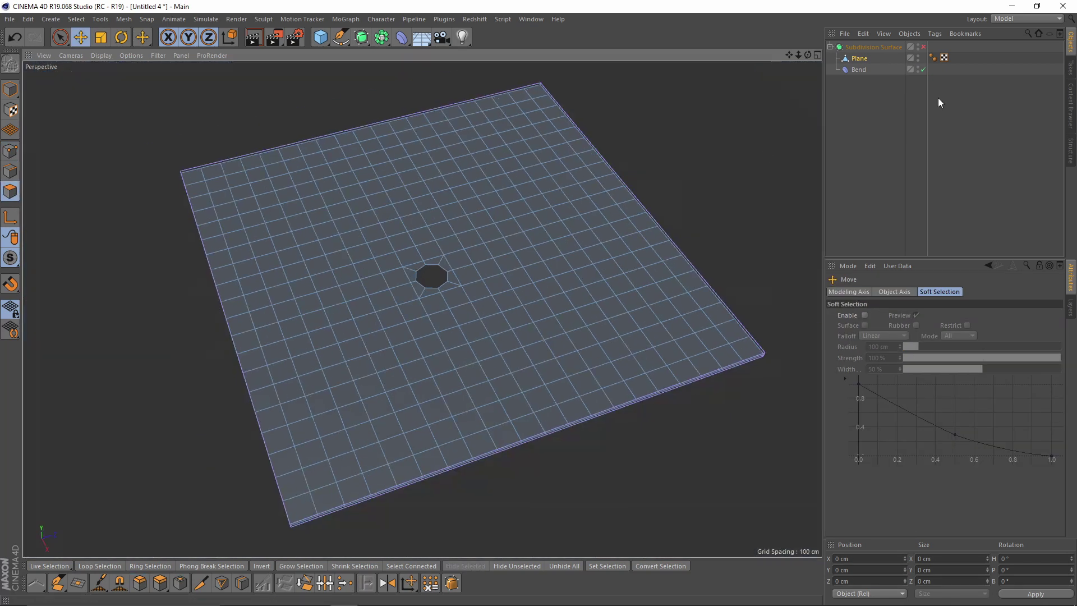
- Deselect the plane, return to model mode, and re-enable the Subdivision Surface
left_click(920, 103)
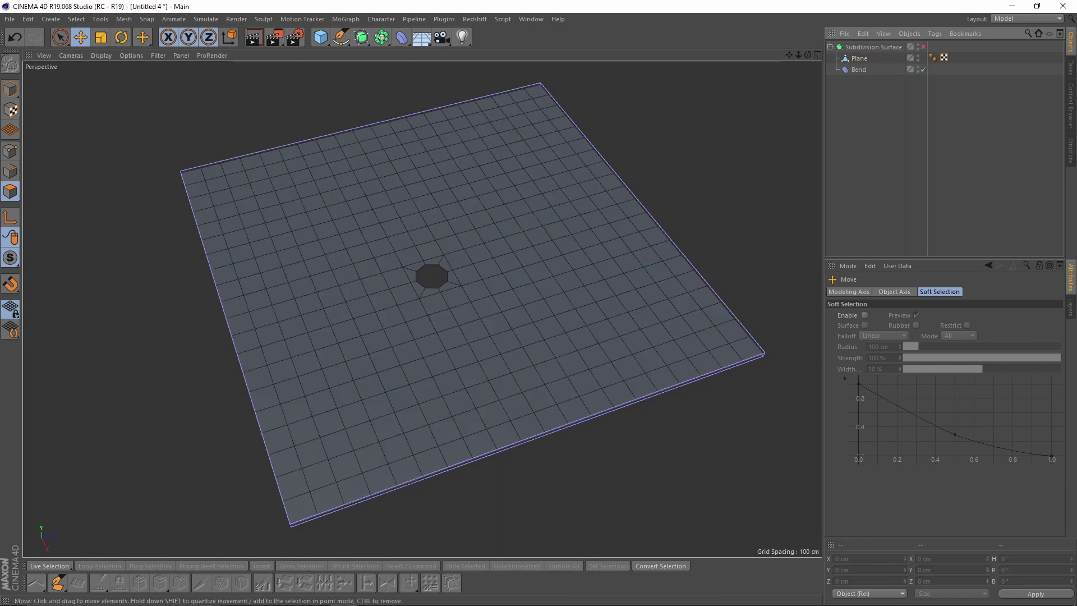
left_click(10, 89)
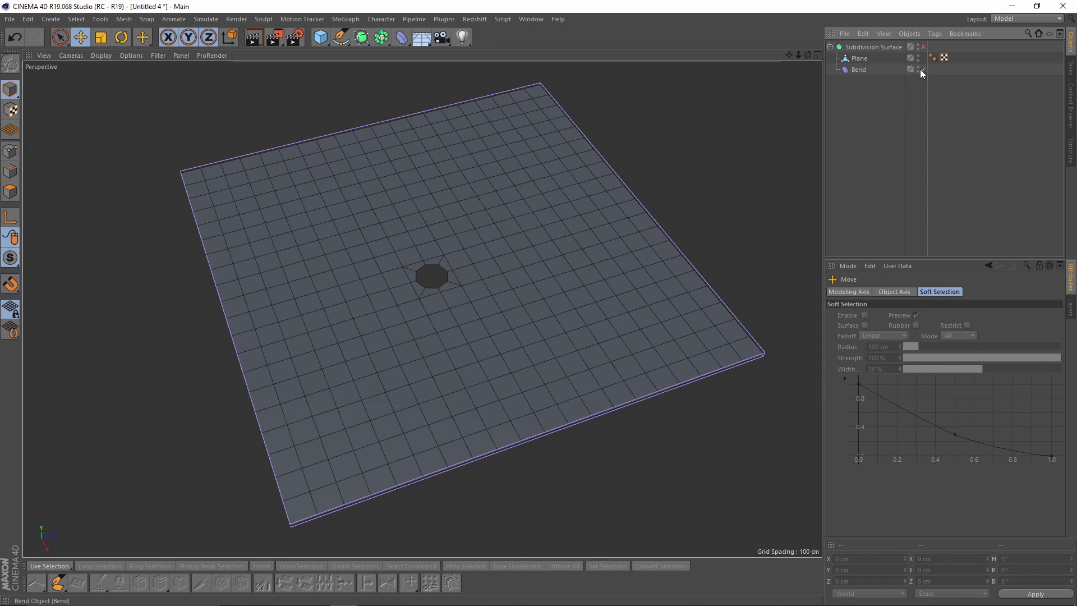
left_click(923, 48)
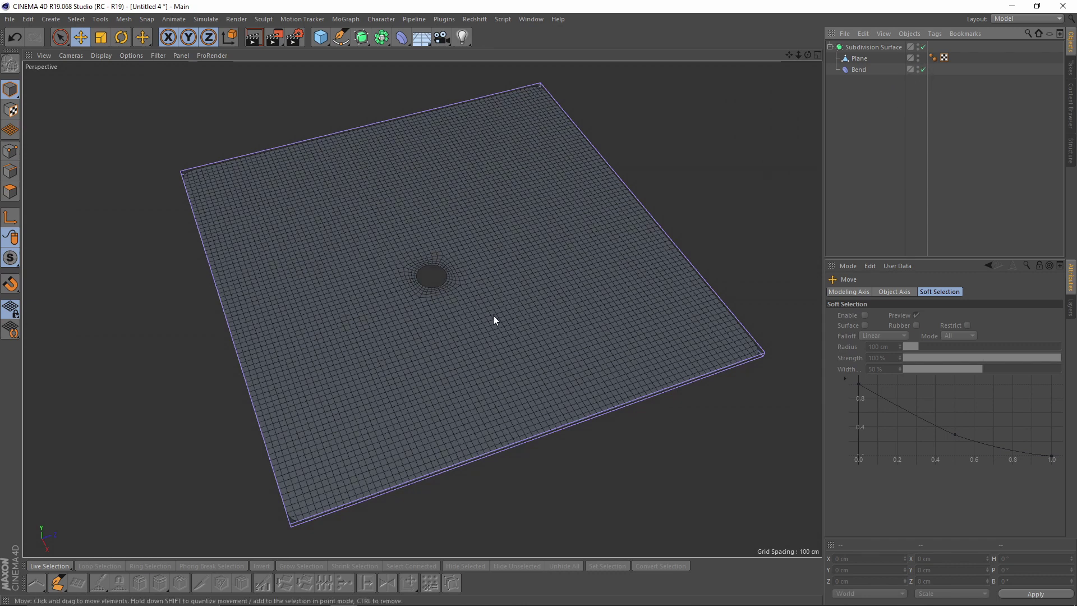
left_click_drag(521, 306, 533, 289, "alt")
right_click_drag(503, 313, 526, 322, "alt")
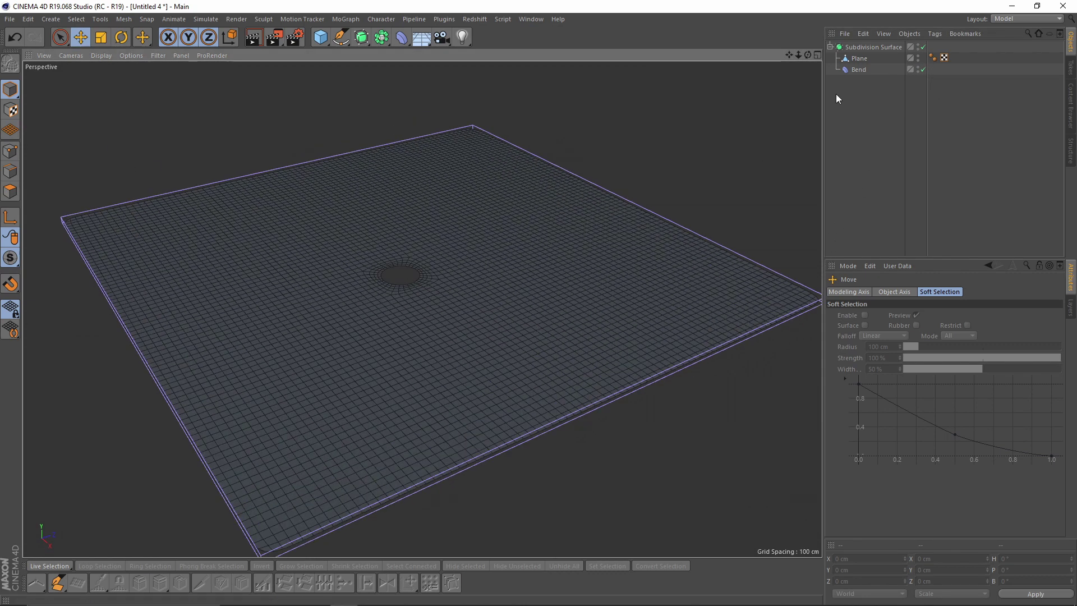
- Set the Bend deformer's strength to 360° so the plane rolls into a closed tube
left_click(852, 72)
middle_click_drag(604, 237, 596, 252, "alt")
left_click_drag(596, 252, 604, 276, "alt")
left_click_drag(928, 338, 929, 223)
middle_click_drag(459, 338, 385, 305, "alt")
left_click_drag(386, 309, 387, 267, "alt")
left_click_drag(929, 337, 928, 290)
left_click_drag(919, 337, 847, 356)
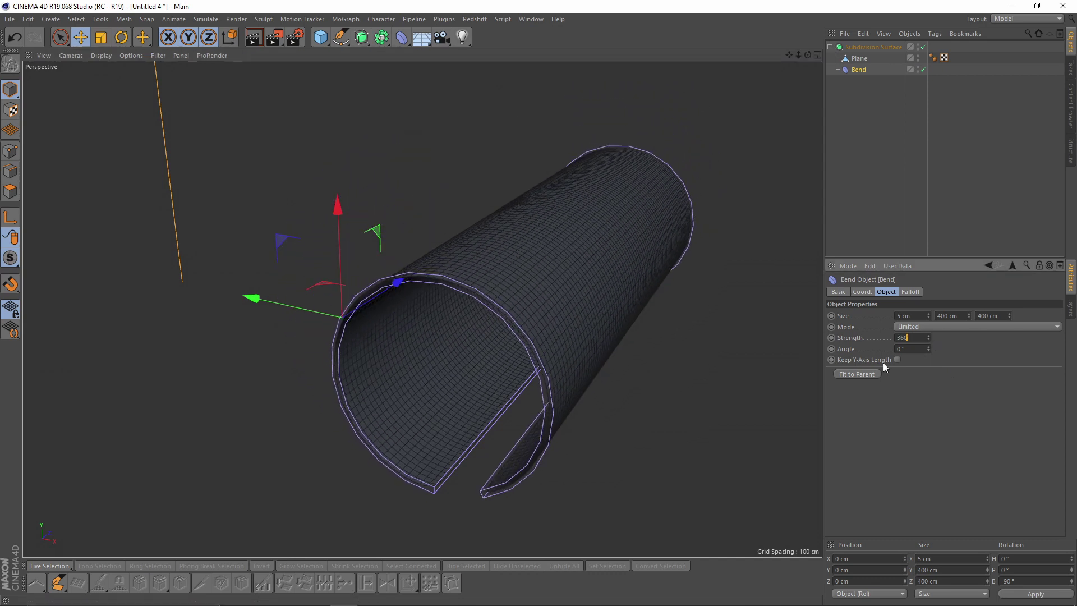
type("360")
key("Return")
- Inspect the rolled-up tube, disable the Bend deformer and the Subdivision Surface, and select the plane
left_click_drag(476, 416, 327, 313, "alt")
scroll(415, 247, "up", 10)
left_click_drag(463, 192, 453, 163, "alt")
scroll(423, 307, "down", 5)
left_click_drag(423, 308, 555, 215, "alt")
scroll(499, 237, "down", 2)
left_click(923, 70)
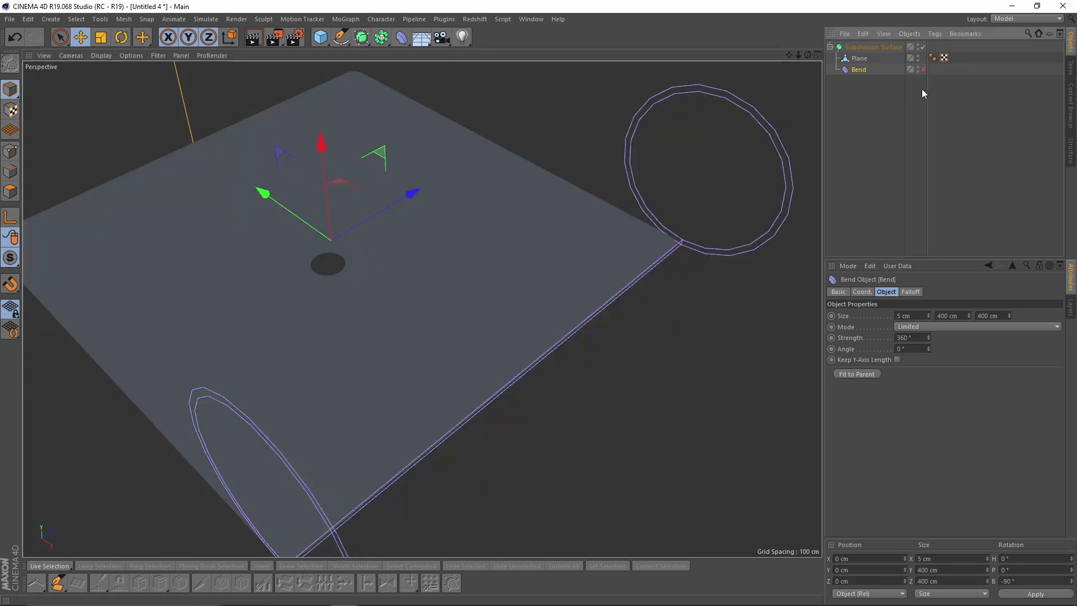
left_click(858, 60)
left_click(923, 47)
left_click_drag(330, 245, 310, 273, "alt")
scroll(319, 267, "up", 5)
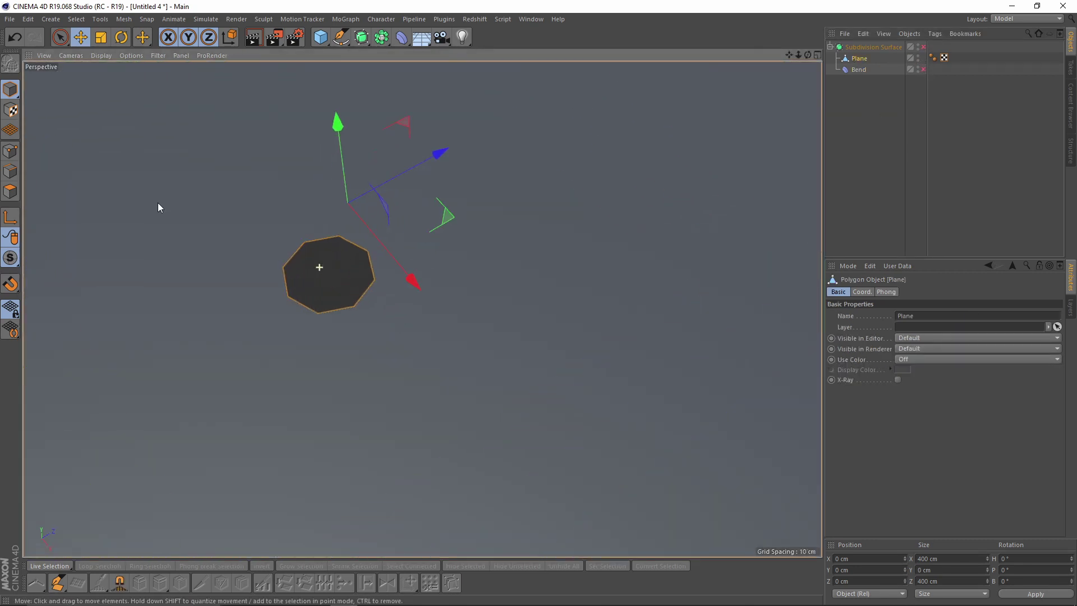
- Select the block of five polygons adjoining the octagonal hole in the plane
left_click(11, 171)
left_click_drag(362, 240, 290, 298, "alt")
scroll(289, 296, "up", 1)
middle_click_drag(317, 302, 325, 282, "alt")
left_click(10, 191)
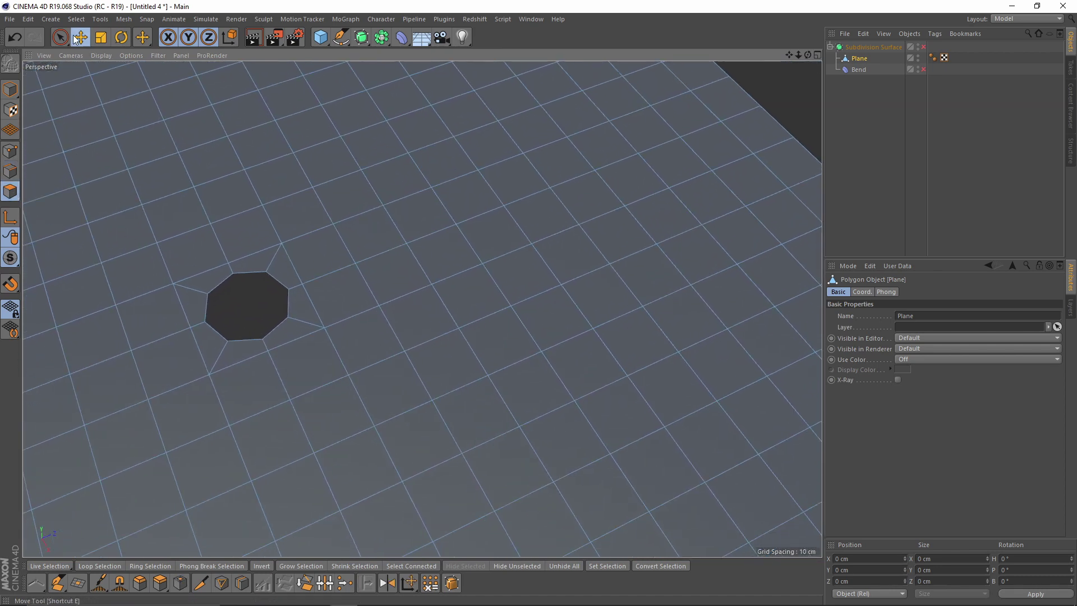
left_click(60, 38)
scroll(344, 351, "up", 3)
left_click(321, 331)
left_click_drag(396, 358, 548, 296, "alt")
scroll(507, 327, "up", 2)
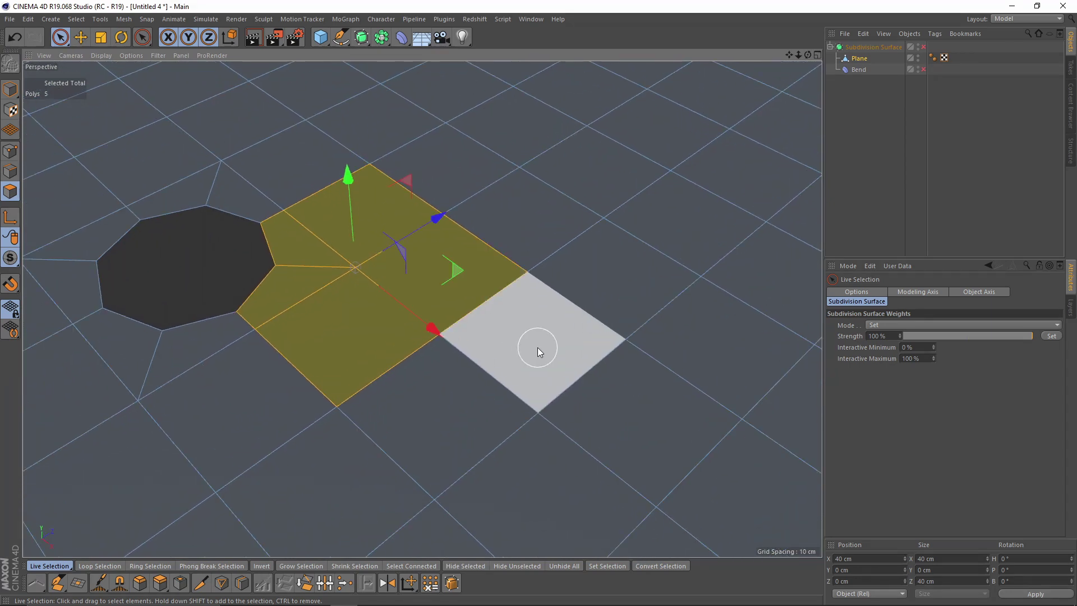
- Inset the five selected polygons with Extrude Inner at an offset of 1.4 cm and collapse them into one point
scroll(519, 286, "down", 2)
left_click_drag(526, 321, 553, 304, "alt")
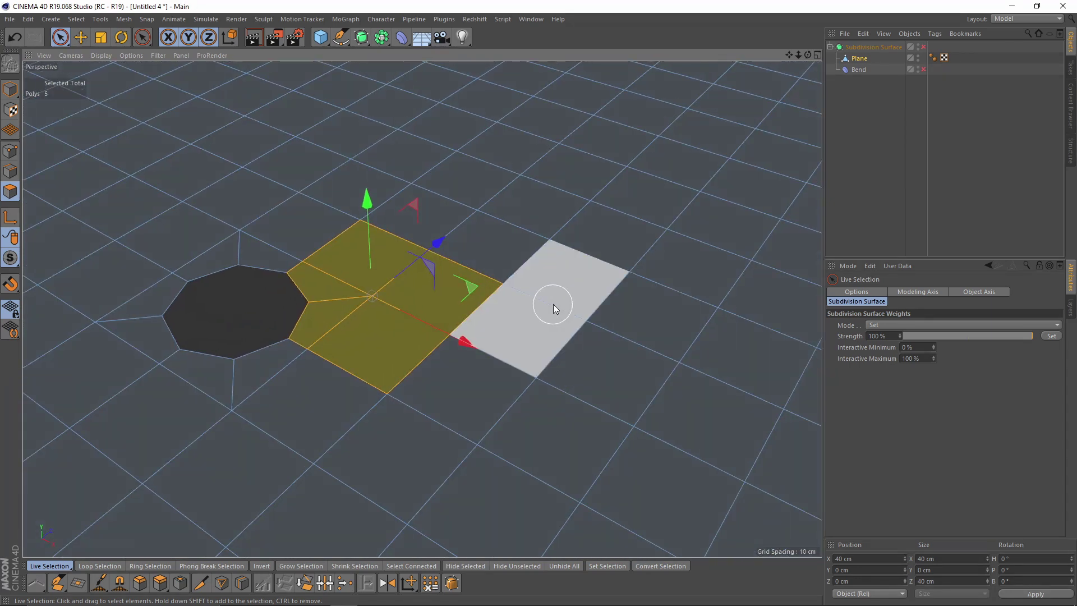
scroll(541, 328, "down", 2)
scroll(552, 333, "up", 3)
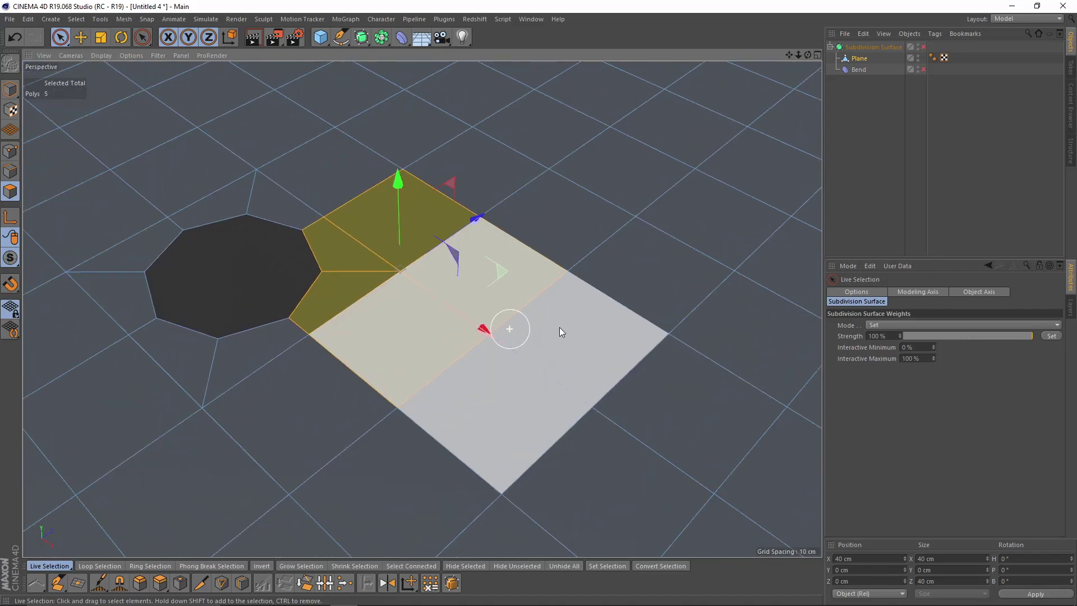
right_click(559, 325)
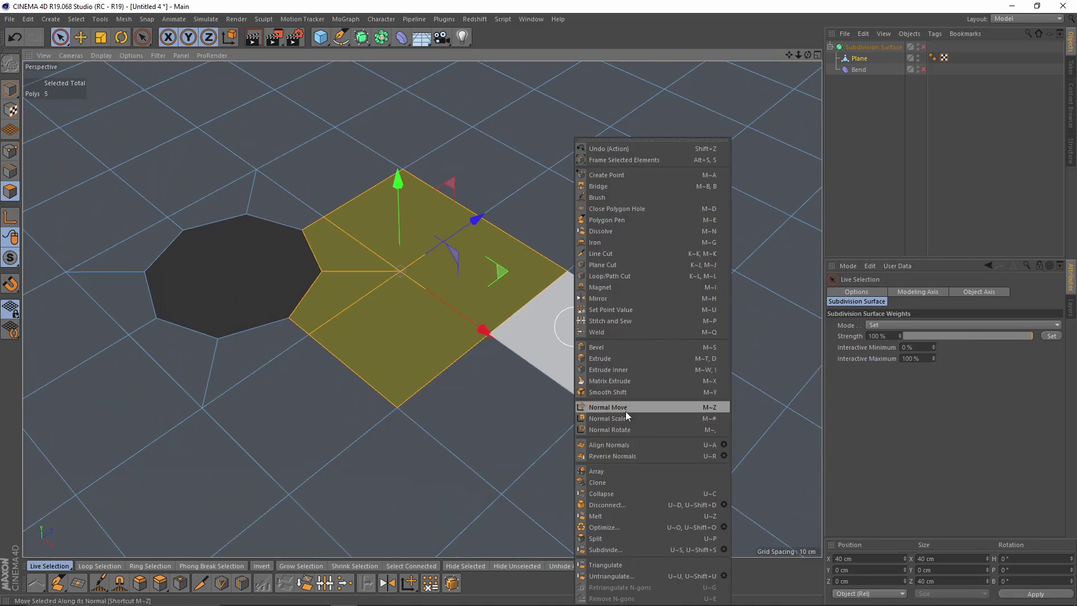
left_click(617, 369)
left_click_drag(617, 370, 636, 386)
right_click(639, 387)
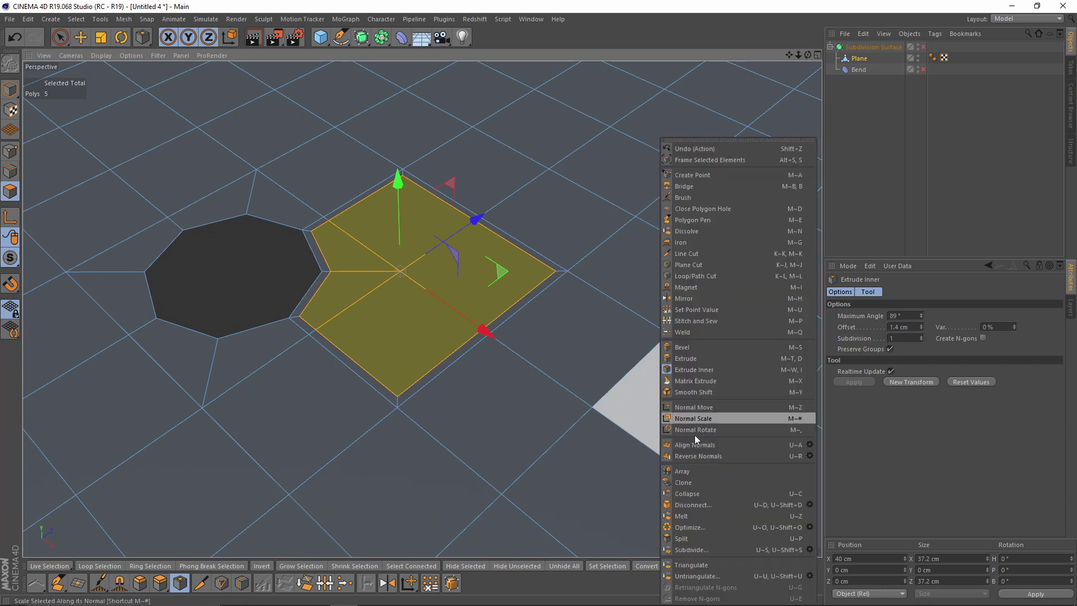
left_click(685, 494)
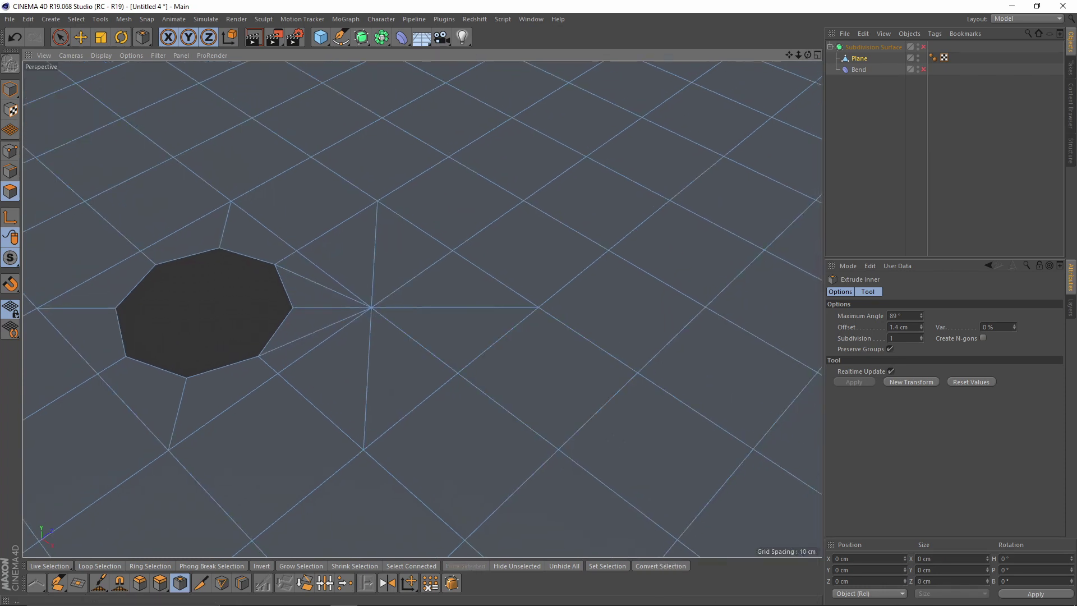
- Bevel the collapsed point beside the hole with an offset of 11 cm
left_click(10, 151)
left_click(362, 307)
right_click(513, 354)
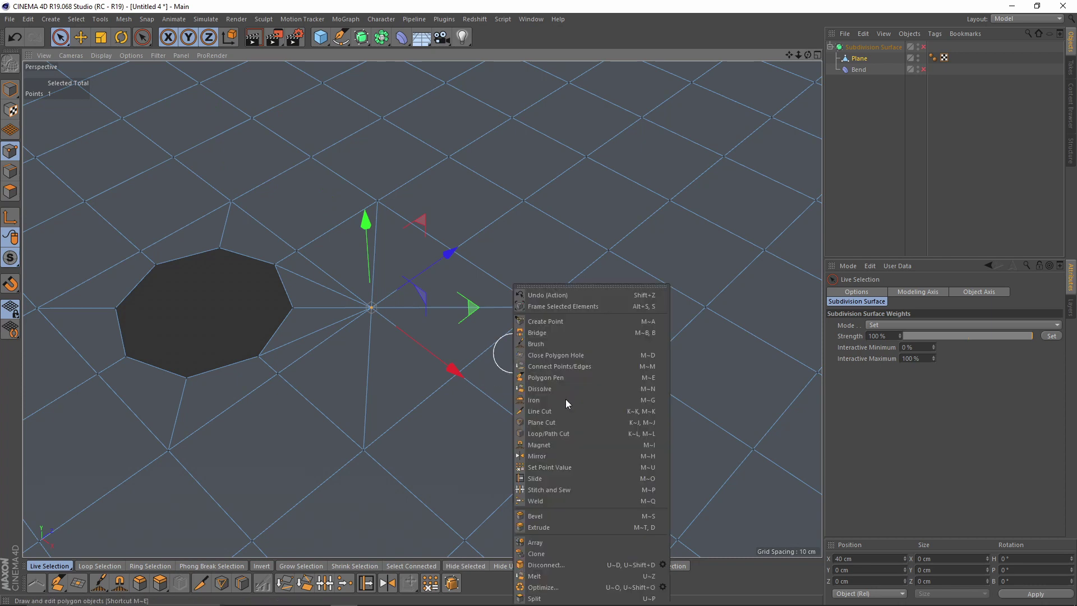
left_click(556, 516)
left_click_drag(556, 513, 586, 514)
- Delete the polygons inside the new bevelled outline to open a second hole next to the first
left_click_drag(387, 214, 365, 255, "alt")
middle_click_drag(348, 308, 396, 241, "alt")
scroll(352, 221, "up", 3)
left_click_drag(352, 221, 386, 213, "alt")
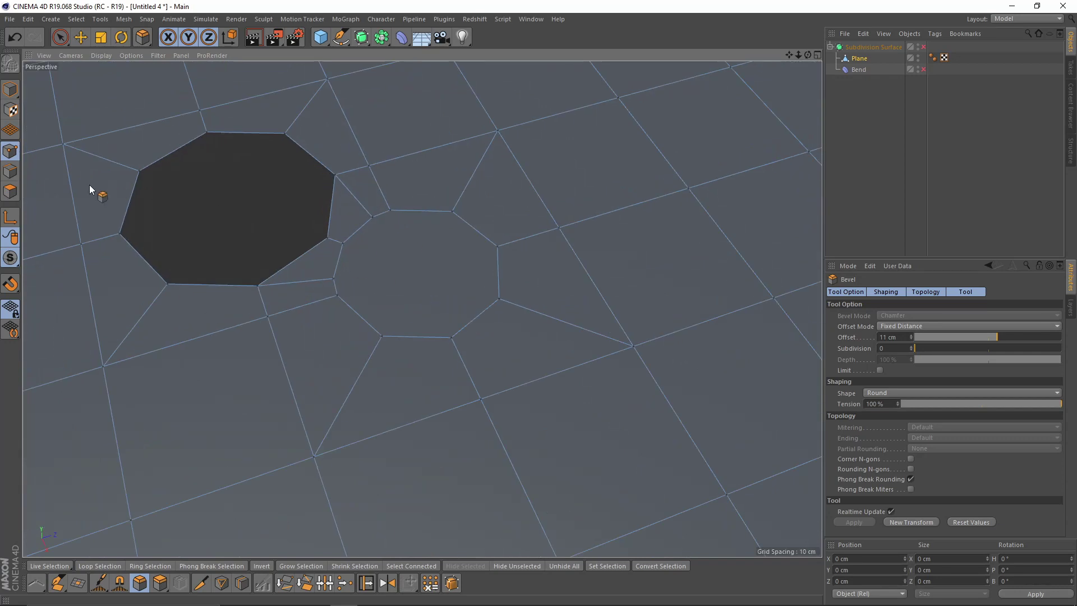
left_click(12, 194)
key("e")
left_click(422, 275)
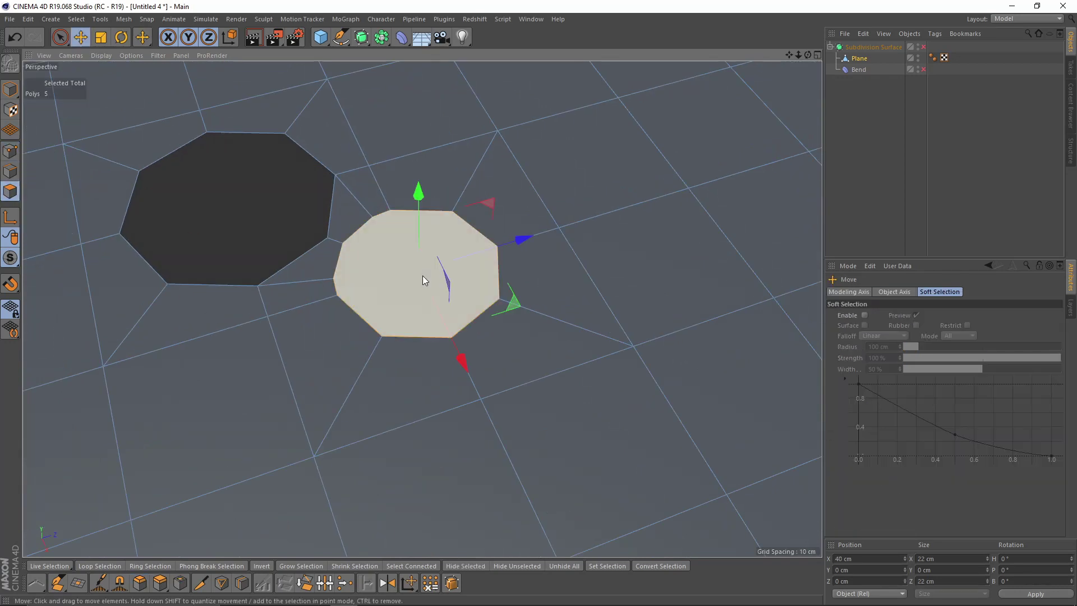
key("Delete")
- Select the edge loop around the second hole and convert it to a point selection
left_click(10, 171)
double_click(356, 224)
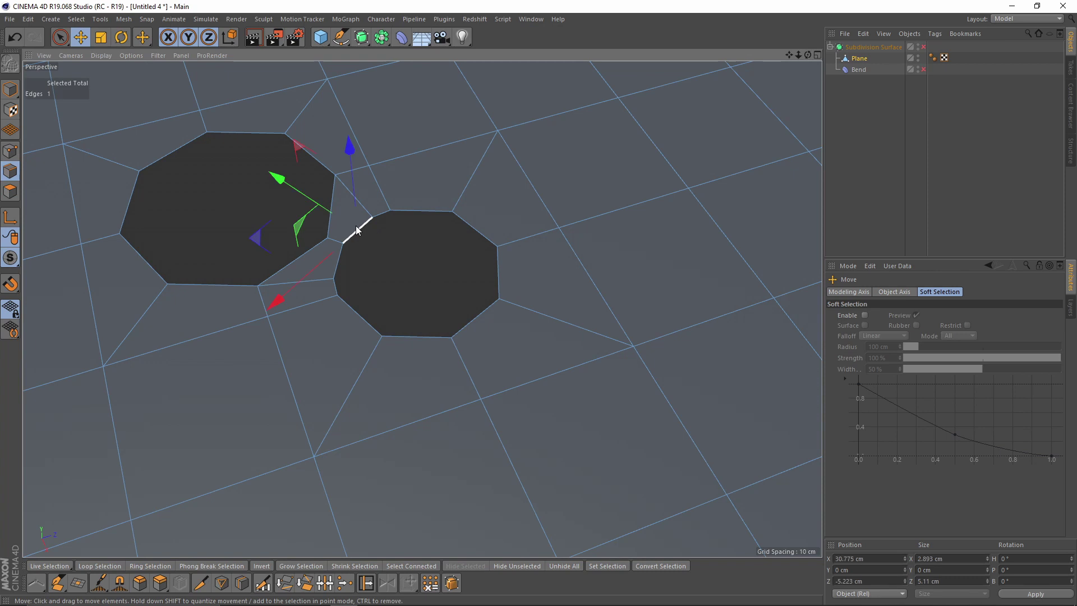
left_click_drag(420, 305, 363, 285, "alt")
scroll(375, 292, "up", 2)
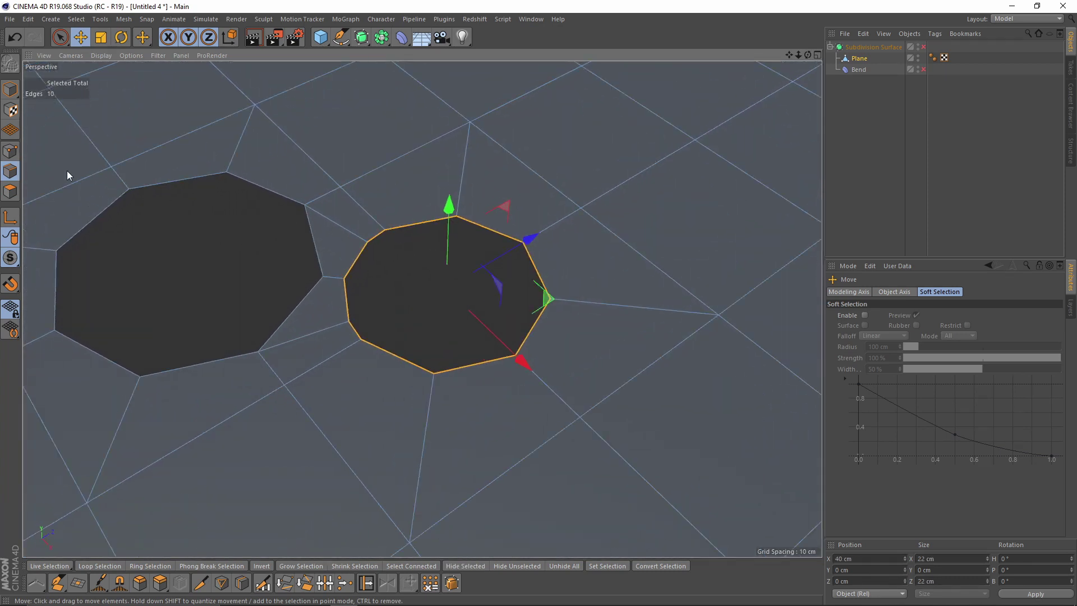
left_click(11, 151, "ctrl")
left_click_drag(481, 245, 401, 218, "alt")
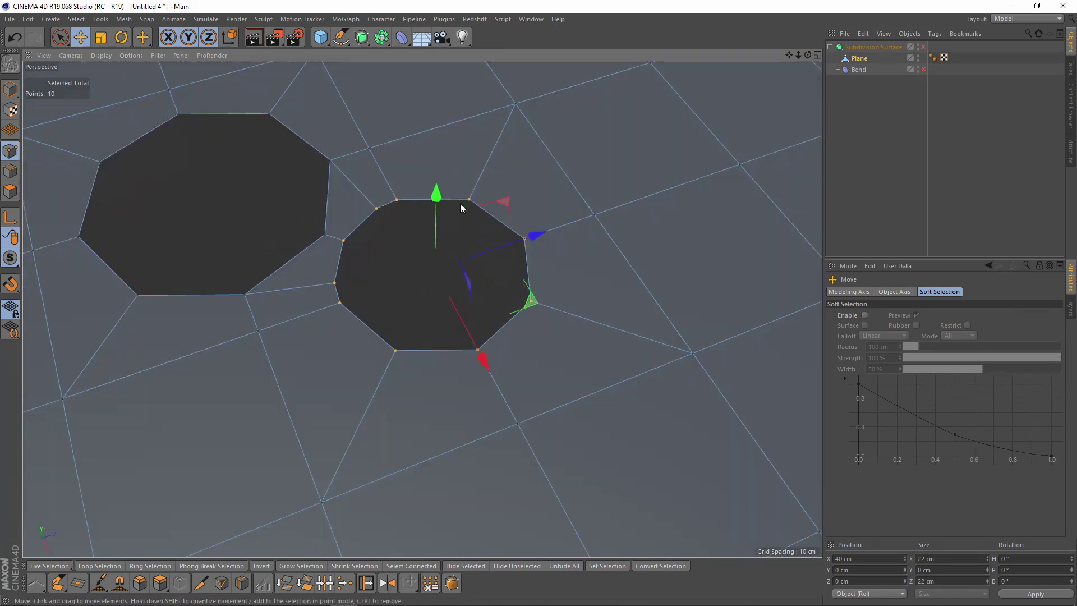
- Smooth the selected points of the second hole using the Brush tool in Smooth mode
right_click(624, 200)
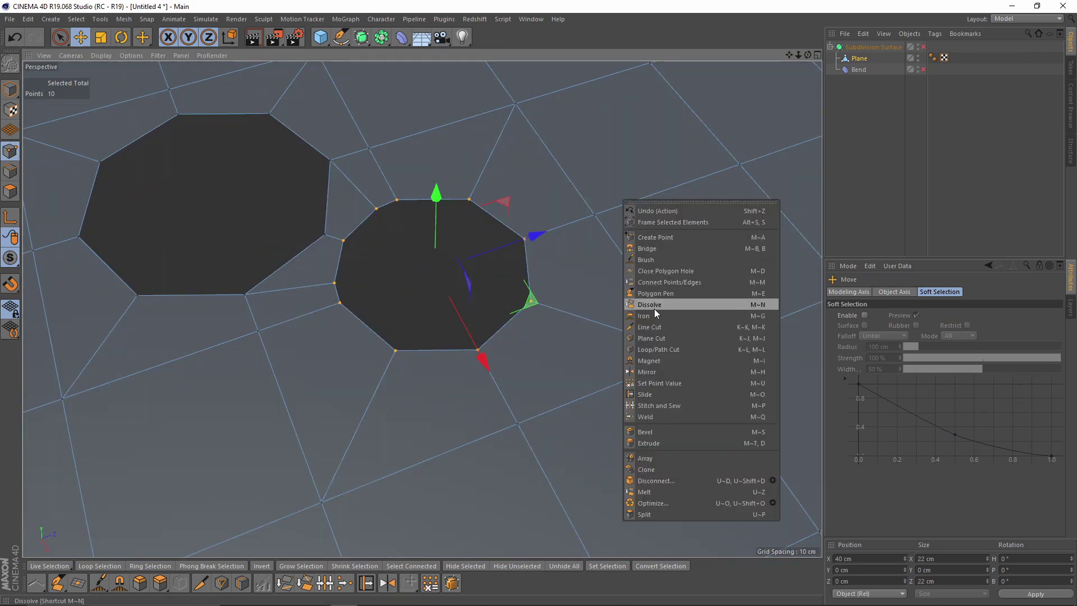
left_click(651, 260)
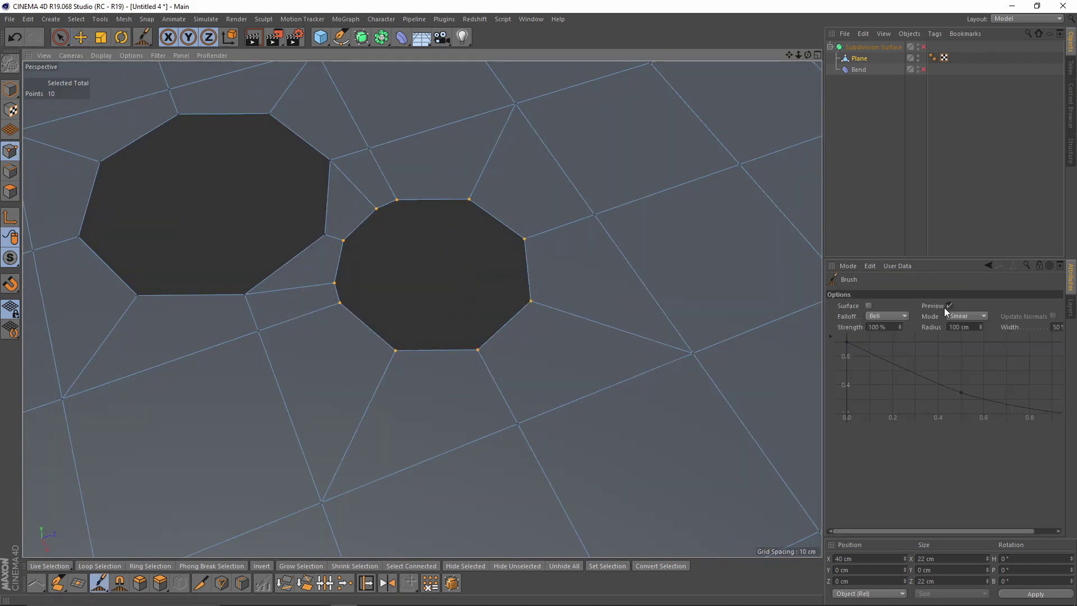
left_click(965, 316)
left_click(974, 416)
scroll(344, 257, "down", 5)
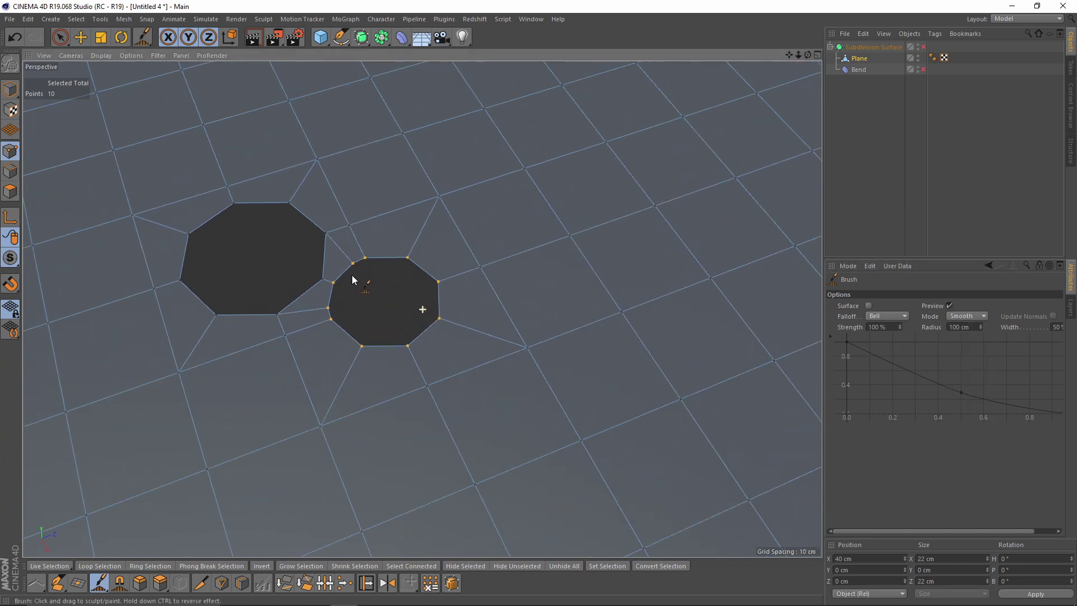
left_click_drag(379, 289, 385, 306)
- Scale the second hole's selected points down to about 15.7 cm across
key("t")
left_click_drag(414, 340, 424, 343)
left_click_drag(395, 348, 670, 338)
left_click_drag(409, 375, 544, 362)
- In the Top view, move the second hole's points away from the first hole to about X 40 cm, Z 2.3 cm
left_click_drag(458, 306, 459, 361, "alt")
middle_click_drag(413, 317, 436, 291, "alt")
right_click_drag(437, 291, 476, 268, "alt")
middle_click_drag(476, 268, 524, 295, "alt")
left_click_drag(524, 294, 495, 231, "alt")
middle_click_drag(496, 231, 524, 241, "alt")
left_click_drag(524, 241, 523, 261, "alt")
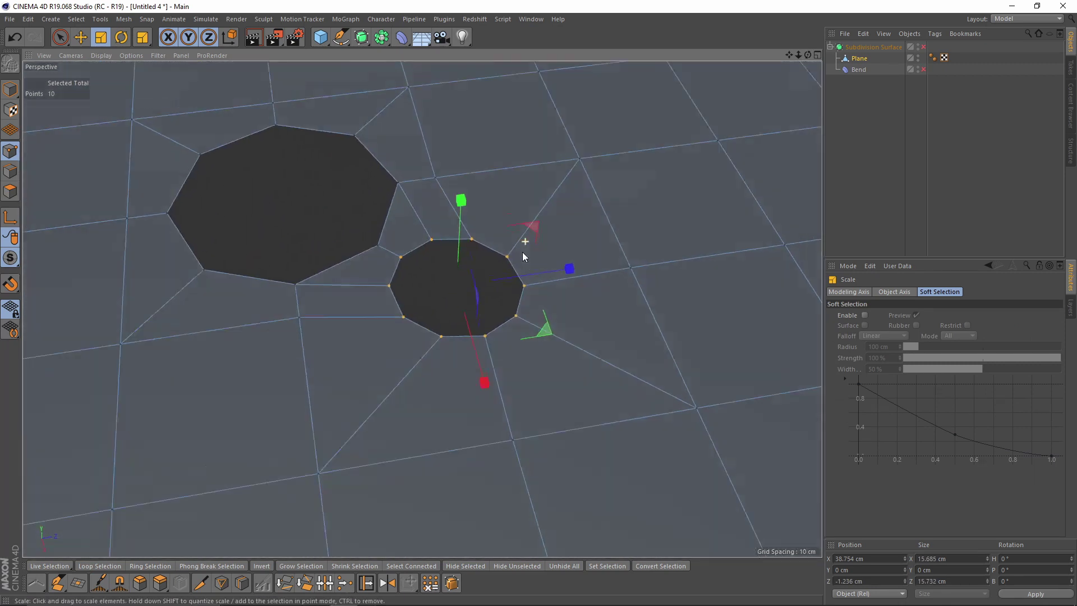
middle_click(589, 293)
middle_click(590, 294)
middle_click_drag(431, 301, 358, 315, "alt")
right_click_drag(359, 315, 392, 313, "alt")
middle_click_drag(391, 313, 519, 296, "alt")
right_click_drag(518, 296, 583, 301, "alt")
middle_click_drag(503, 304, 483, 246, "alt")
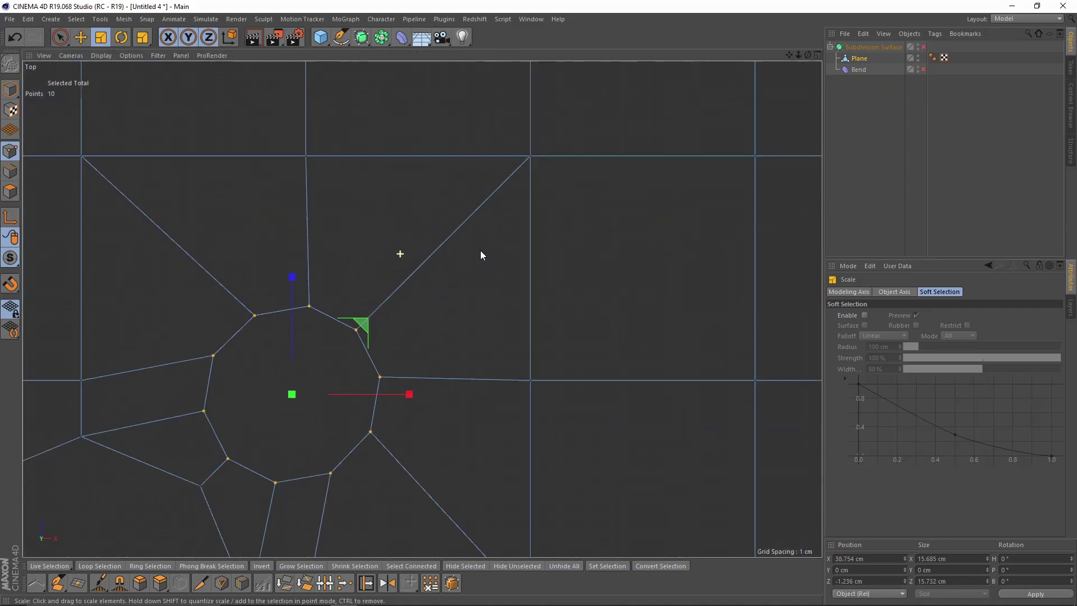
right_click_drag(483, 246, 409, 315, "alt")
middle_click_drag(409, 314, 485, 202, "alt")
key("e")
left_click_drag(494, 178, 503, 154)
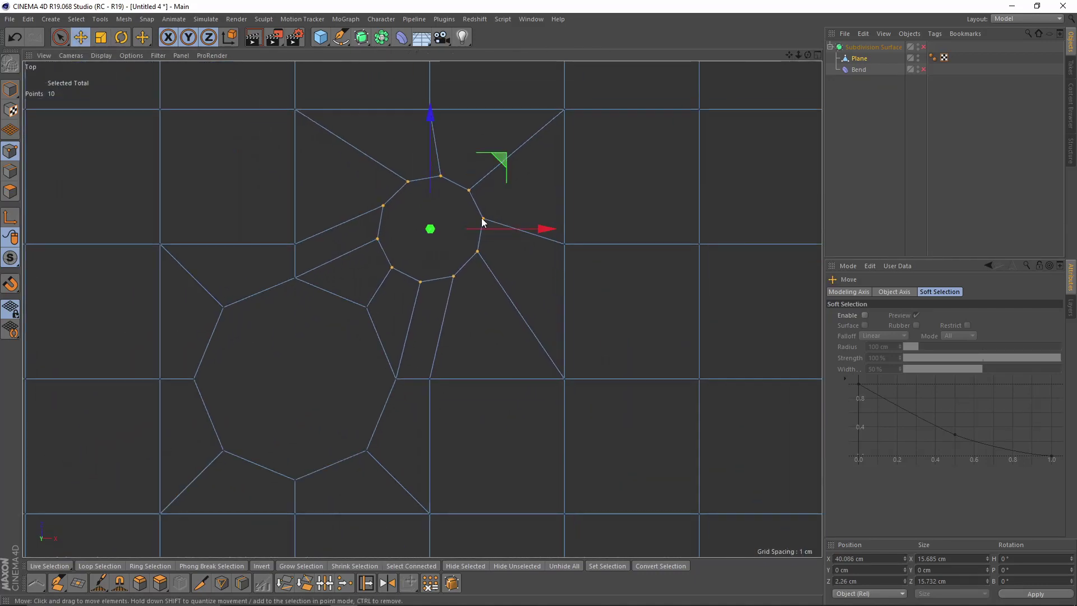
- Add a Disc primitive as a template for rounding the second hole
key("t")
middle_click_drag(536, 214, 498, 195, "alt")
right_click_drag(498, 195, 438, 182, "alt")
middle_click_drag(439, 182, 414, 186, "alt")
left_click(327, 43)
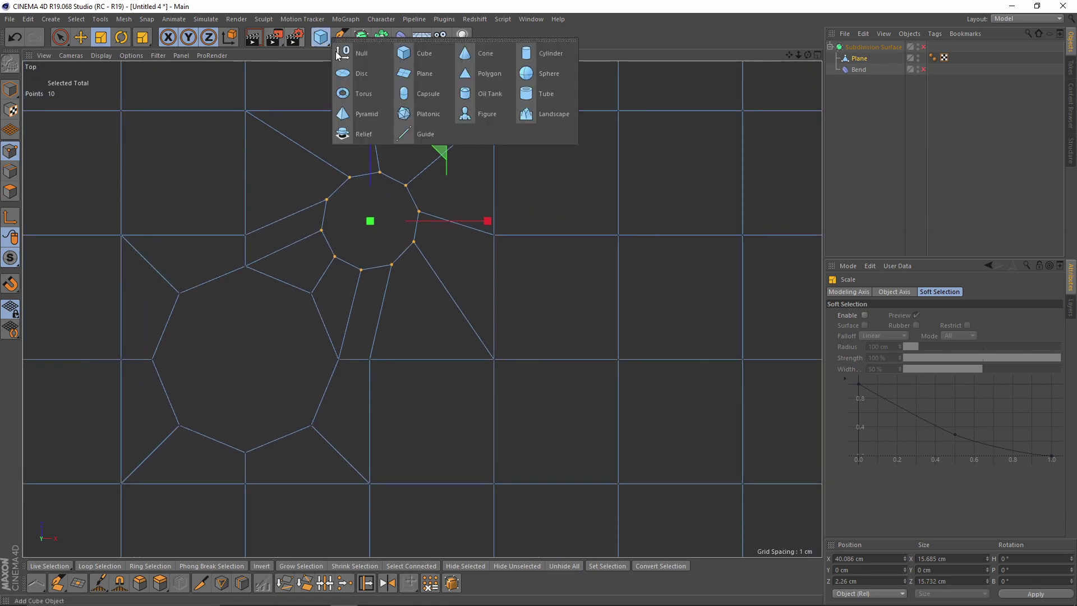
left_click(369, 78)
middle_click_drag(399, 211, 454, 228, "alt")
right_click_drag(454, 228, 439, 237, "alt")
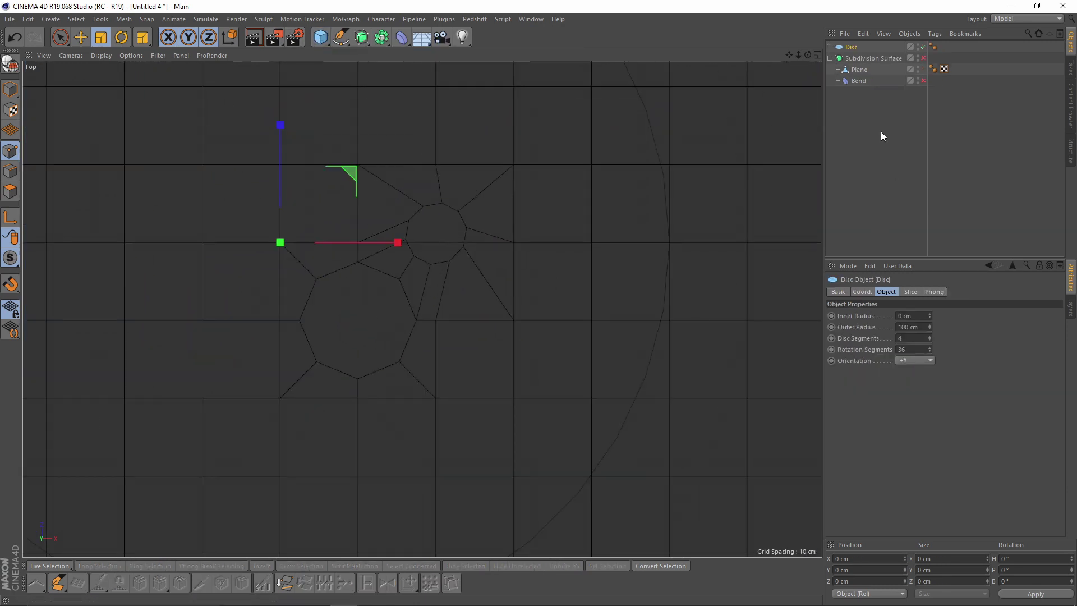
- Check the hole's edge count on the plane, then give the Disc 1 disc segment and 10 rotation segments
left_click(857, 70)
middle_click_drag(423, 192, 409, 192, "alt")
right_click_drag(409, 192, 448, 196, "alt")
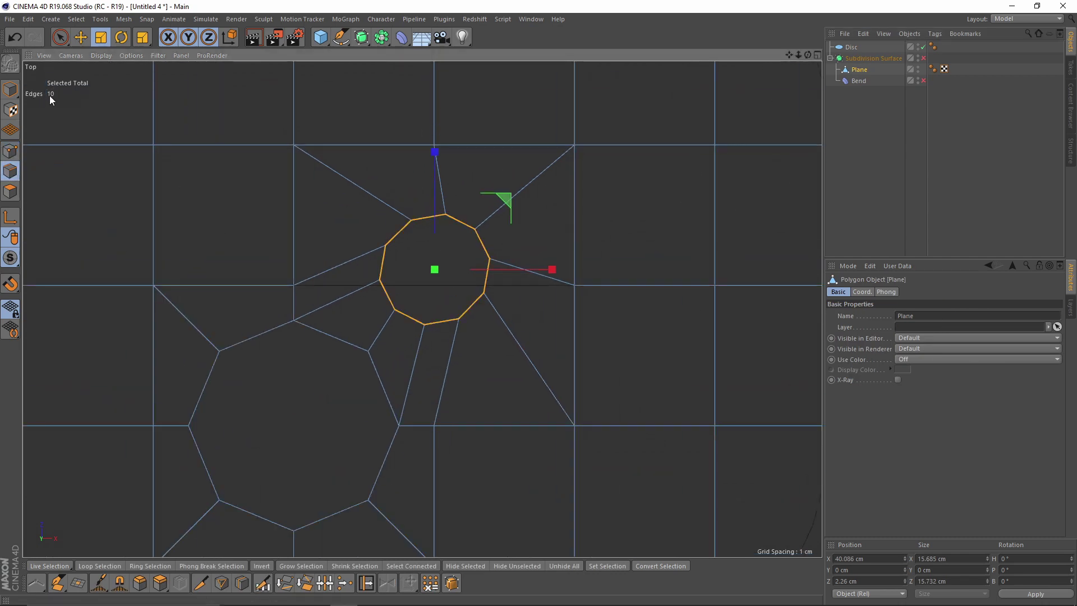
left_click(851, 48)
left_click(919, 349)
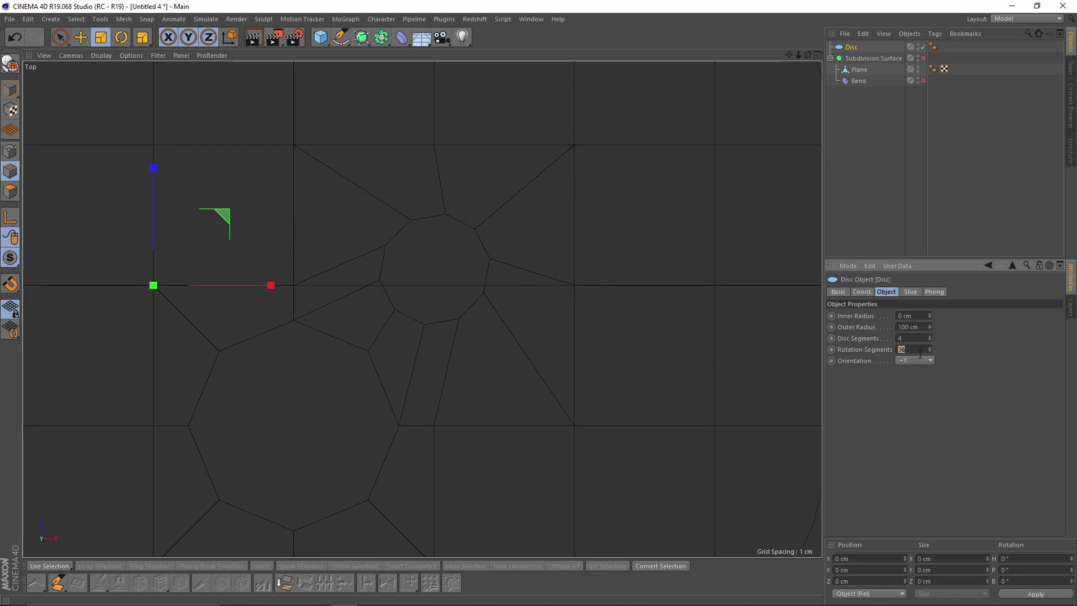
left_click(852, 48)
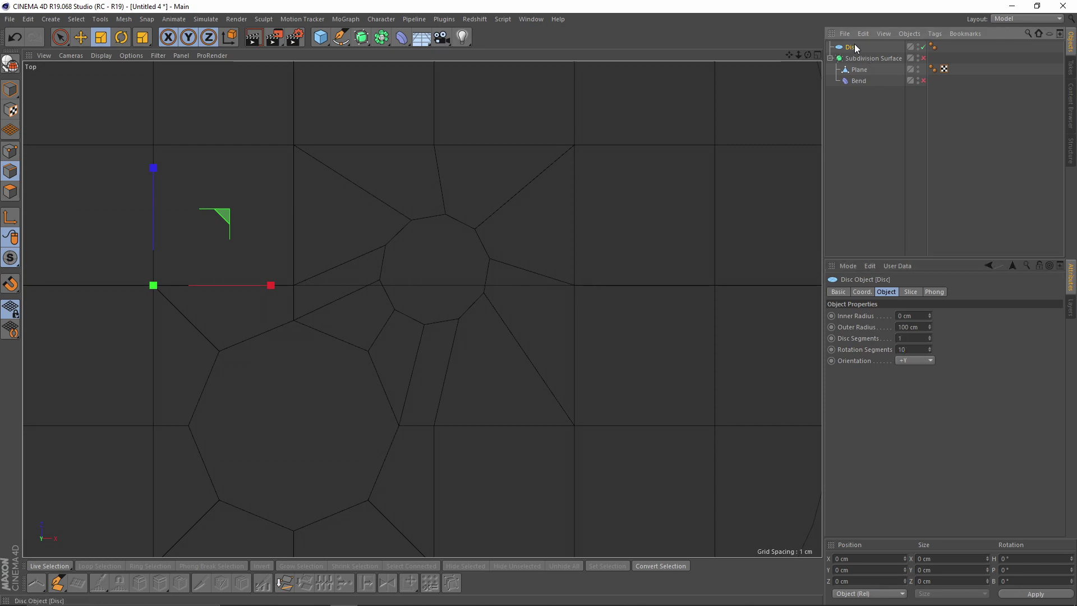
- Move the Disc over the second hole and scale it down to roughly the hole's size
scroll(408, 260, "down", 4)
key("e")
left_click_drag(358, 202, 484, 194)
key("t")
left_click_drag(646, 340, 264, 427)
right_click_drag(493, 288, 552, 292, "alt")
- Display the Top view as wireframe and fine-tune the Disc's position, size and rotation to match the hole's points
left_click(83, 56)
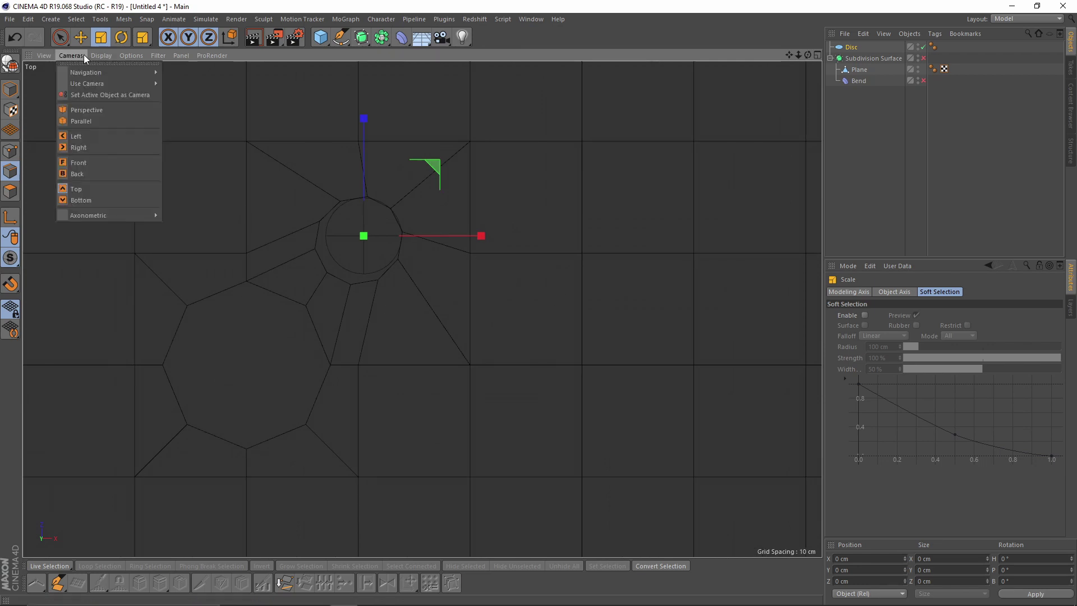
mouse_move(99, 55)
left_click(118, 168)
scroll(339, 227, "up", 3)
key("e")
left_click_drag(448, 173, 438, 180)
key("t")
left_click_drag(430, 350, 502, 347)
key("r")
left_click_drag(436, 214, 428, 203)
key("e")
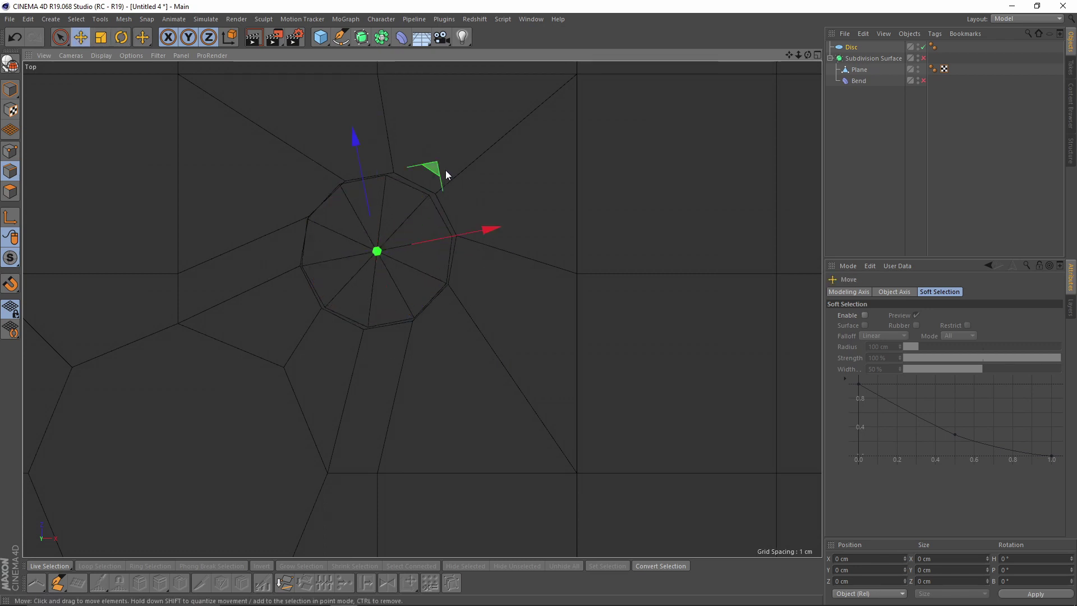
scroll(440, 168, "up", 2)
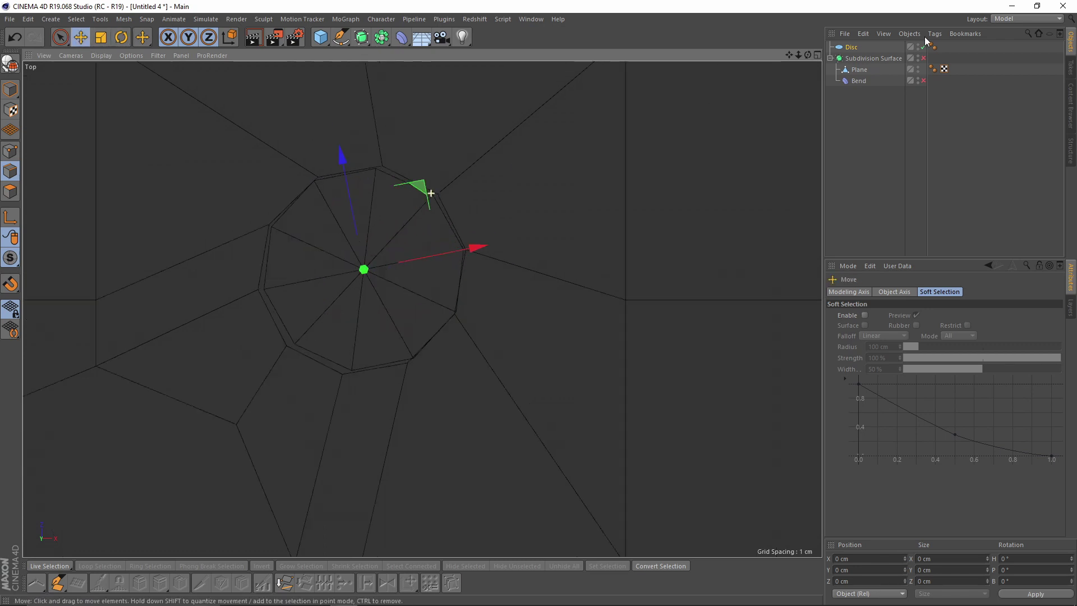
- With vertex snapping on, snap the plane's two uppermost hole points onto the matching Disc vertices
left_click(861, 71)
middle_click_drag(419, 200, 485, 174, "alt")
scroll(497, 194, "up", 1)
middle_click_drag(472, 212, 418, 238, "alt")
scroll(433, 216, "up", 1)
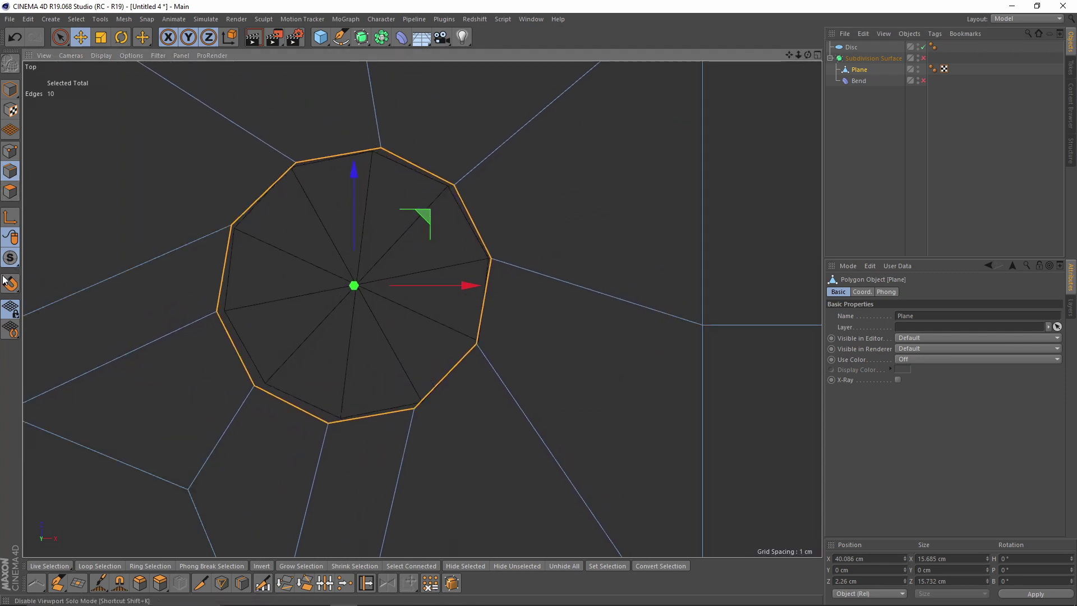
left_click(12, 146)
left_click(380, 148)
scroll(403, 153, "up", 3)
left_click_drag(435, 82, 426, 82)
left_click_drag(549, 133, 540, 135)
- Snap the points along the right and bottom of the second hole to the Disc vertices
middle_click_drag(583, 290, 575, 224, "alt")
left_click_drag(589, 176, 523, 245)
middle_click_drag(524, 329, 541, 258, "alt")
left_click_drag(593, 237, 592, 234)
left_click_drag(503, 332, 509, 323)
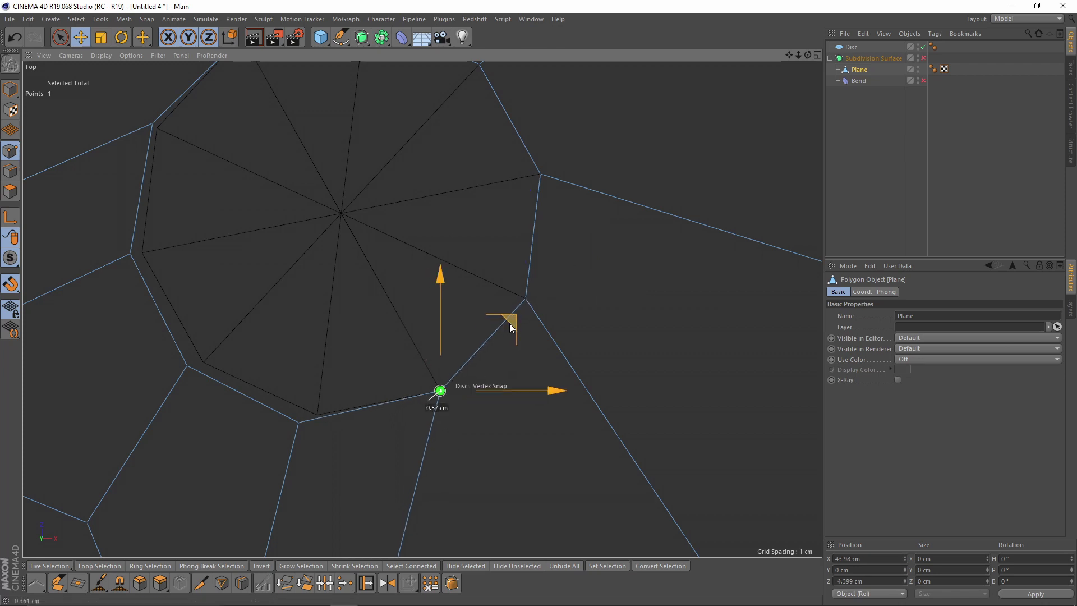
left_click_drag(364, 352, 381, 342)
- Snap the remaining points on the left of the second hole to the Disc vertices
left_click(188, 366)
middle_click_drag(205, 355, 311, 393, "alt")
left_click_drag(358, 346, 369, 329)
left_click(236, 291)
middle_click_drag(294, 245, 314, 298, "alt")
left_click_drag(314, 298, 335, 280)
left_click(302, 192)
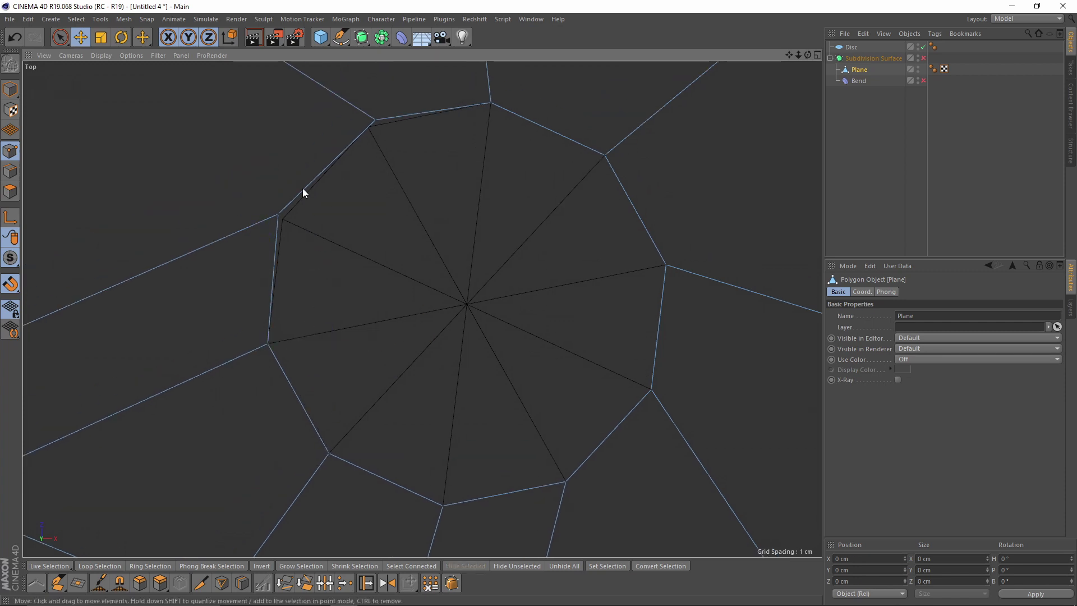
left_click_drag(346, 145, 351, 150)
scroll(408, 206, "down", 3)
left_click(393, 173)
left_click_drag(468, 107, 466, 109)
- Return to the Perspective view and delete the Disc template
key("F1")
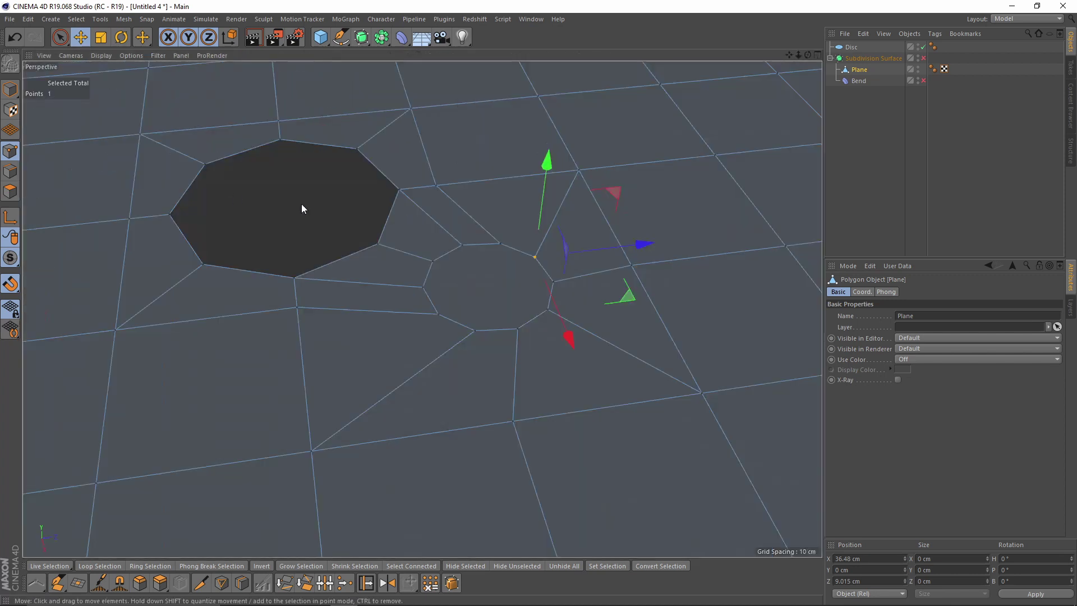
left_click(850, 48)
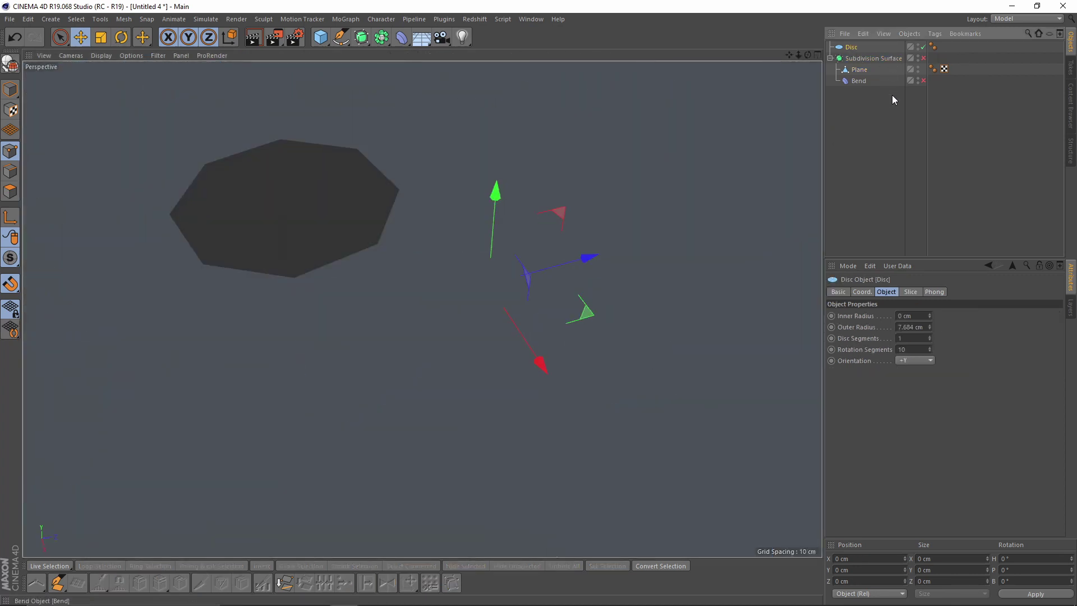
key("Delete")
scroll(654, 242, "up", 3)
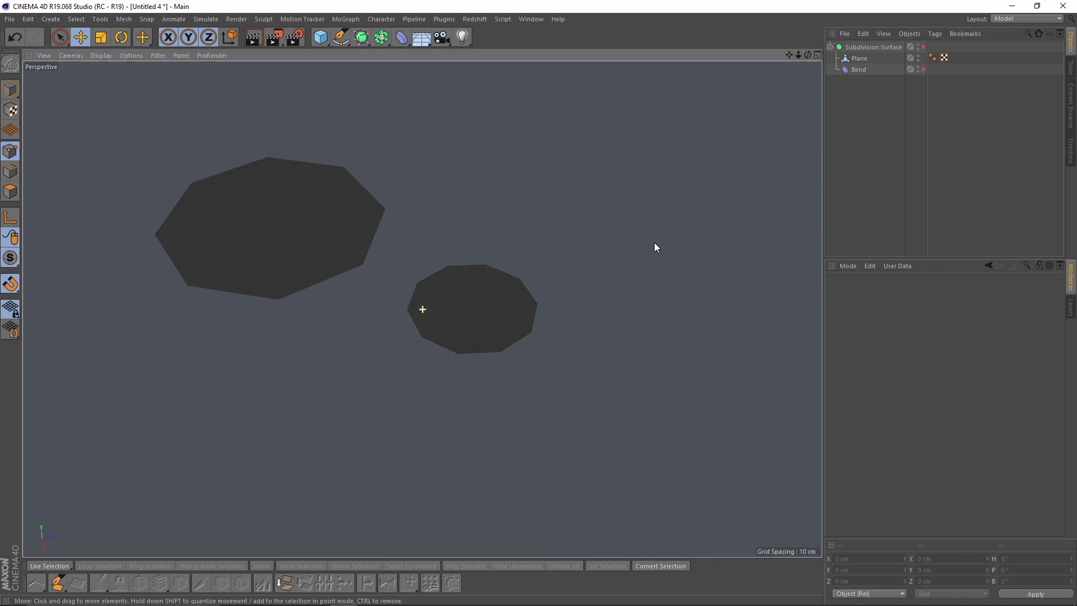
- Display the plane with Gouraud shading and lines, and inspect the mesh around both holes
middle_click_drag(574, 311, 564, 346, "alt")
key("n")
key("b")
scroll(517, 244, "down", 3)
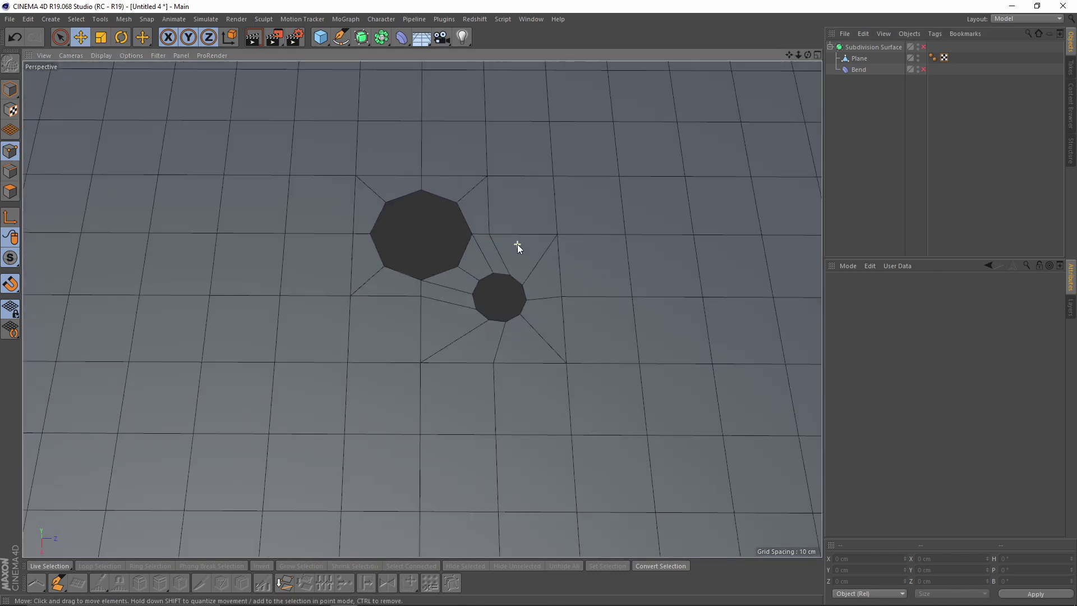
left_click_drag(517, 243, 566, 265, "alt")
scroll(482, 308, "down", 4)
left_click_drag(466, 311, 403, 305, "alt")
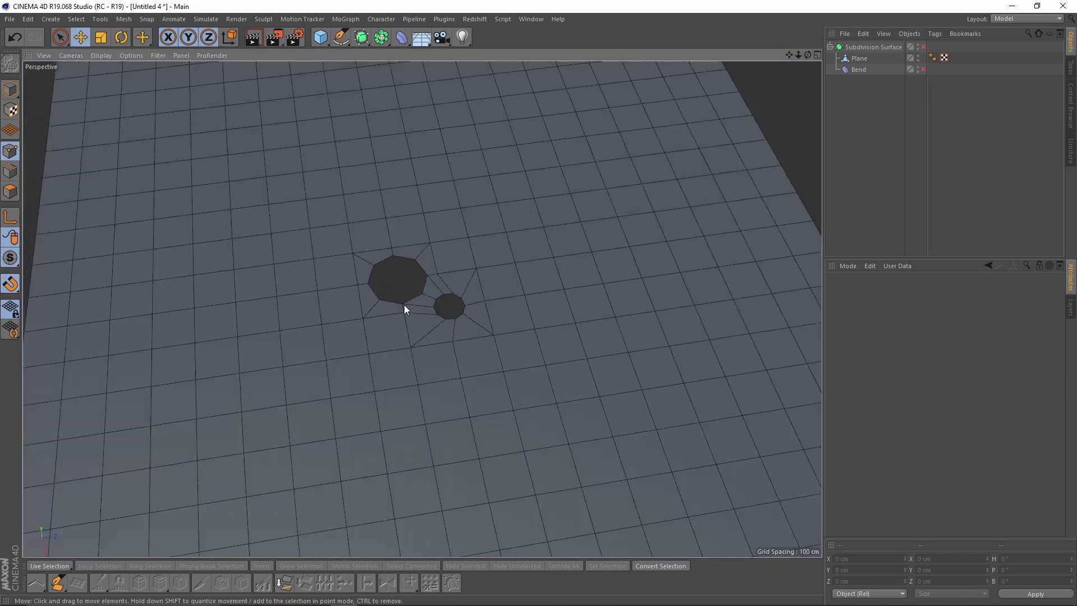
scroll(477, 295, "up", 3)
left_click_drag(472, 288, 502, 260, "alt")
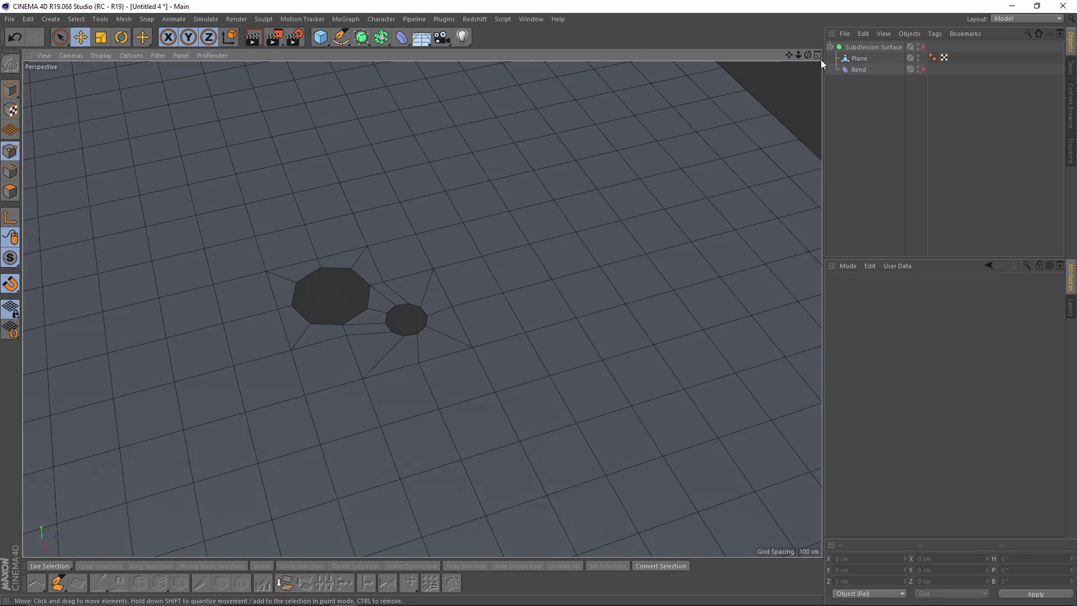
- Select the border edge loops of both holes in the plane
left_click(855, 60)
left_click(11, 168)
scroll(343, 293, "down", 4)
left_click_drag(341, 298, 482, 243, "alt")
middle_click_drag(482, 242, 595, 186, "alt")
left_click(860, 141)
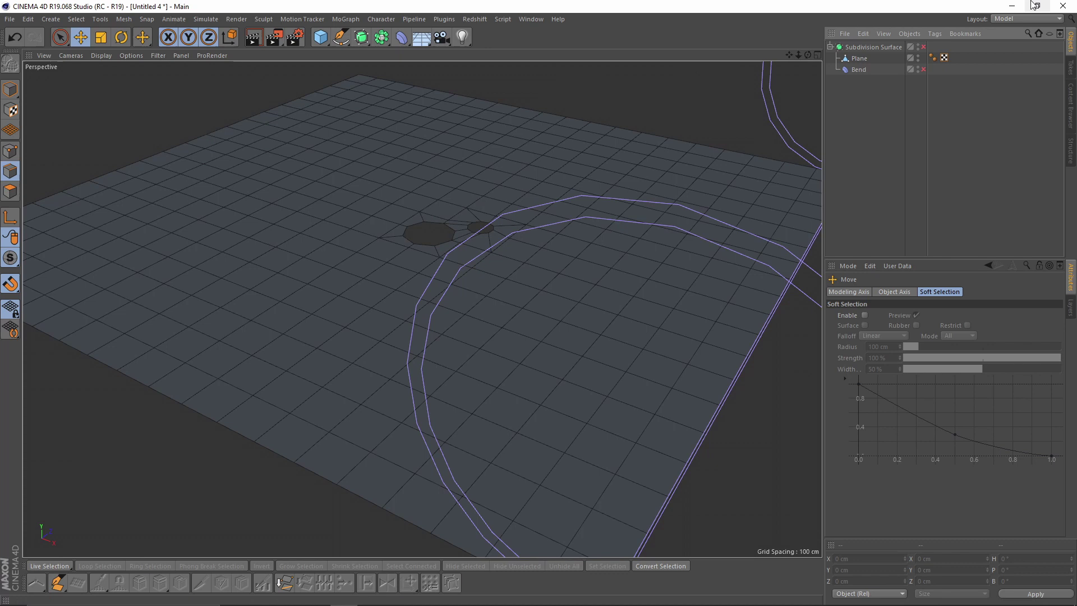
left_click(859, 60)
scroll(483, 213, "up", 4)
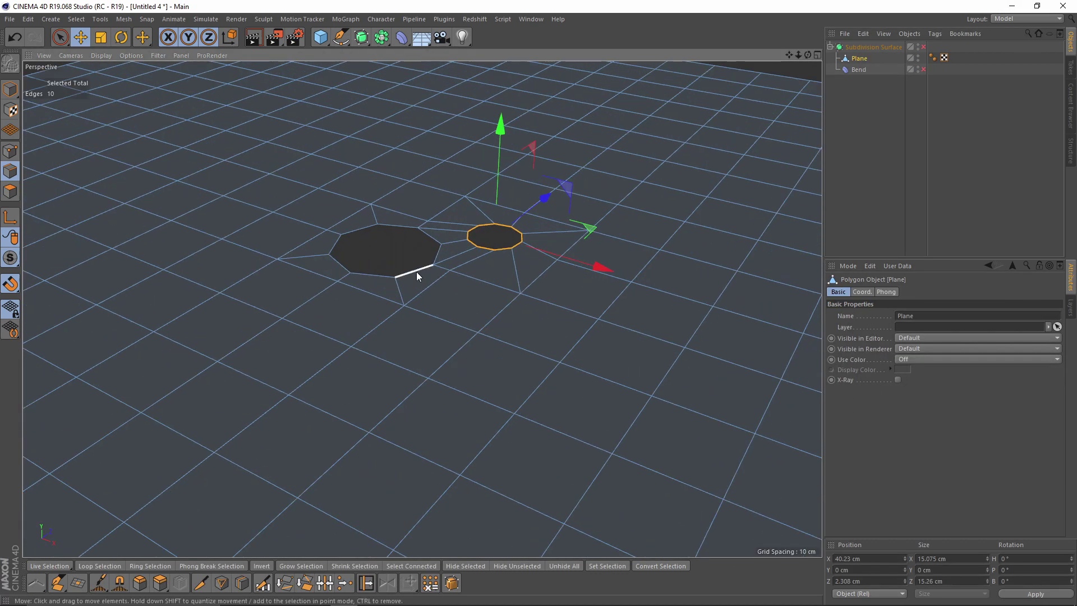
double_click(416, 271)
scroll(416, 272, "down", 2)
middle_click_drag(416, 271, 423, 309, "alt")
scroll(425, 306, "up", 4)
double_click(433, 277)
scroll(480, 283, "up", 2)
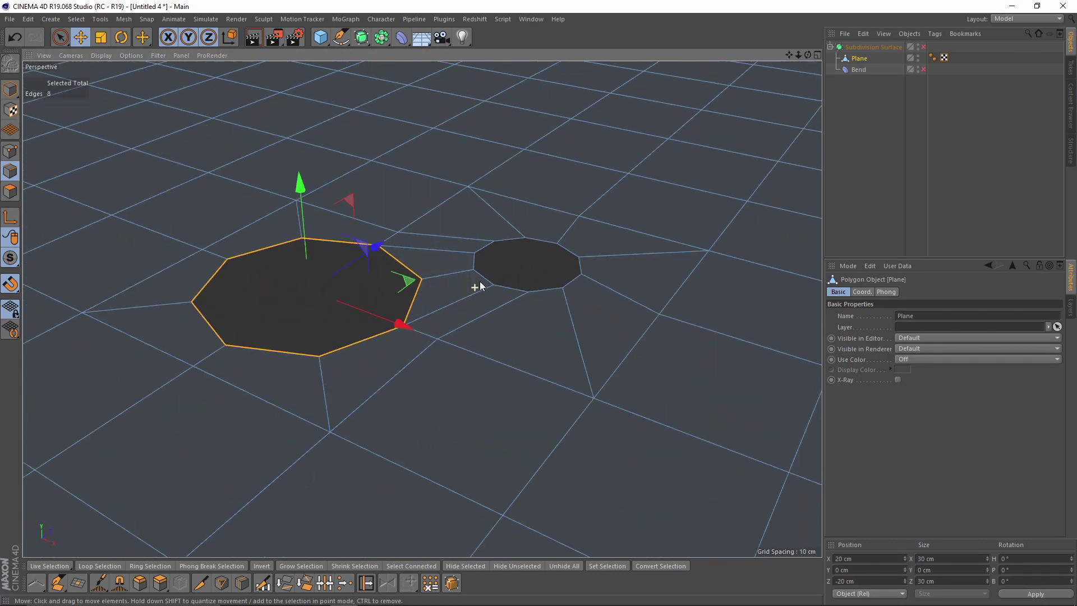
double_click(475, 263, "shift")
- Extrude both selected hole borders about 6.7 cm perpendicular to the plane
left_click_drag(375, 191, 406, 139, "ctrl")
scroll(408, 200, "up", 2)
scroll(416, 191, "down", 3)
left_click_drag(416, 191, 550, 273, "alt")
scroll(550, 274, "down", 5)
scroll(467, 282, "up", 7)
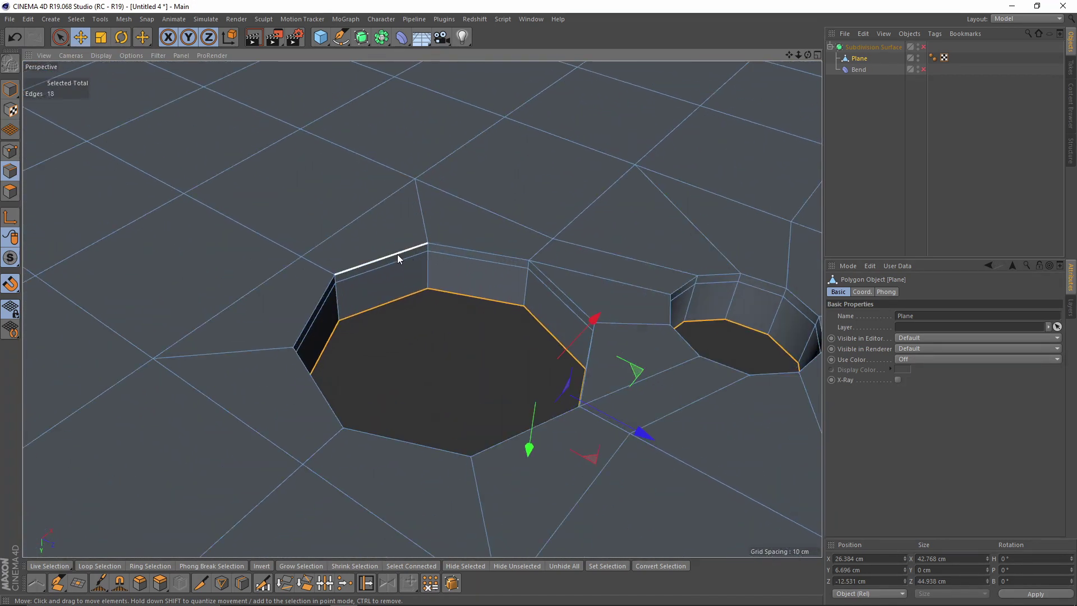
- Select the larger hole's rim edge loop and slide a cloned support loop outward from it
double_click(397, 256)
left_click_drag(576, 311, 591, 339, "alt")
right_click(591, 339)
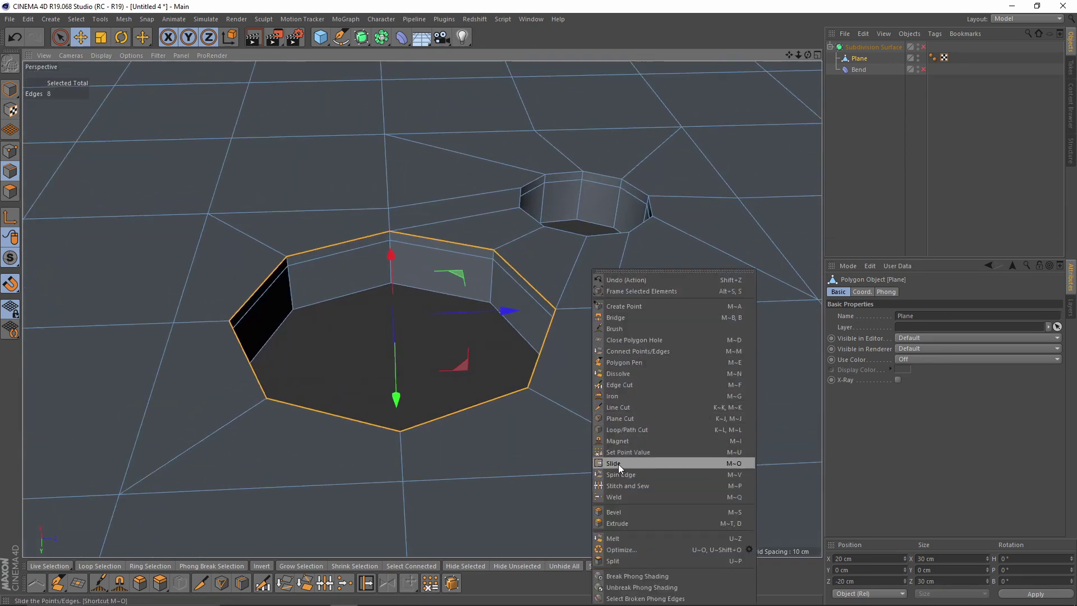
left_click(618, 464)
left_click_drag(541, 312, 580, 318, "alt")
middle_click_drag(580, 318, 592, 302, "alt")
scroll(592, 303, "up", 2)
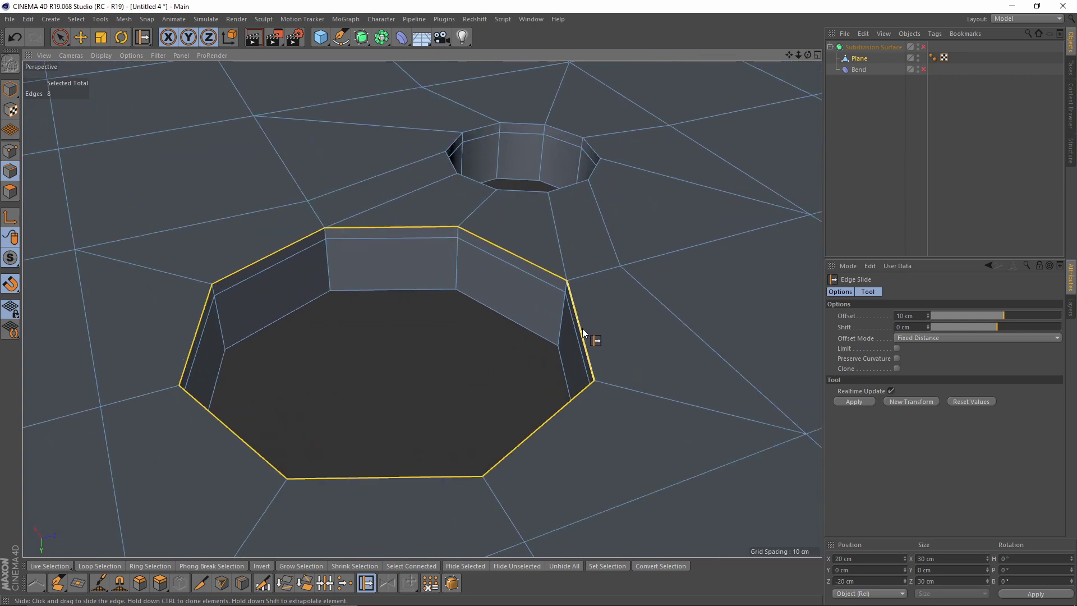
left_click_drag(592, 345, 565, 228)
- Clone the smaller hole's rim edge loop with Slide to add a support loop about 1.15 cm away
double_click(472, 268)
left_click_drag(645, 225, 655, 224, "ctrl")
right_click_drag(655, 224, 527, 241, "alt")
middle_click_drag(527, 241, 448, 253, "alt")
- Enable the Bend and the Subdivision Surface and examine the holes on the smoothed tube in model mode
left_click(919, 105)
left_click(923, 69)
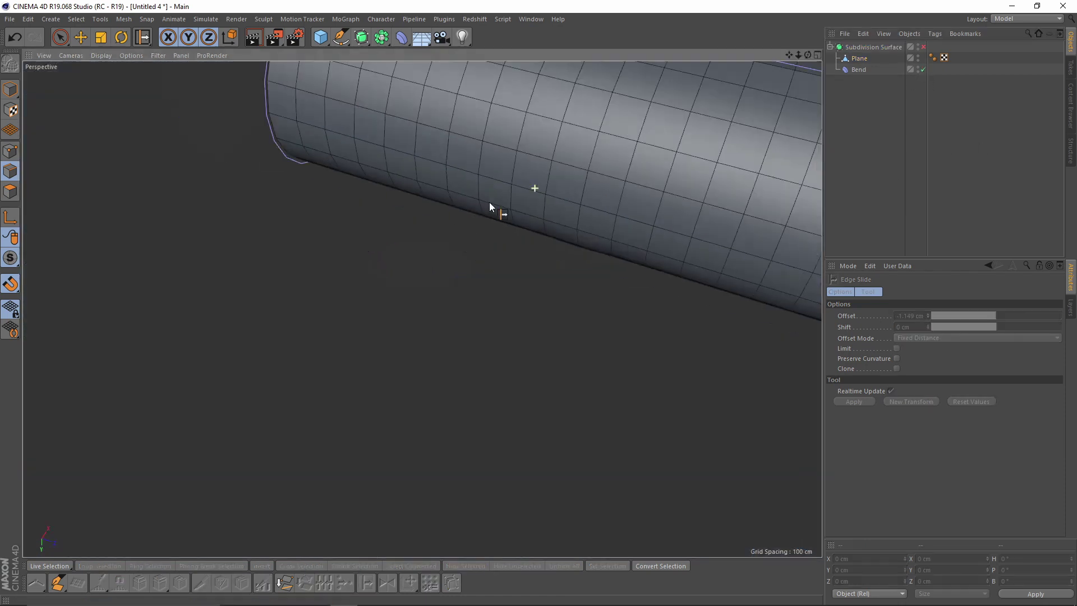
right_click_drag(493, 211, 234, 256, "alt")
left_click(10, 89)
left_click_drag(457, 206, 370, 242, "alt")
middle_click_drag(499, 235, 573, 223, "alt")
left_click(923, 46)
left_click_drag(426, 261, 271, 221, "alt")
right_click_drag(271, 221, 308, 271, "alt")
left_click_drag(308, 272, 671, 261, "alt")
left_click_drag(358, 289, 396, 210, "alt")
scroll(397, 264, "up", 5)
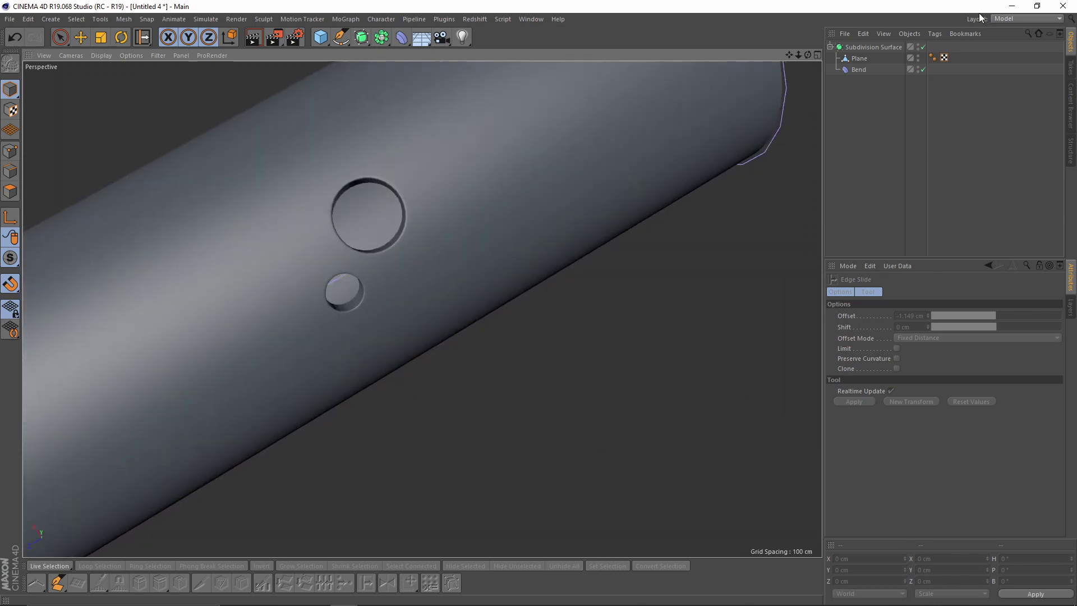
- Disable the Bend, check the subdivided flat mesh with lines displayed, and disable the Subdivision Surface
left_click(922, 69)
scroll(421, 308, "down", 6)
middle_click_drag(420, 307, 494, 176, "alt")
scroll(560, 209, "up", 3)
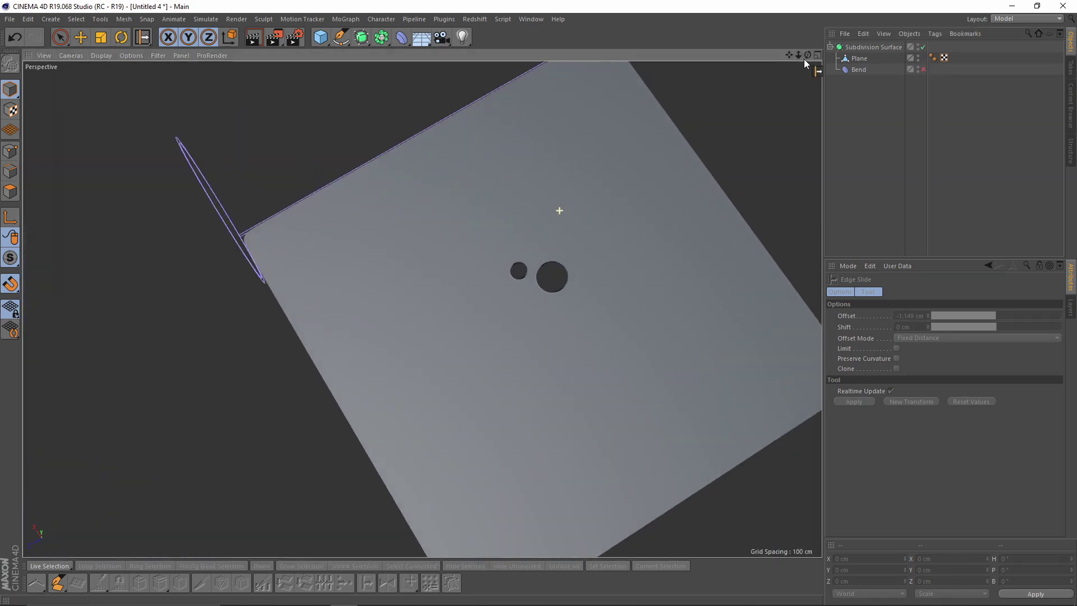
left_click(860, 59)
mouse_move(615, 273)
left_mouse_down("alt")
mouse_move(544, 263)
mouse_move(587, 69)
mouse_move(601, 315)
mouse_move(613, 198)
mouse_move(903, 223)
left_mouse_up("alt")
scroll(601, 315, "up", 3)
key("n")
key("b")
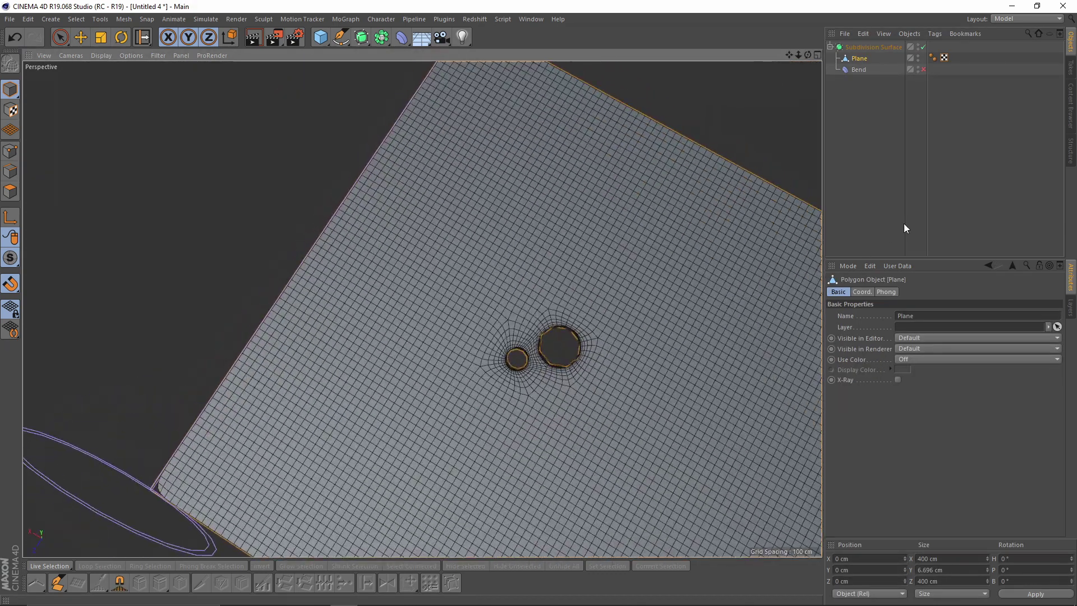
left_click(923, 48)
left_click_drag(550, 369, 418, 280, "alt")
- In polygon mode, live-select the roughly three-by-three block of 10 polygons beside the two holes
left_click(10, 191)
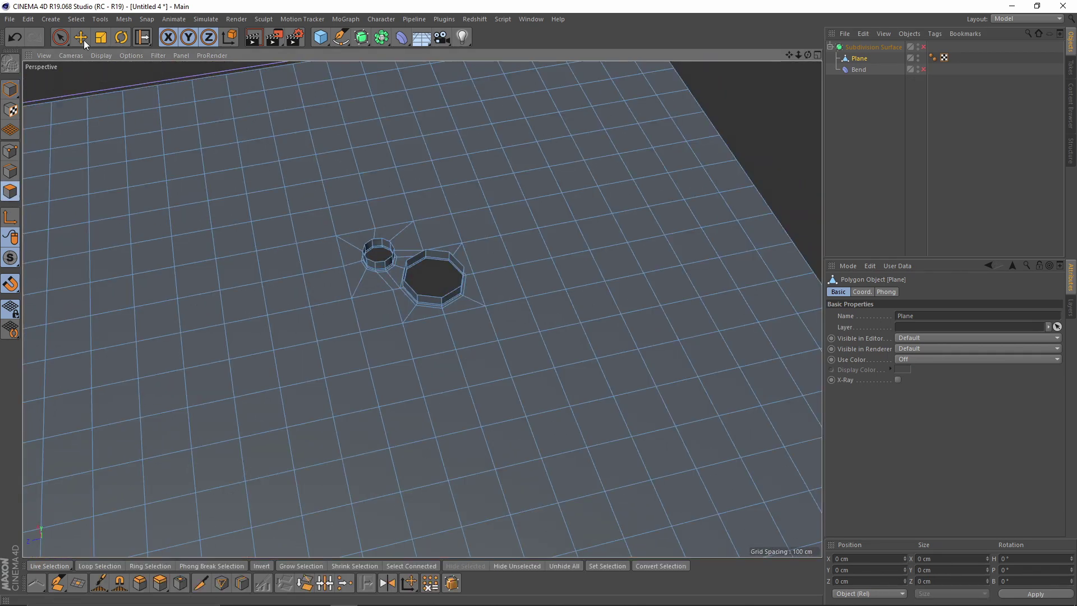
left_click(60, 38)
scroll(432, 302, "up", 2)
left_click_drag(454, 321, 413, 295)
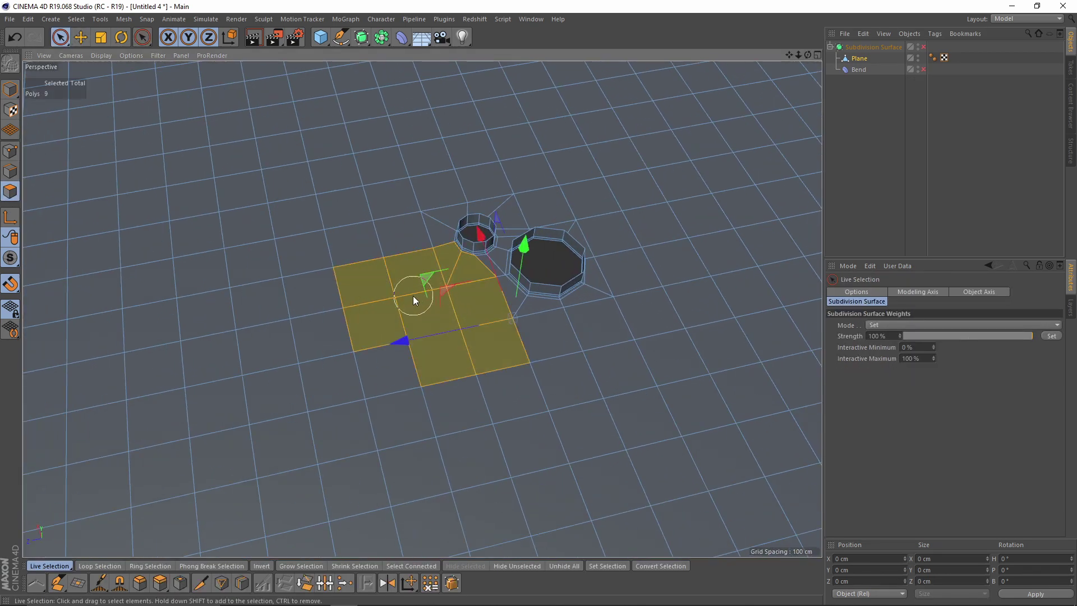
left_click_drag(381, 337, 386, 341)
left_click_drag(423, 307, 451, 346, "alt")
middle_click_drag(452, 345, 500, 318, "alt")
mouse_move(500, 318)
left_mouse_down("alt")
mouse_move(503, 360)
mouse_move(499, 337)
left_mouse_up("alt")
middle_click_drag(499, 338, 461, 376, "alt")
right_click_drag(461, 377, 468, 356, "alt")
mouse_move(444, 347)
left_mouse_down("alt")
mouse_move(426, 308)
mouse_move(445, 347)
left_mouse_up("alt")
right_click_drag(445, 347, 494, 324, "alt")
left_click_drag(495, 324, 523, 314, "alt")
right_click_drag(523, 314, 561, 315, "alt")
- Inset the selected polygons by 1.6 cm with Extrude Inner and collapse them to a single point
right_click(604, 331)
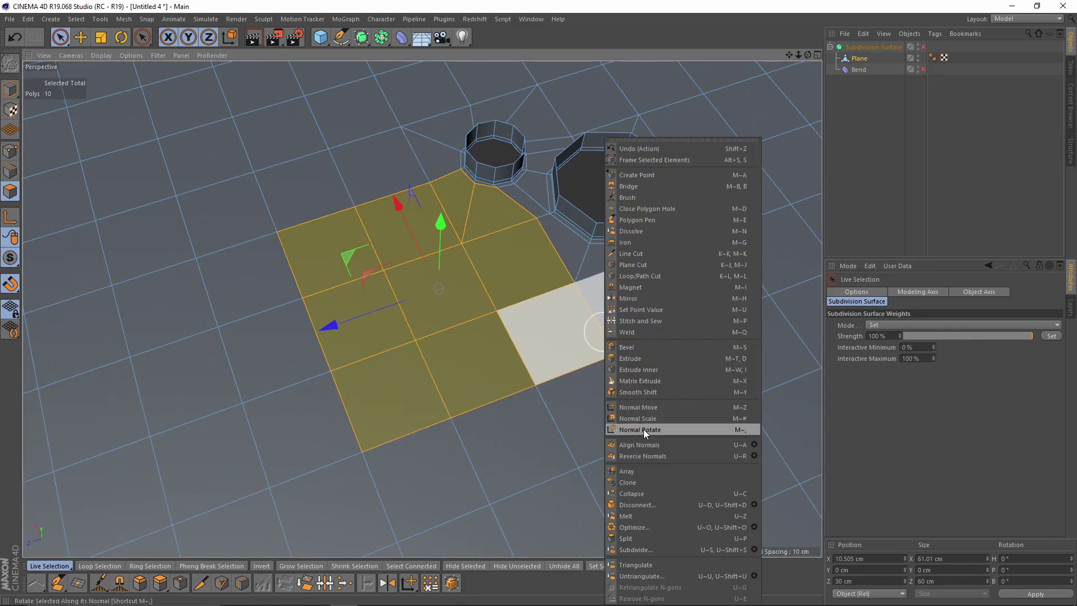
left_click(639, 369)
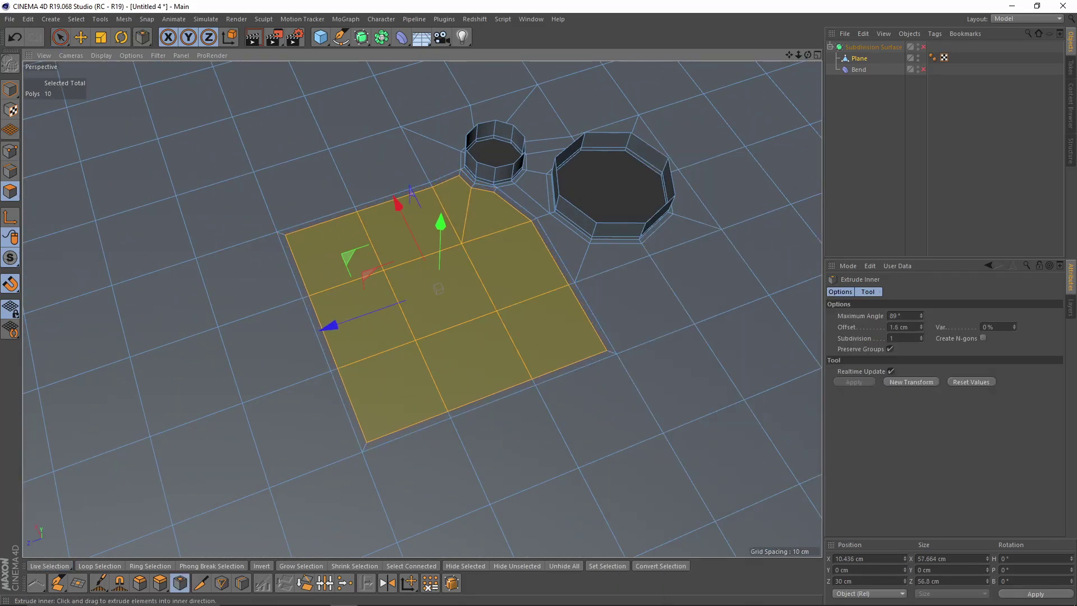
right_click(555, 345)
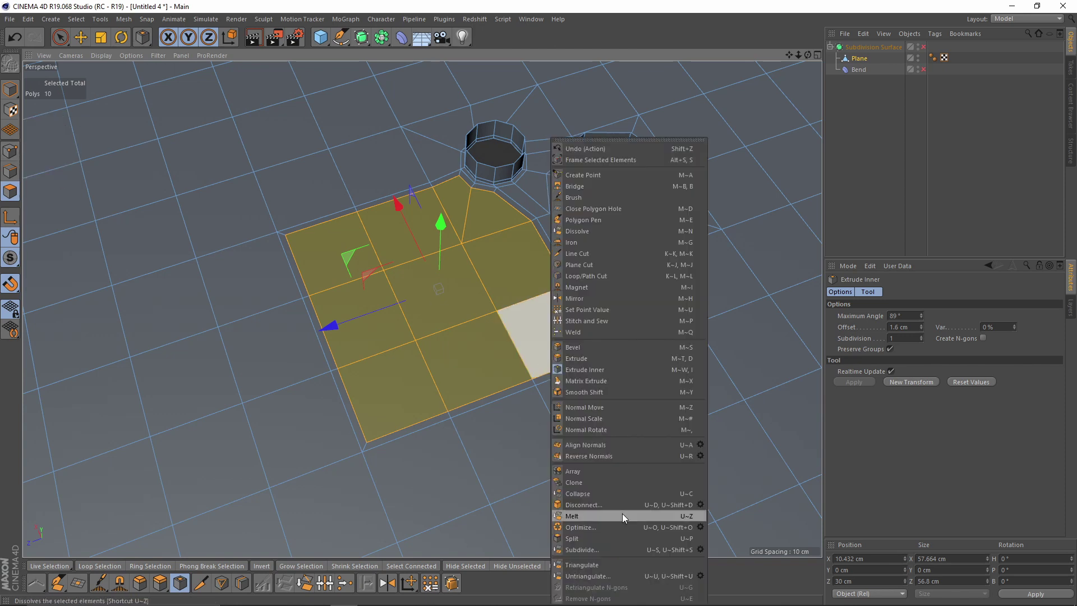
left_click(593, 492)
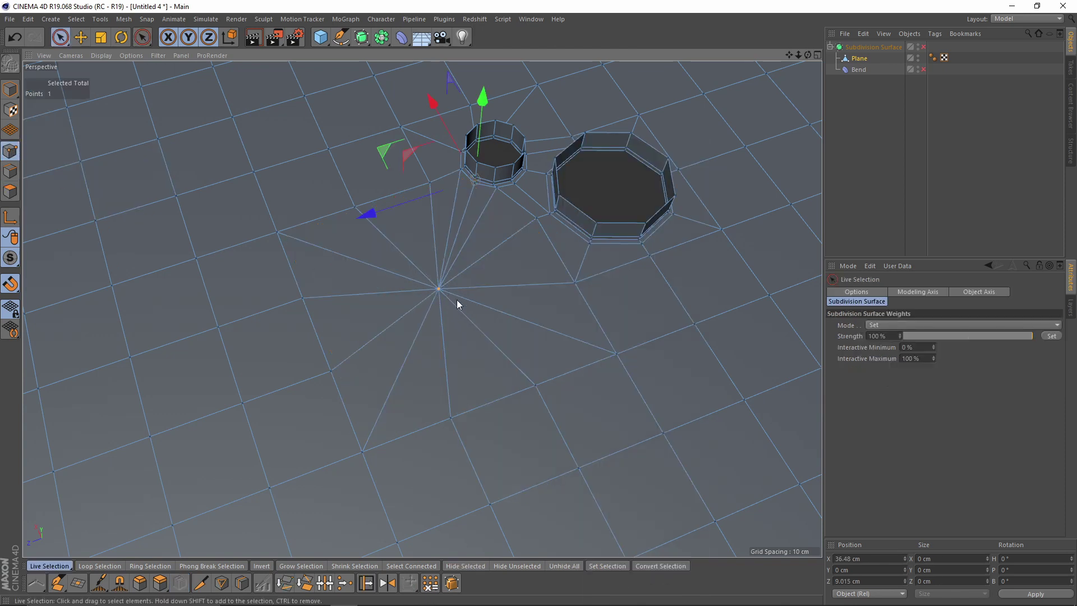
- Bevel the collapsed centre point by about 25 cm and delete the resulting round polygon to open a third hole
right_click(516, 378)
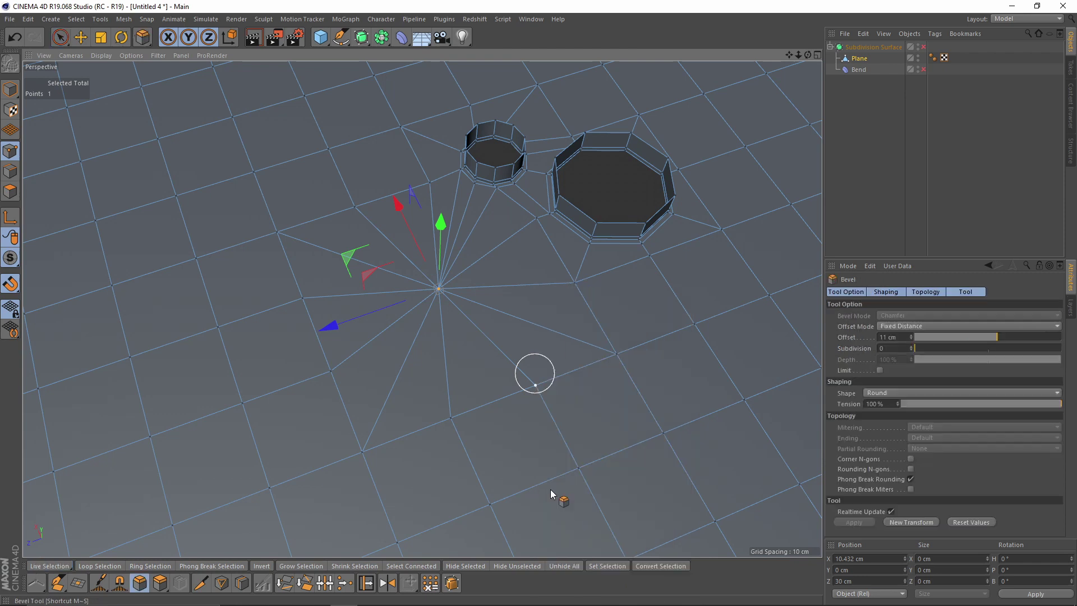
left_click(577, 515)
left_click_drag(538, 359, 572, 359)
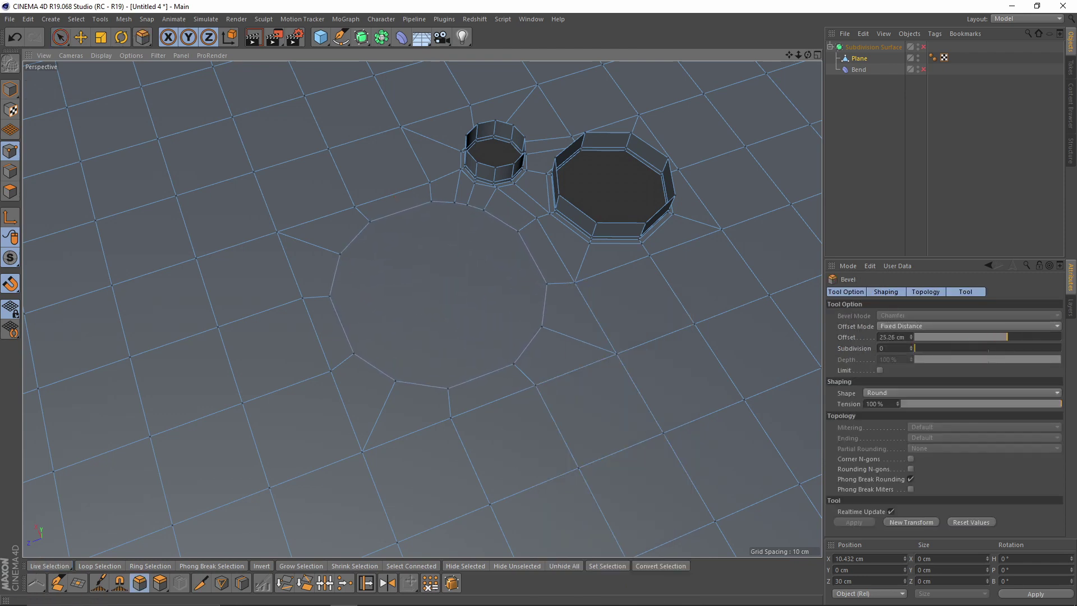
left_click(16, 195)
left_click(391, 323)
key("e")
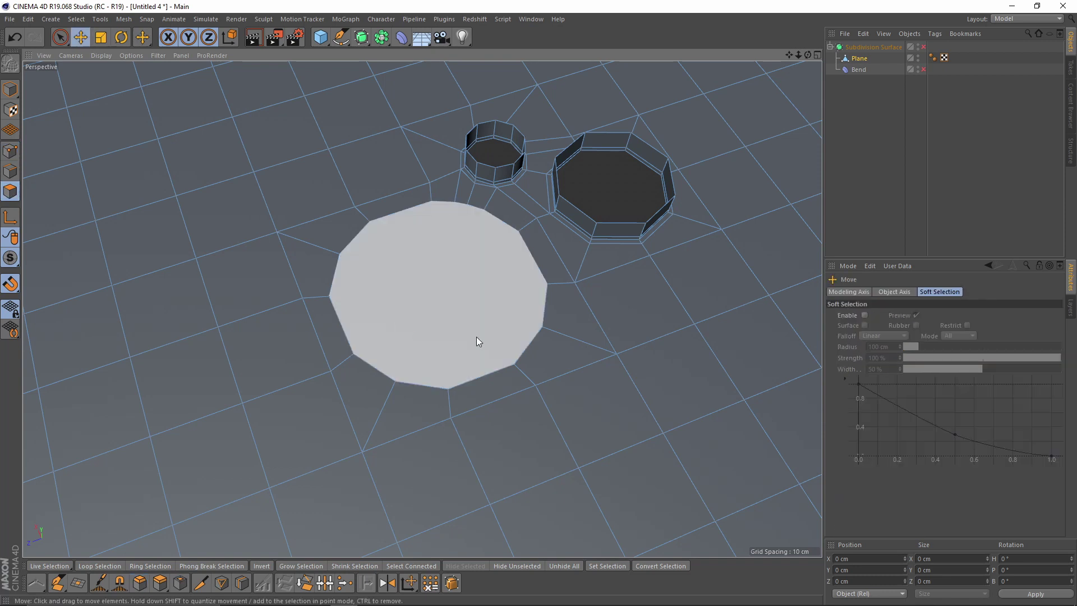
key("Delete")
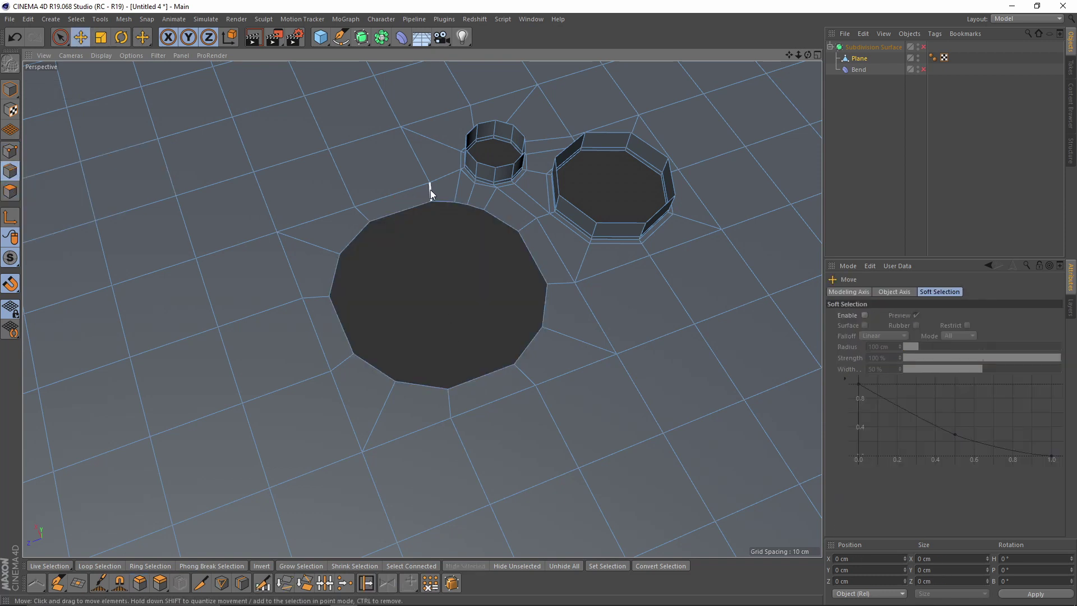
- Select the third hole's border edge loop and add a Disc with 14 rotation segments and 1 disc segment
double_click(397, 214)
left_click_drag(604, 290, 477, 242, "alt")
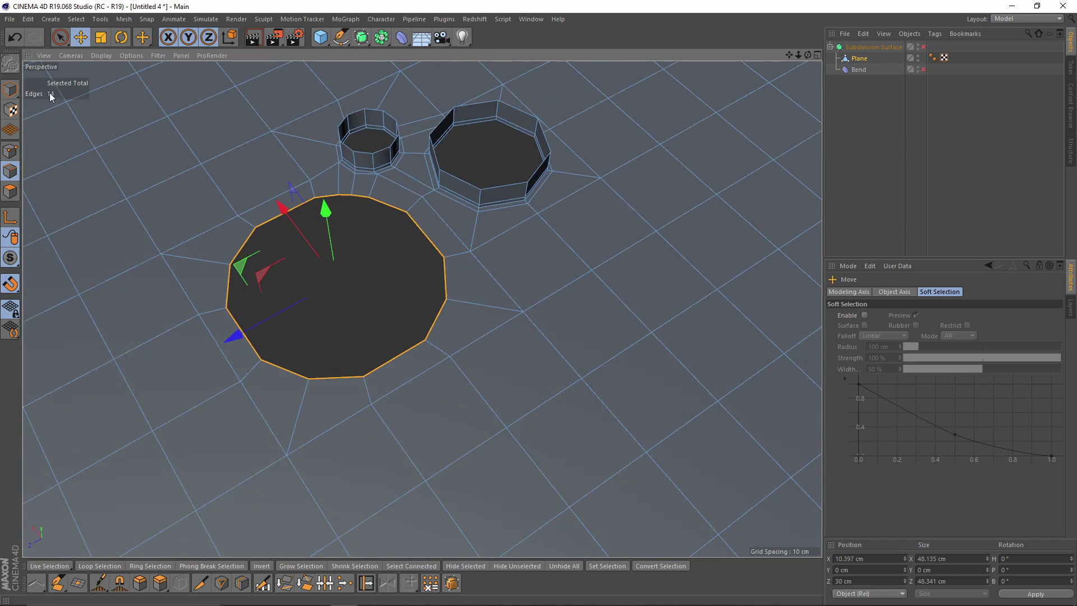
left_click(331, 42)
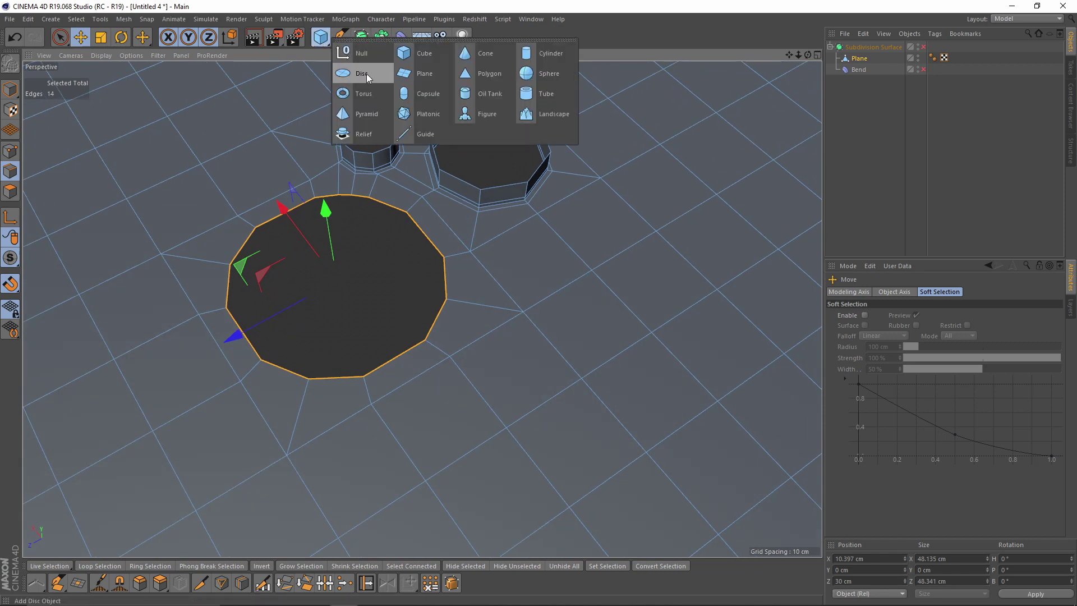
left_click(361, 74)
double_click(913, 349)
type("14")
key("Return")
double_click(913, 338)
type("1")
key("Return")
- Move and scale the Disc to fit just inside the third hole, with an outer radius of about 23.7 cm
key("t")
left_click_drag(496, 297, 227, 325)
middle_click(470, 175)
middle_click(531, 178)
key("e")
scroll(469, 204, "down", 5)
scroll(470, 204, "down", 1)
left_click_drag(408, 159, 426, 69)
middle_click_drag(426, 68, 456, 176, "alt")
left_click_drag(458, 179, 475, 170)
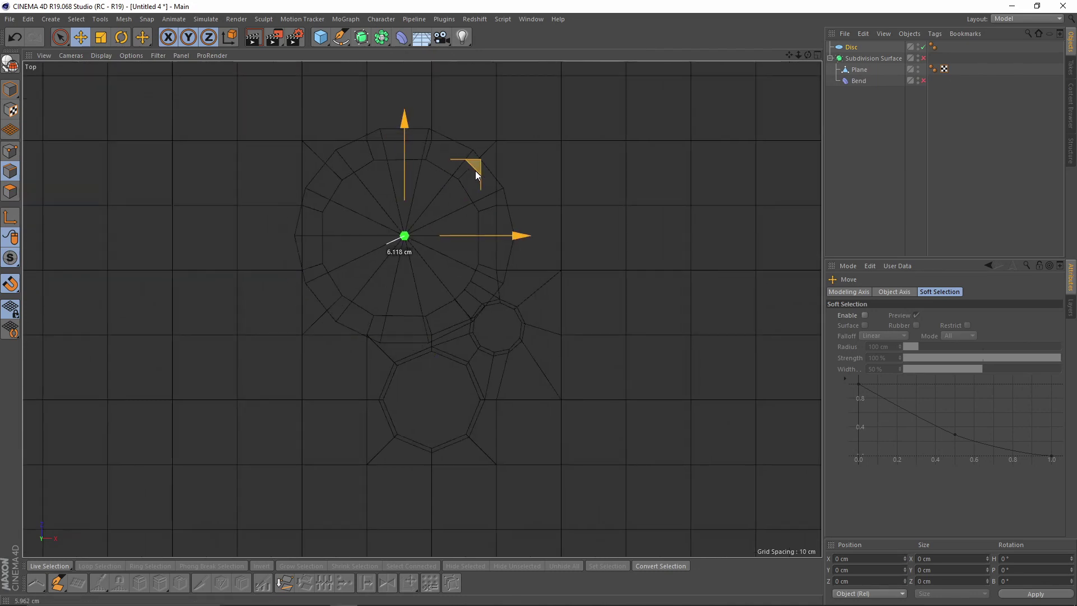
key("t")
left_click_drag(591, 207, 469, 239)
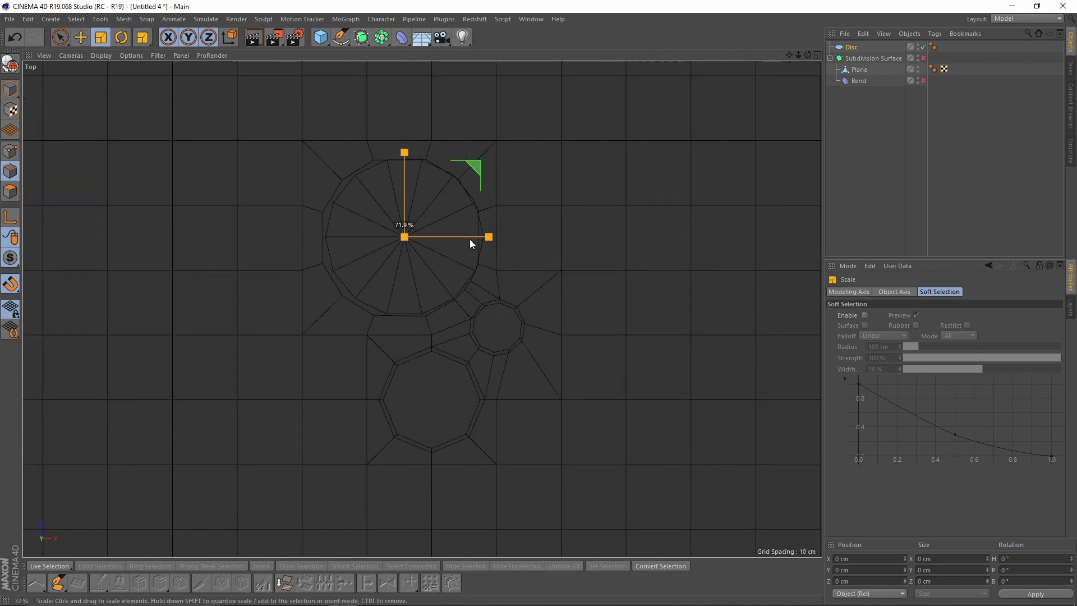
key("e")
key("t")
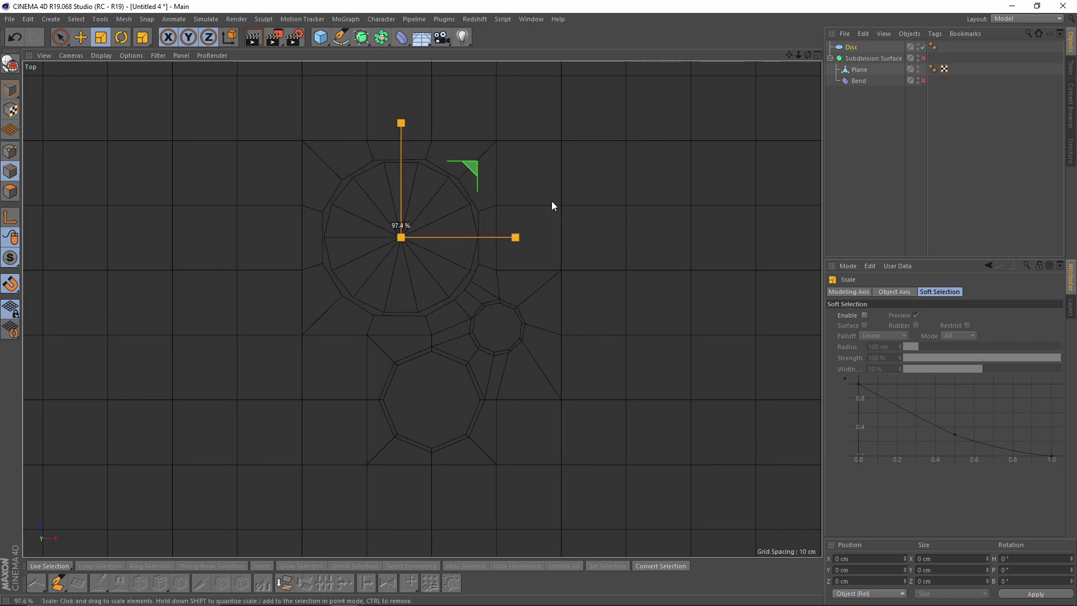
- Back in the Perspective view, place the Disc under the Subdivision Surface and make it editable
middle_click(550, 201)
middle_click(334, 171)
right_click_drag(395, 247, 415, 220, "alt")
middle_click_drag(414, 220, 518, 216, "alt")
left_click_drag(854, 47, 867, 65)
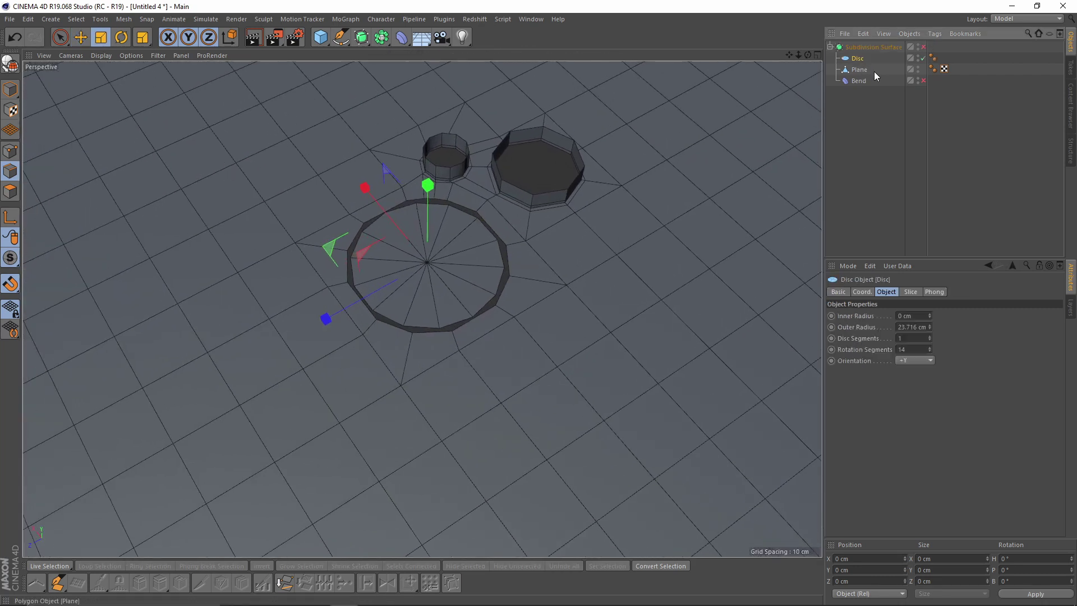
key("c")
- Merge the Disc and the Plane into a single object with Connect Objects + Delete
left_click(861, 69, "ctrl")
middle_click_drag(517, 226, 548, 230, "alt")
right_click_drag(548, 230, 519, 240, "alt")
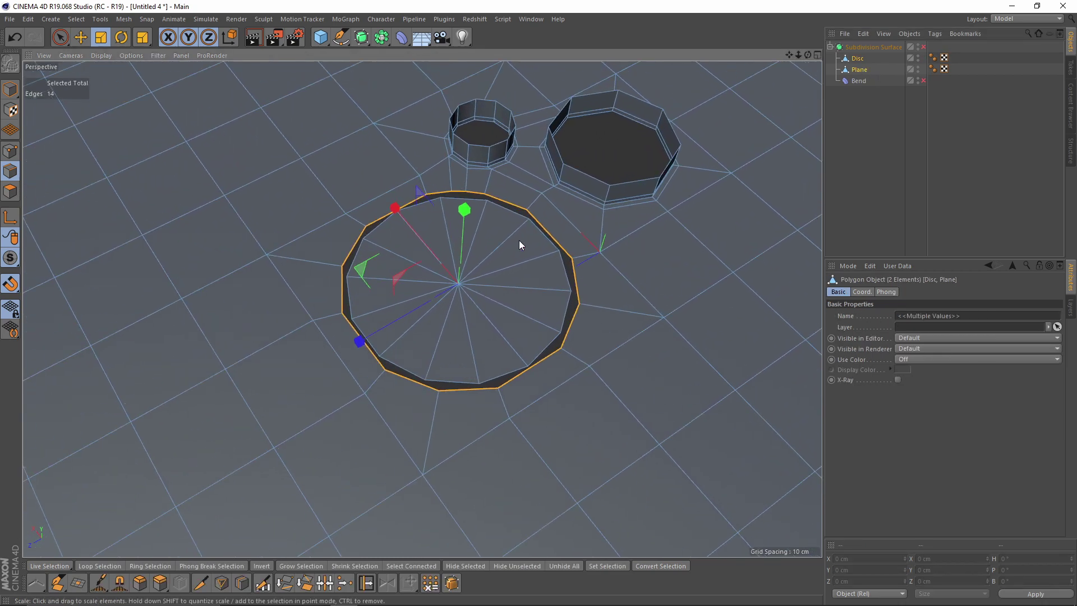
right_click(856, 70)
left_click(917, 364)
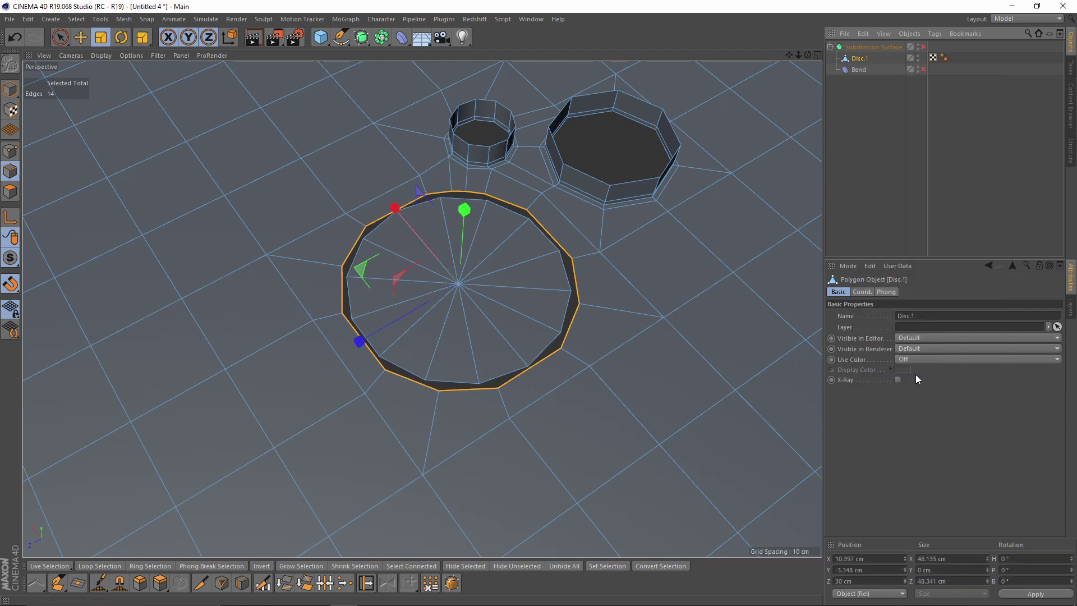
- Add the disc's outer edge loop to the selection of the hole's border
right_click_drag(484, 233, 552, 234, "alt")
double_click(551, 234, "shift")
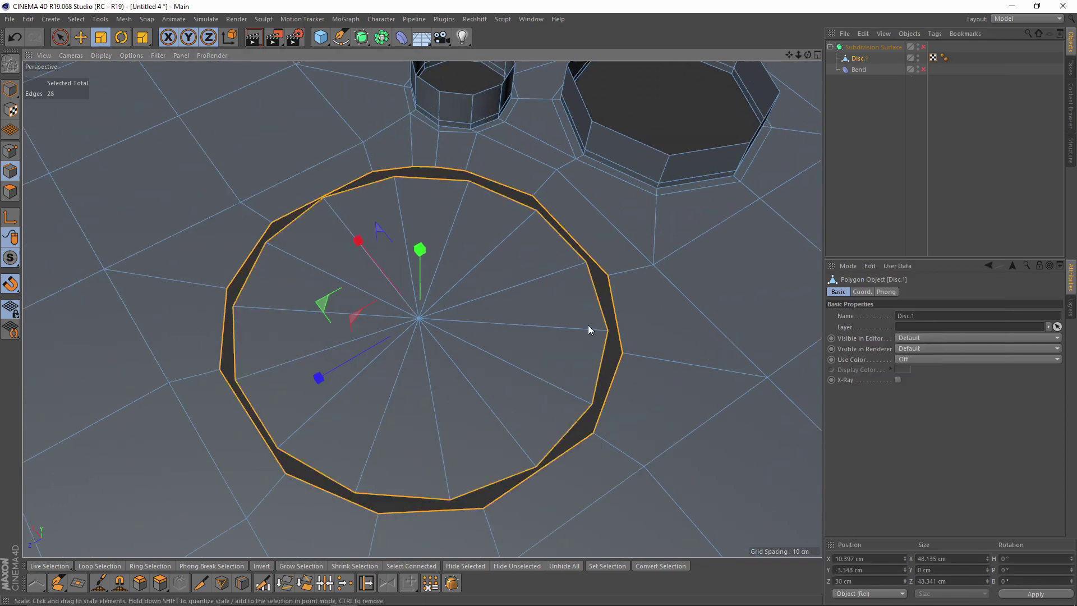
middle_click_drag(504, 288, 496, 256, "alt")
scroll(497, 256, "up", 1)
- Join the hole's border to the disc's outline with Stitch and Sew, keeping the disc's points in place
right_click(628, 245)
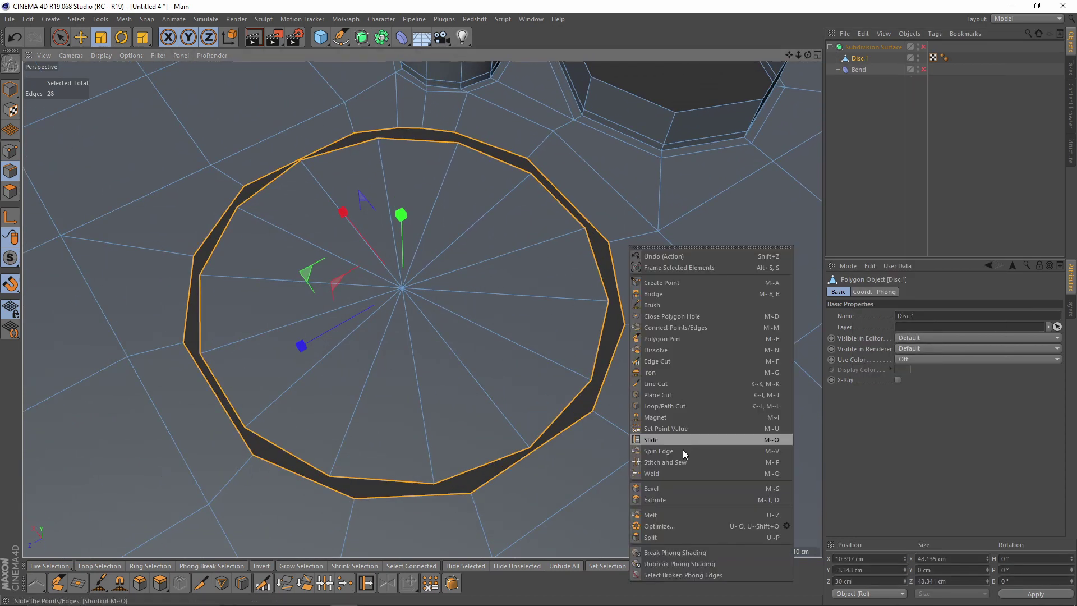
left_click(679, 463)
left_click_drag(592, 418, 571, 329)
key("ctrl+z")
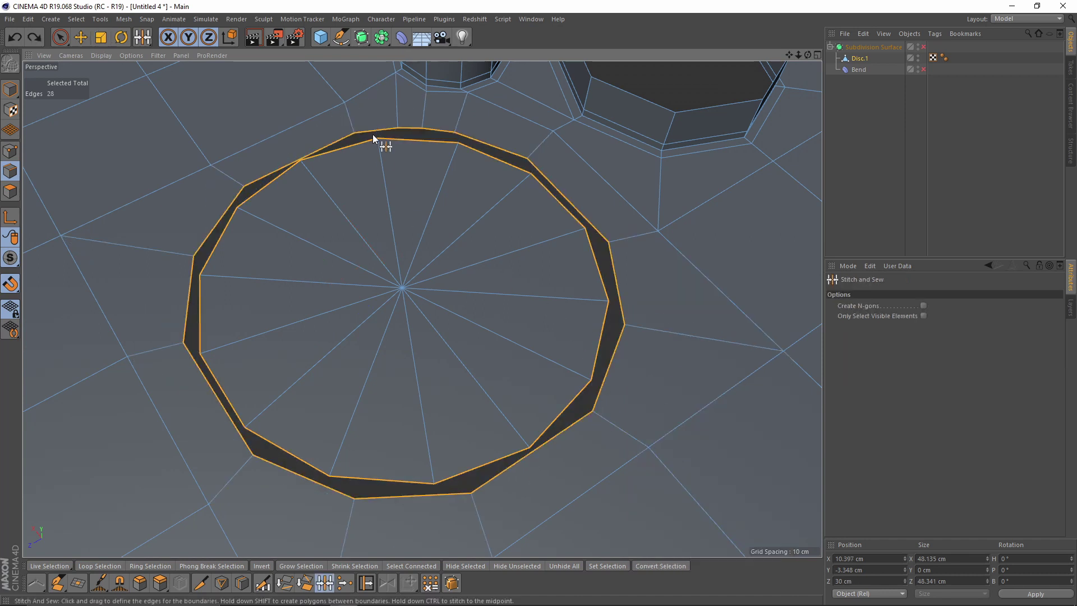
left_click_drag(355, 134, 386, 142)
key("ctrl+z")
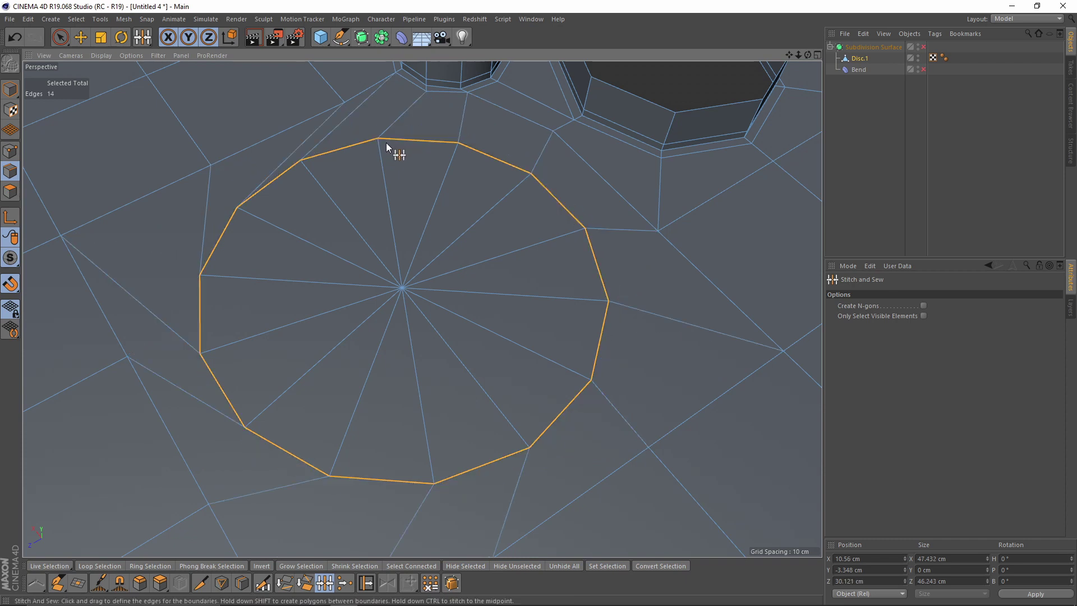
left_click_drag(460, 154, 413, 176, "alt")
- Slightly rotate and scale the disc's 14 polygons to about 48 cm across, and delete them to open the round hole
left_click(11, 191)
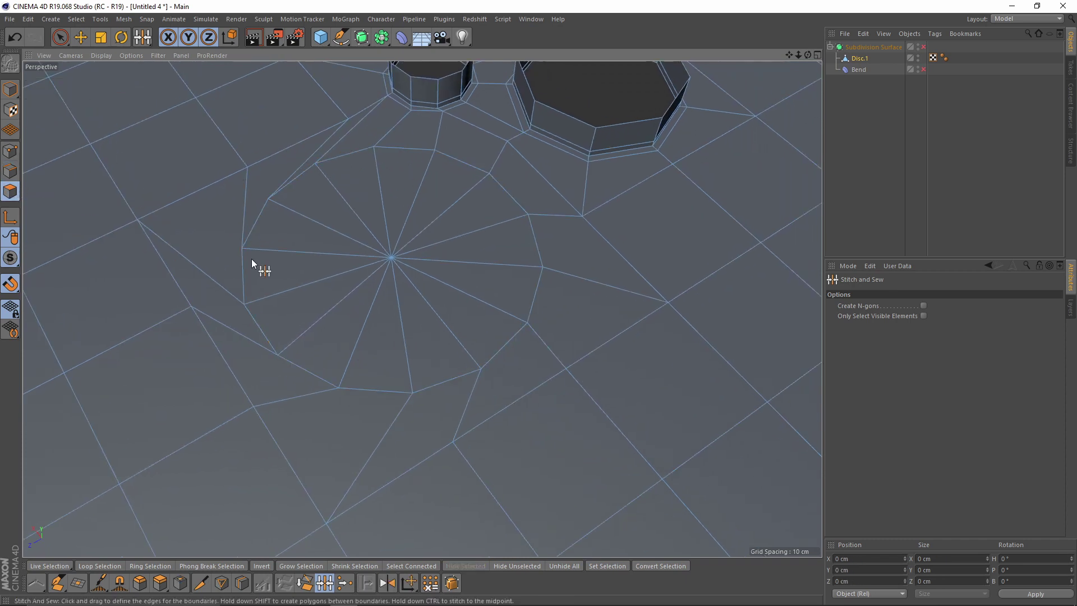
key("r")
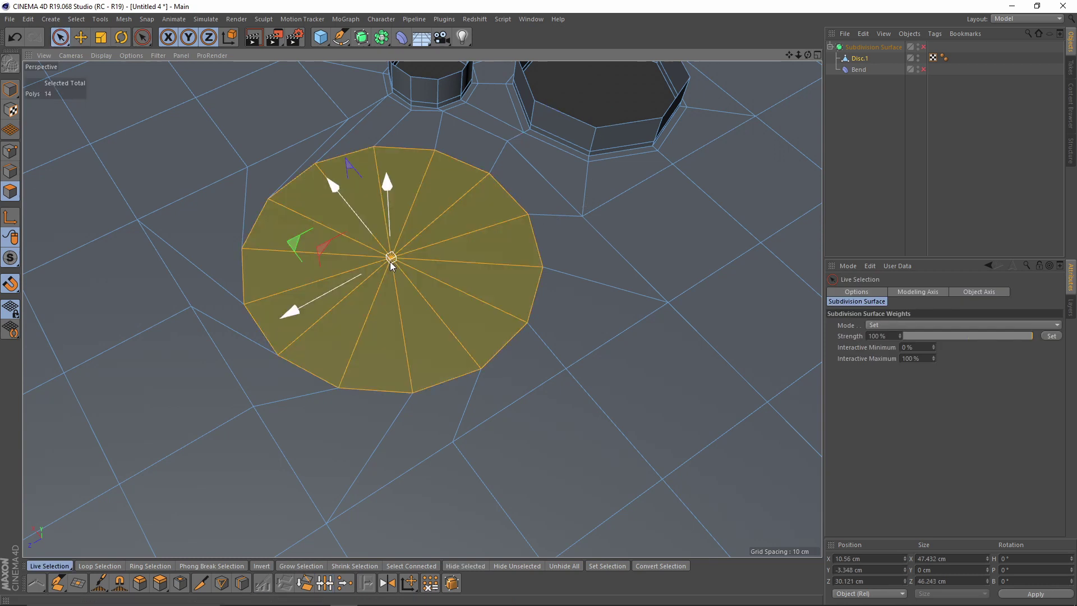
left_click_drag(442, 297, 426, 305)
key("t")
left_click_drag(486, 331, 497, 331)
key("r")
left_click_drag(405, 314, 402, 315)
scroll(408, 302, "down", 1)
key("Delete")
scroll(418, 261, "down", 5)
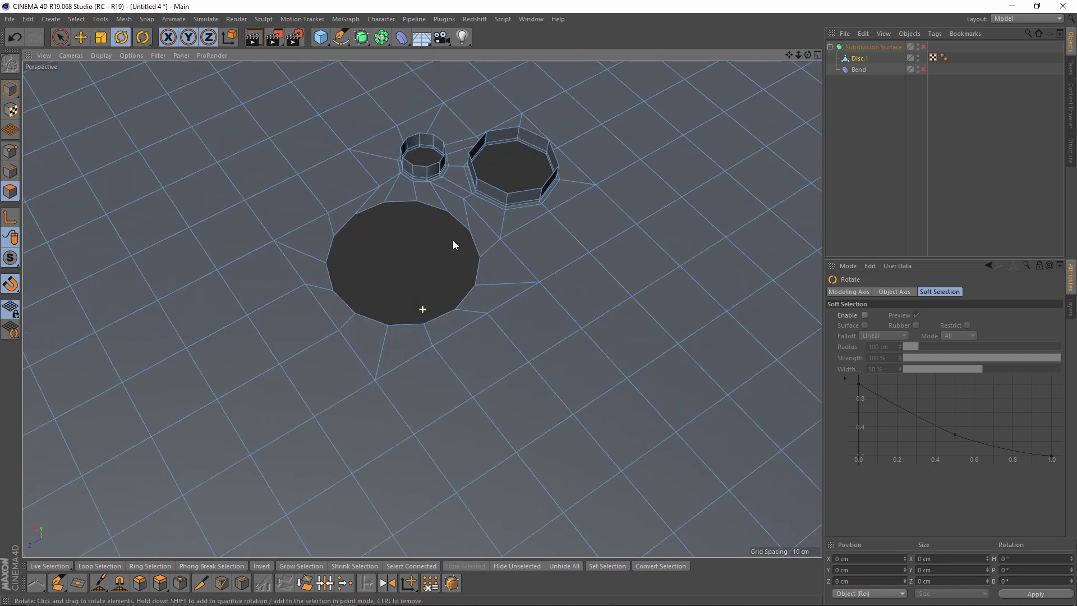
- Turn snapping off and extrude the third hole's border edge loop about 9 cm along Y to form the hole's wall
left_click(8, 171)
key("e")
scroll(355, 283, "up", 4)
left_click_drag(356, 282, 375, 238, "alt")
scroll(374, 238, "up", 2)
left_click_drag(506, 273, 503, 241, "alt")
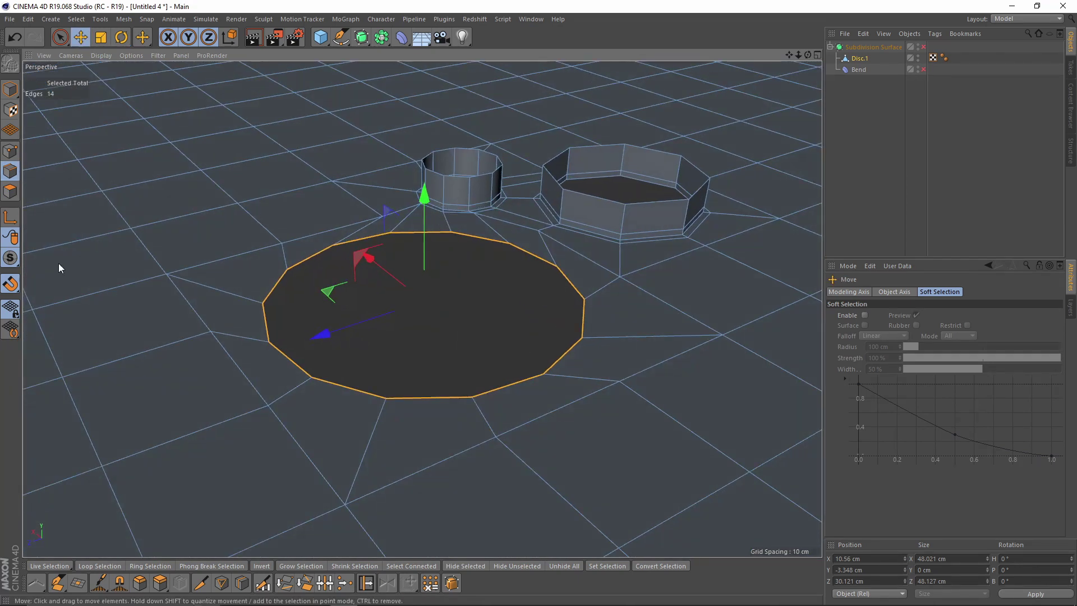
left_click(11, 283)
scroll(500, 193, "up", 2)
left_click_drag(410, 220, 412, 160, "ctrl")
- Select the third hole's rim loop on the outer surface and clone it about 1.2 cm outward with Slide
left_click_drag(488, 216, 469, 100, "alt")
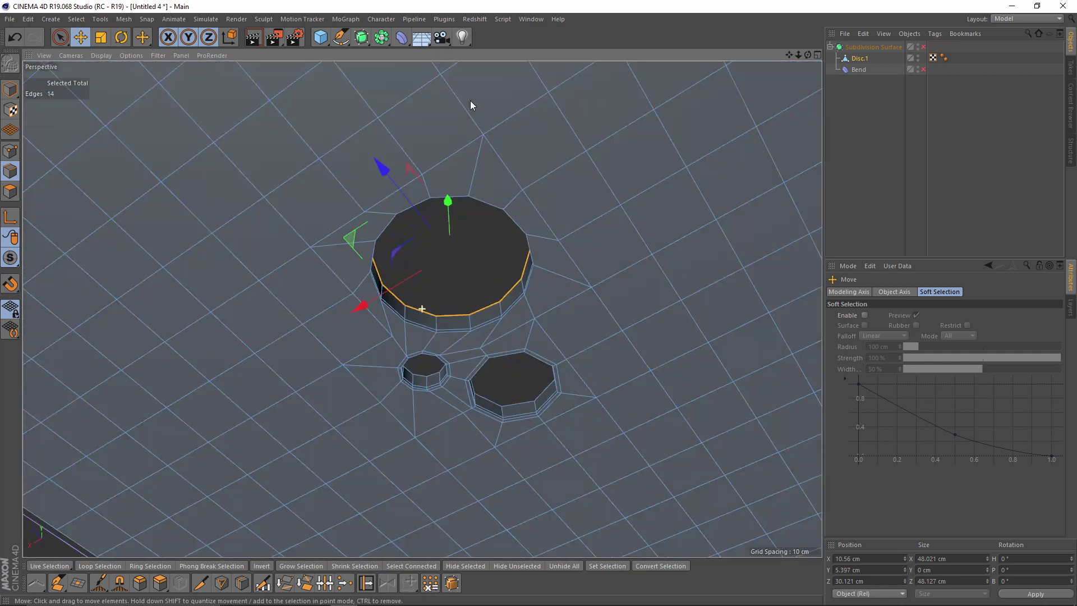
scroll(477, 104, "up", 3)
left_click_drag(516, 264, 524, 226, "alt")
double_click(507, 247)
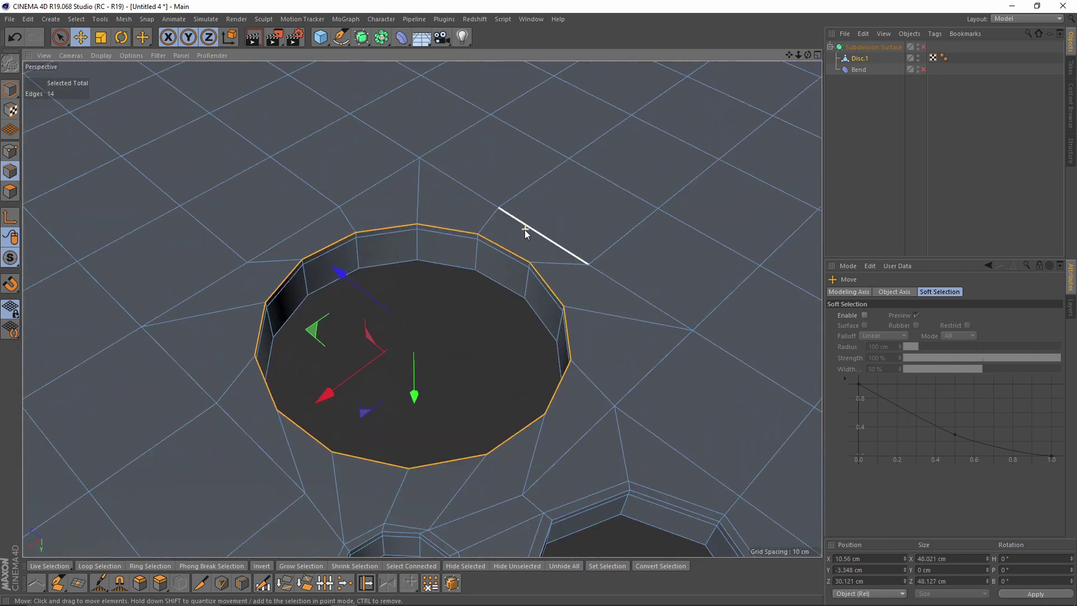
key("m")
key("o")
left_click_drag(561, 299, 567, 297, "ctrl")
mouse_move(570, 293)
left_mouse_down("alt")
mouse_move(580, 254)
mouse_move(547, 302)
mouse_move(473, 311)
mouse_move(507, 287)
left_mouse_up("alt")
- Turn on Bend and the Subdivision Surface to preview the plane rolled into a smoothed tube with three holes
scroll(561, 267, "down", 2)
scroll(521, 303, "down", 3)
left_click(891, 148)
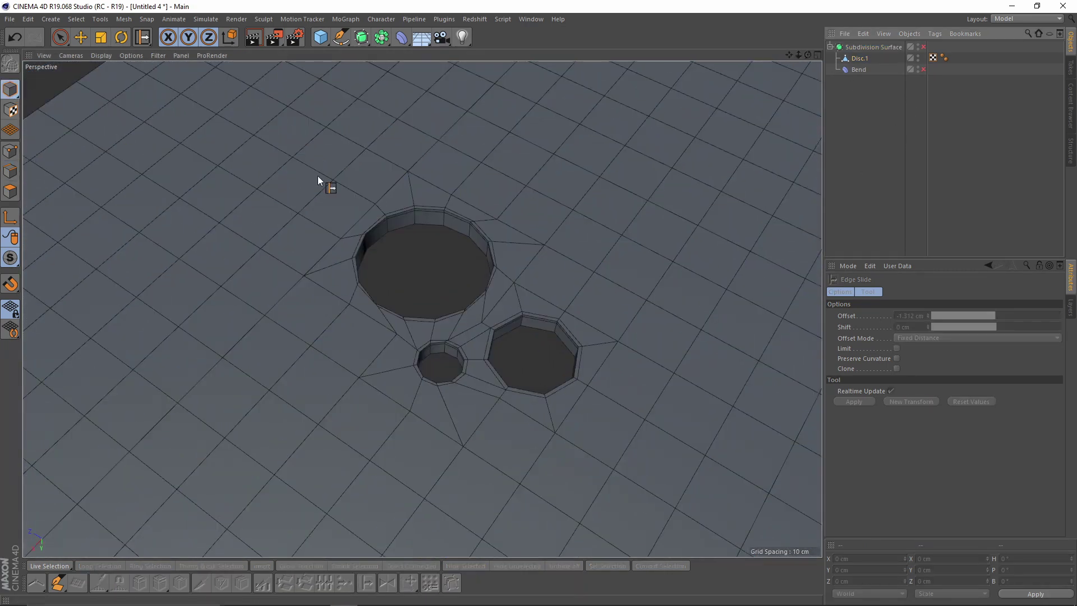
left_click(923, 69)
left_click(923, 47)
scroll(456, 250, "down", 6)
mouse_move(414, 317)
left_mouse_down("alt")
mouse_move(486, 186)
mouse_move(502, 238)
mouse_move(523, 229)
left_mouse_up("alt")
scroll(502, 238, "up", 6)
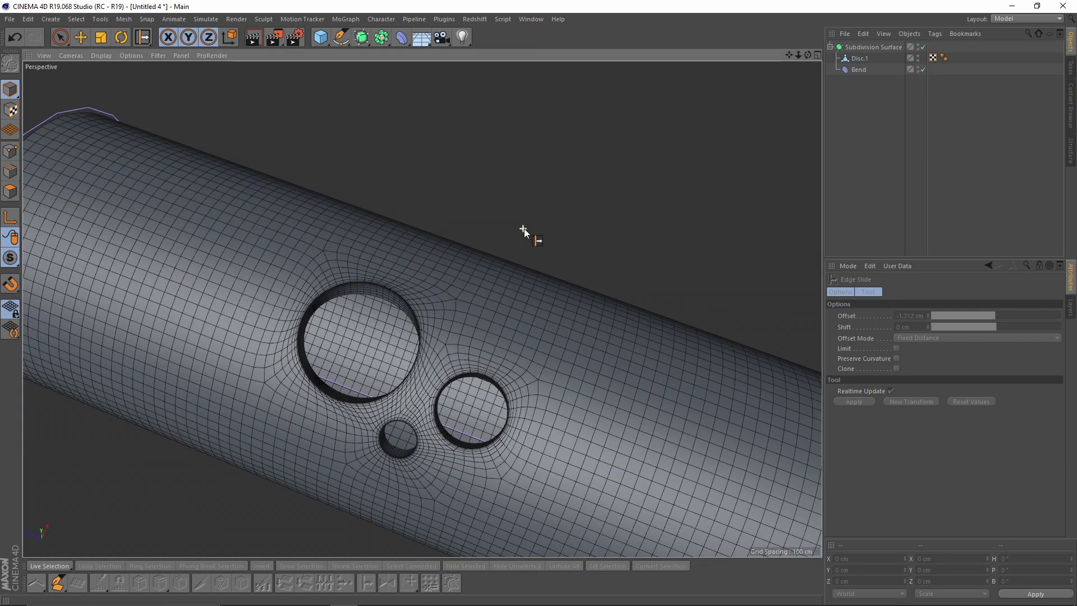
- Switch the viewport to Gouraud Shading and examine the three holes on the tube
key("n")
key("a")
mouse_move(527, 270)
left_mouse_down("alt")
mouse_move(563, 374)
mouse_move(559, 233)
mouse_move(528, 289)
left_mouse_up("alt")
scroll(529, 288, "down", 5)
left_click_drag(529, 288, 543, 331, "alt")
scroll(572, 269, "up", 5)
mouse_move(572, 269)
left_mouse_down("alt")
mouse_move(573, 291)
mouse_move(560, 257)
mouse_move(514, 263)
mouse_move(518, 314)
mouse_move(586, 259)
left_mouse_up("alt")
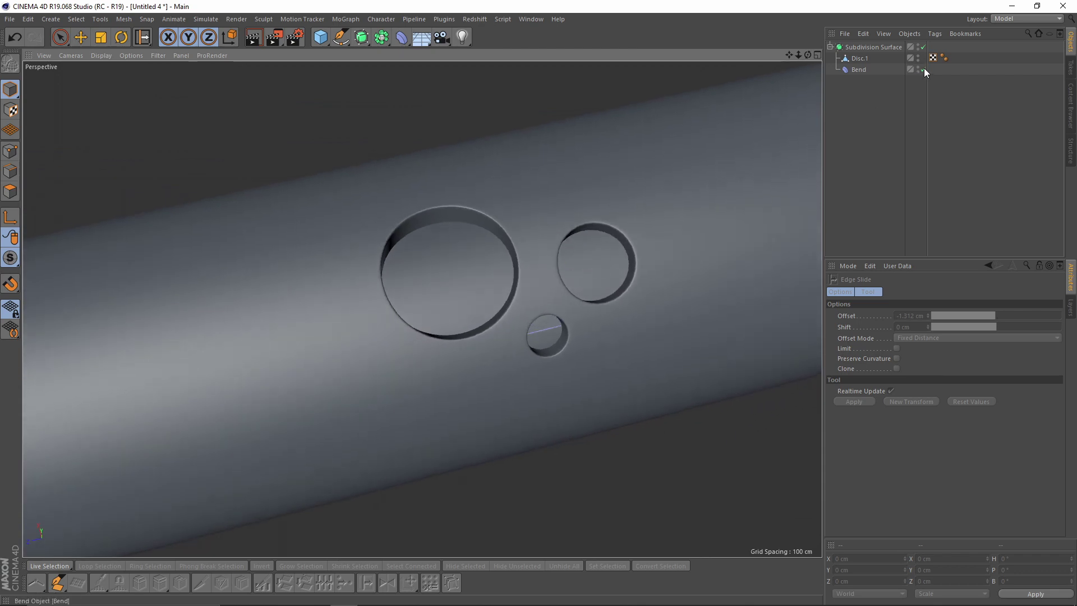
- Turn off Bend and the Subdivision Surface, and prepare Disc.1 for Live Selection in polygon mode
left_click(923, 69)
left_click(923, 47)
left_click(855, 58)
right_click_drag(480, 284, 431, 300, "alt")
middle_click_drag(541, 376, 488, 317, "alt")
right_click_drag(488, 318, 603, 290, "alt")
left_click_drag(533, 324, 495, 370, "alt")
scroll(491, 345, "up", 6)
left_click_drag(469, 300, 466, 329, "alt")
middle_click_drag(499, 261, 373, 275, "alt")
right_click_drag(373, 275, 323, 297, "alt")
middle_click_drag(323, 298, 382, 334, "alt")
left_click_drag(382, 334, 231, 310, "alt")
middle_click_drag(491, 348, 422, 309, "alt")
left_click_drag(422, 308, 327, 273, "alt")
left_click(11, 190)
left_click(81, 38)
left_click(60, 37)
- Select two 2-by-2 polygon blocks beside the largest hole, leaving a gap one polygon wide between them
left_click_drag(382, 334, 381, 274, "alt")
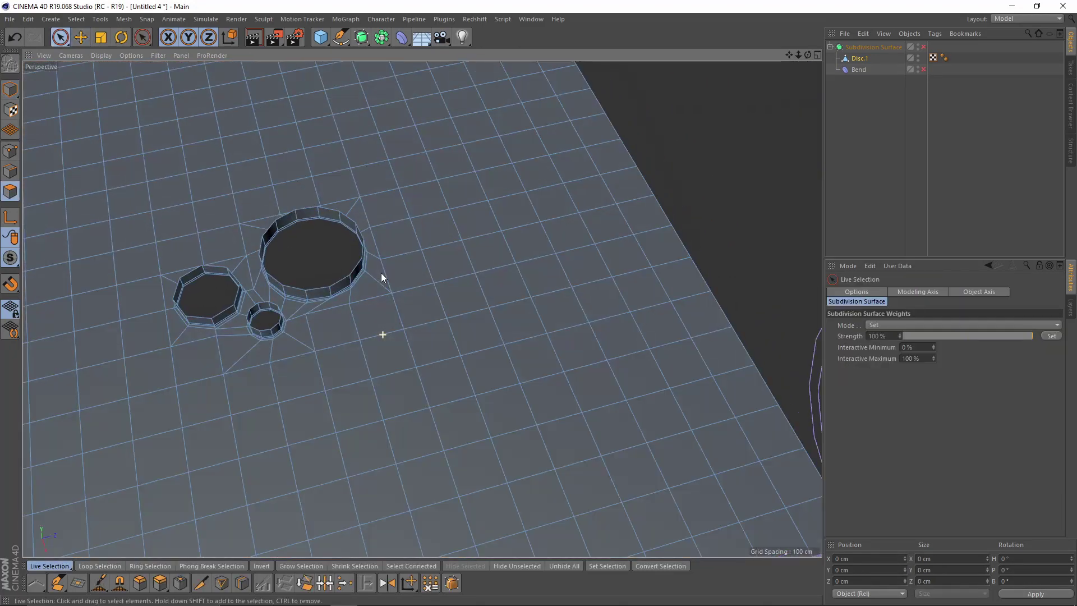
right_click_drag(381, 274, 395, 334, "alt")
left_click_drag(395, 334, 368, 335, "alt")
left_click(356, 338)
right_click_drag(479, 349, 506, 338, "alt")
middle_click_drag(507, 339, 485, 327, "alt")
left_click_drag(475, 316, 523, 308, "shift")
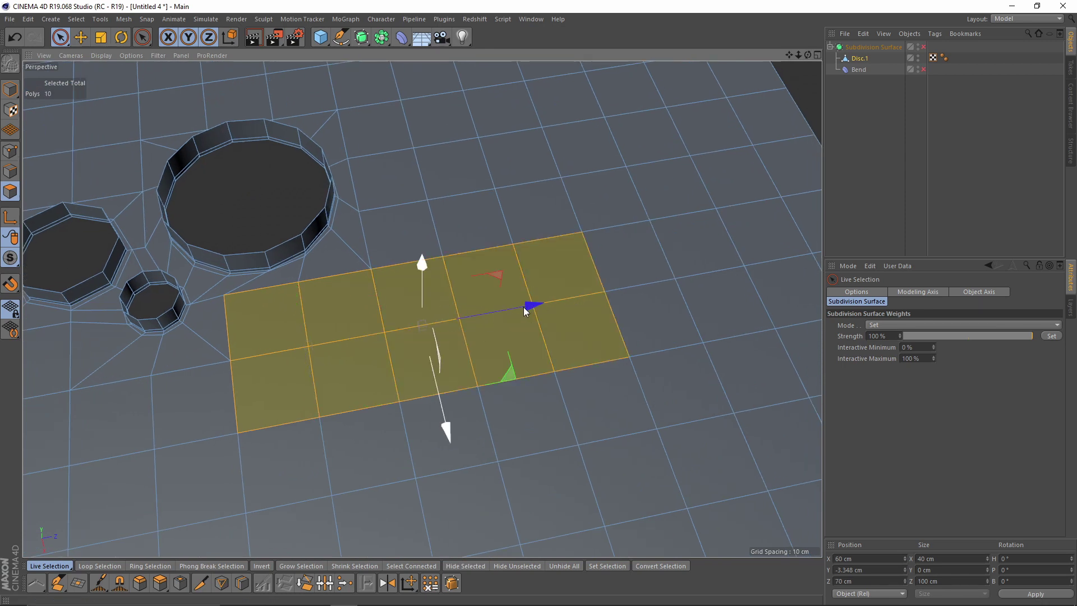
left_click(324, 341)
left_click(534, 302, "shift")
middle_click_drag(511, 333, 546, 300, "alt")
left_click_drag(546, 299, 614, 264, "alt")
middle_click_drag(613, 264, 630, 306, "alt")
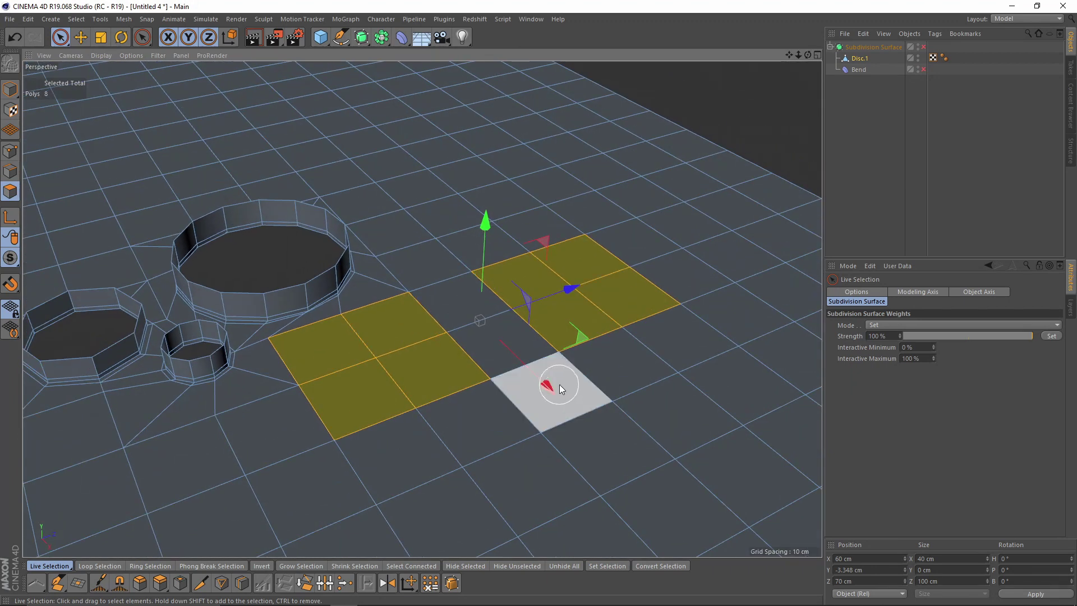
- Inset the two polygon blocks by 2 cm with Extrude Inner and collapse each block to its centre point
left_click_drag(559, 384, 542, 383, "alt")
right_click(618, 362)
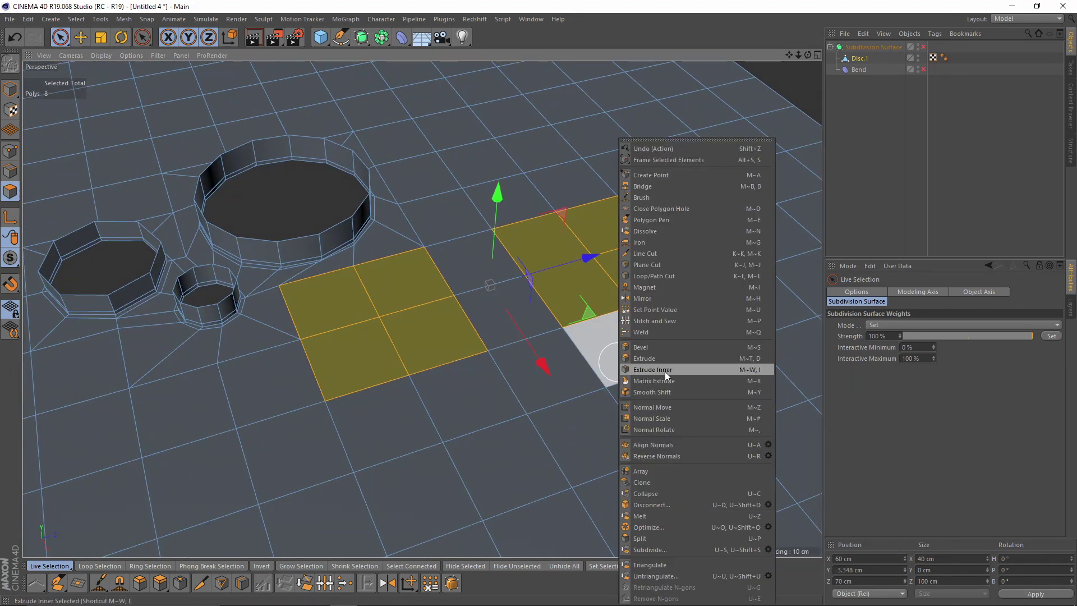
left_click(665, 371)
left_click_drag(645, 410, 634, 410)
right_click(645, 410)
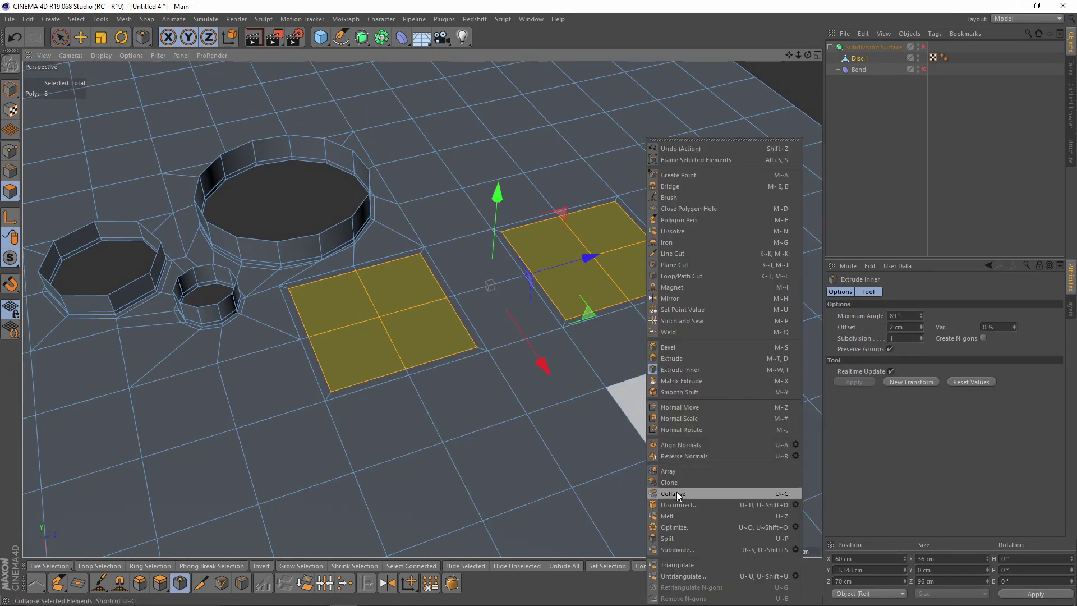
left_click(676, 493)
- Select the centre points of the two collapsed blocks and bevel them into eight-sided outlines
scroll(428, 325, "up", 2)
left_click(13, 152)
key("space")
left_click(385, 314)
left_click(609, 242, "shift")
left_click_drag(593, 291, 613, 314, "alt")
right_click(651, 293)
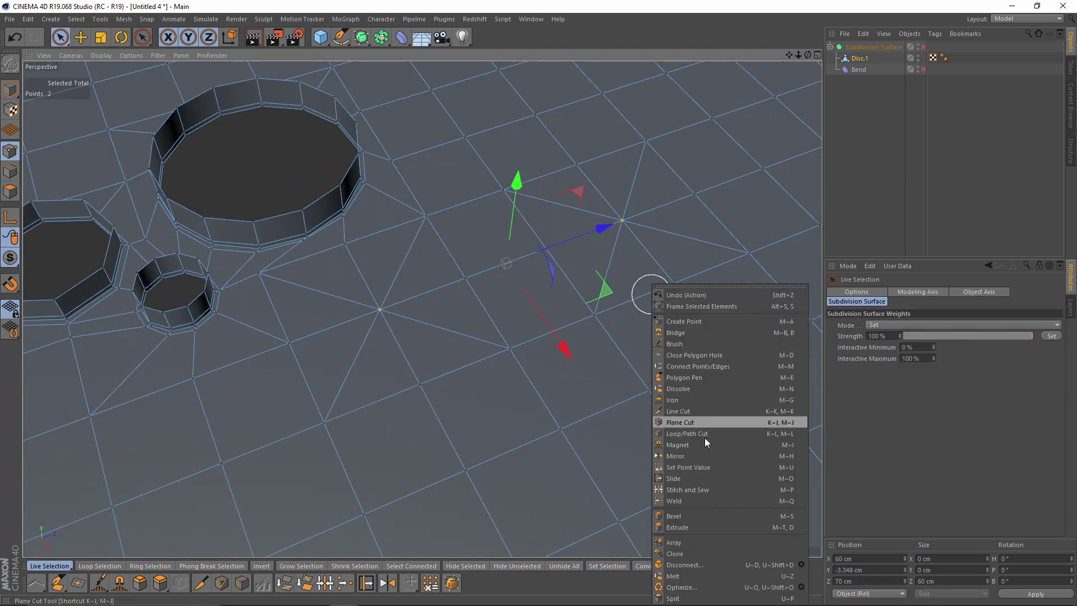
left_click(681, 516)
left_click_drag(575, 433, 638, 432)
left_click_drag(471, 368, 434, 305, "alt")
- With Line Cut set to Single Line, cut two straight lines joining the outer sides of the two octagons
right_click(534, 277)
left_click(573, 401)
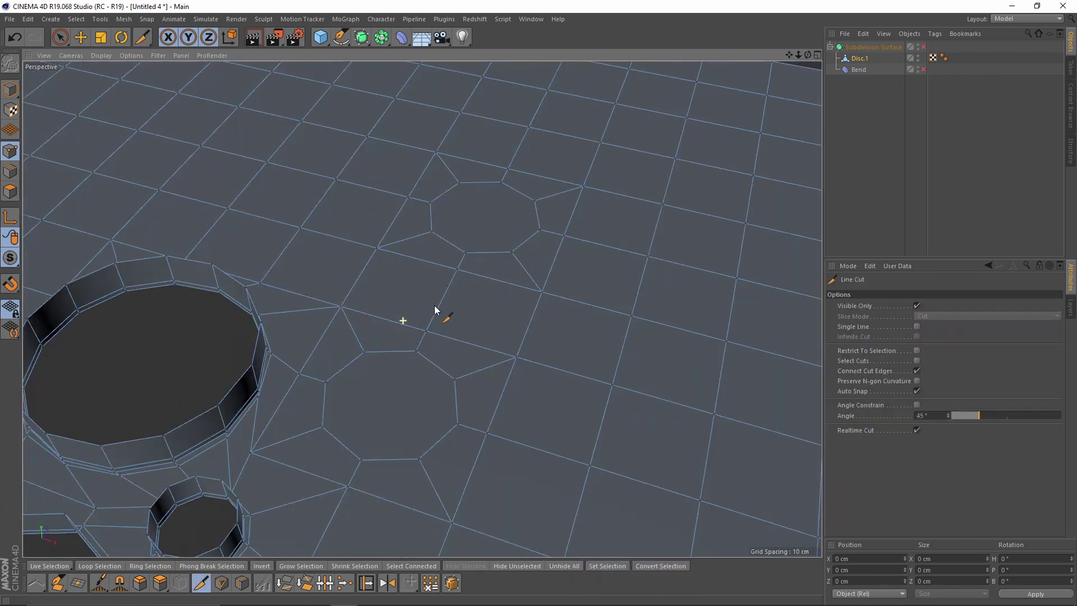
middle_click_drag(434, 305, 484, 292, "alt")
scroll(443, 303, "up", 3)
left_click_drag(440, 312, 487, 315, "alt")
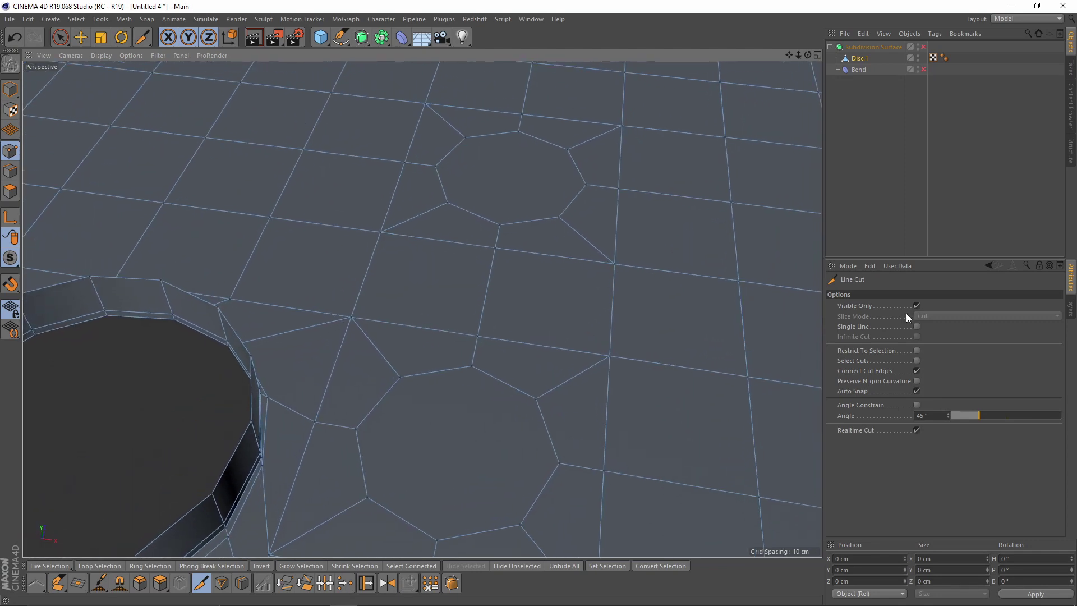
left_click(917, 326)
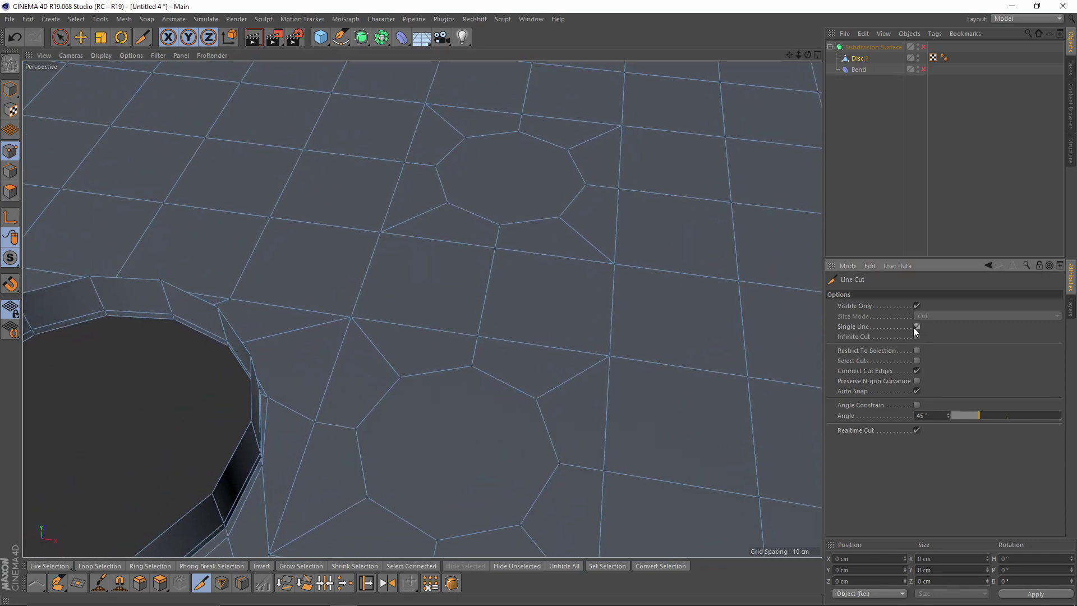
left_click(356, 428)
left_click(435, 166)
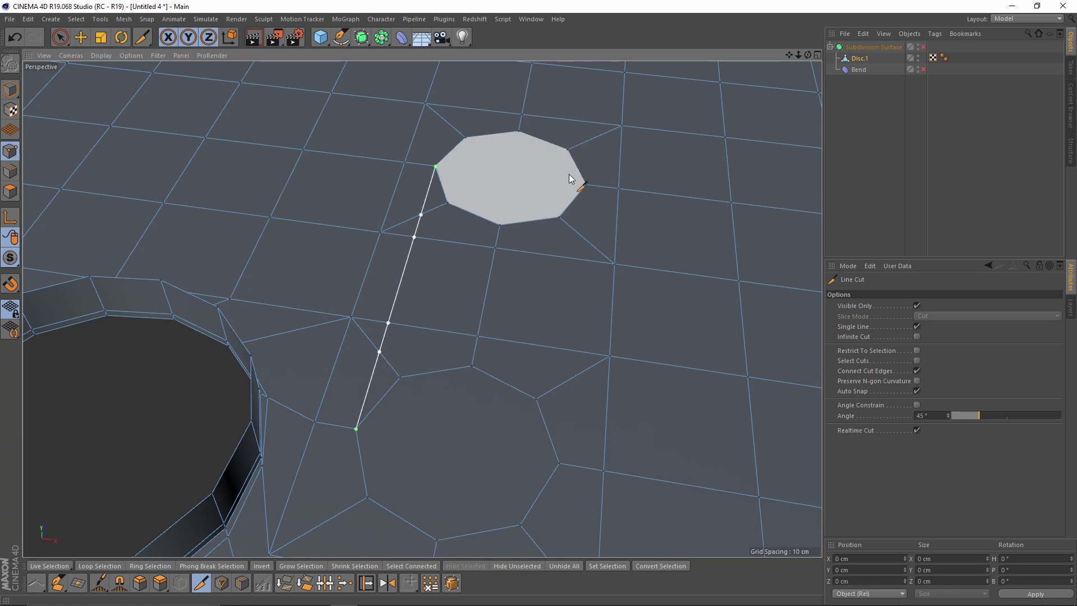
left_click(586, 185)
left_click(558, 456)
- Select all polygons inside the two octagons and the connecting lines, and delete them to open a slot
left_click_drag(544, 354, 437, 344, "alt")
scroll(439, 343, "up", 1)
left_click(10, 191)
left_click(60, 37)
left_click_drag(500, 384, 412, 336)
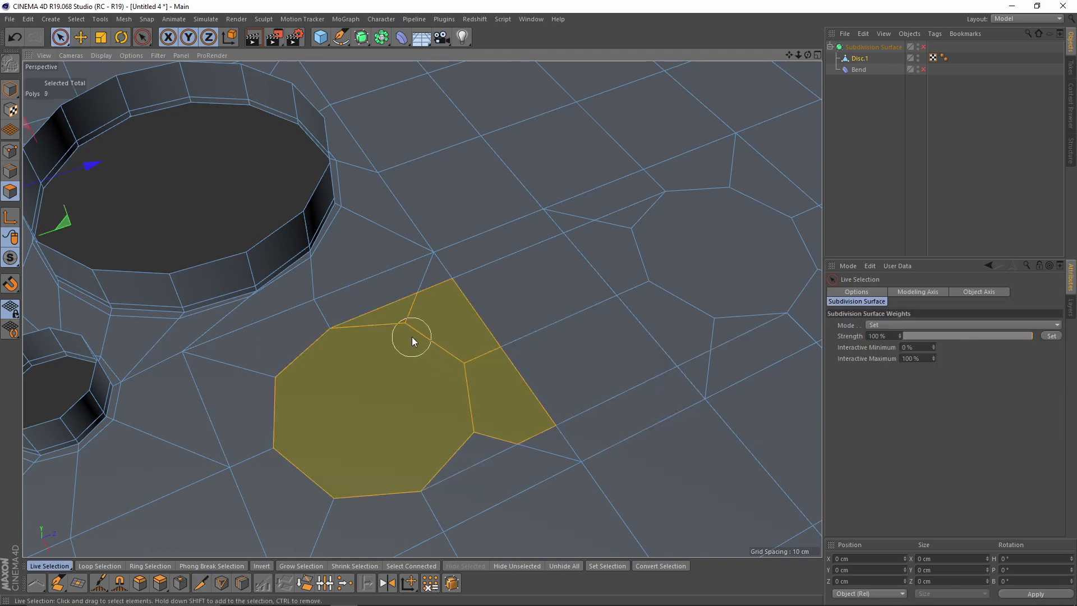
mouse_move(483, 365)
left_mouse_down()
mouse_move(639, 258)
mouse_move(708, 306)
left_mouse_up()
key("Delete")
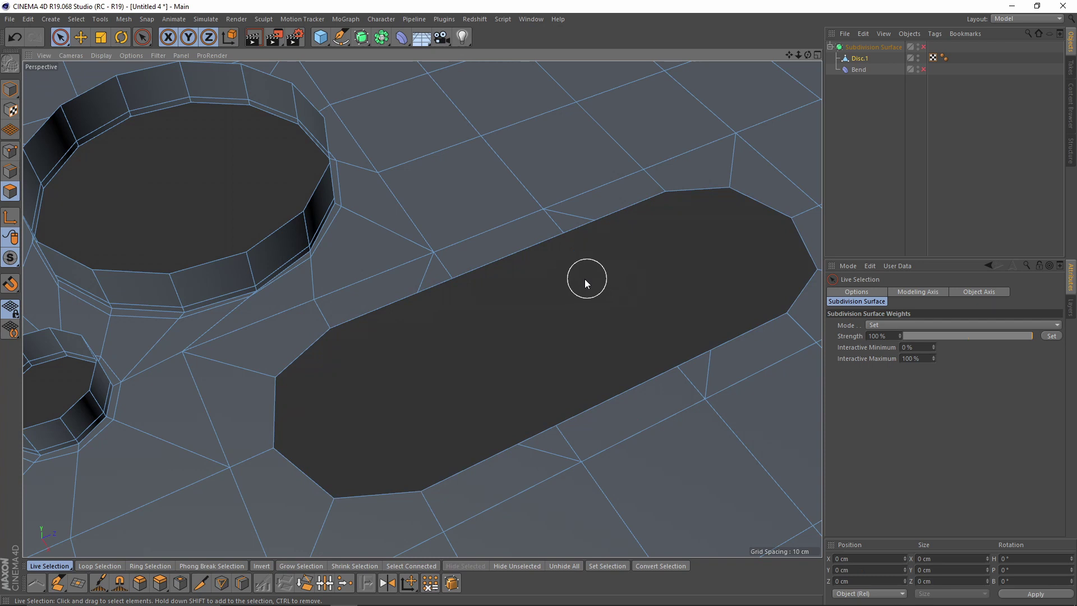
- Weld the extra pair of points on the slot's long edge nearest the largest hole onto the grid edge's end point
scroll(470, 294, "up", 1)
left_click_drag(470, 294, 471, 263, "alt")
left_click(10, 151)
right_click(548, 289)
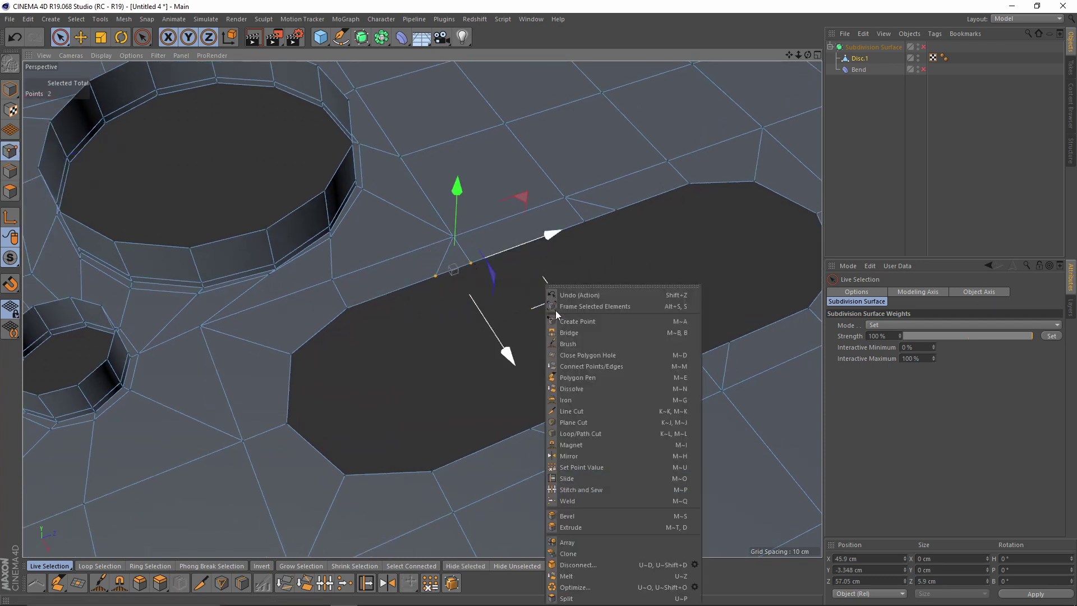
left_click(582, 502)
left_click(474, 263)
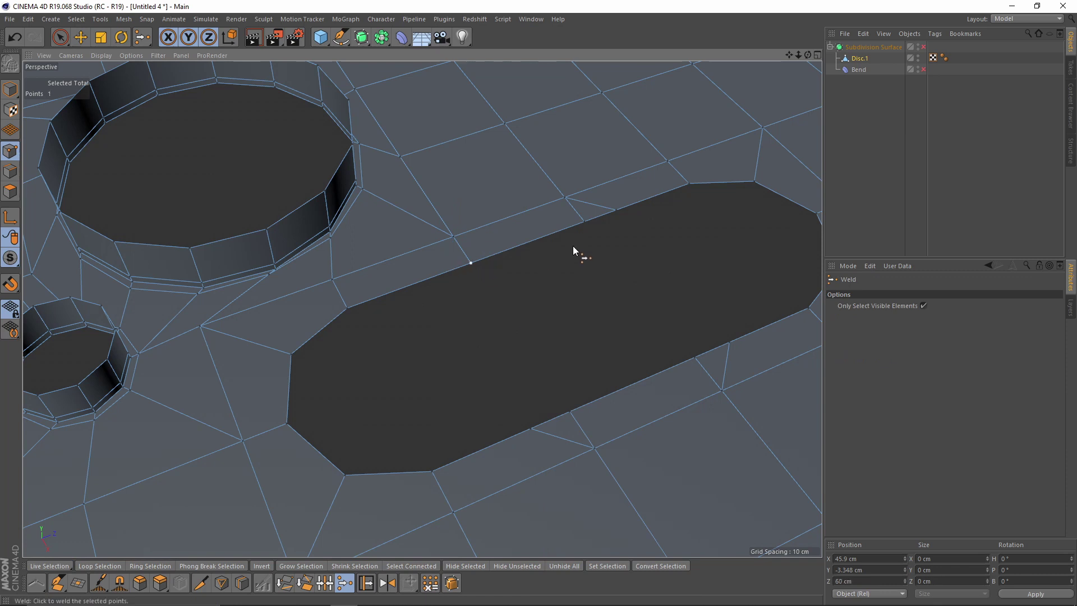
- Weld the three remaining pairs of extra points along the slot's two long edges
middle_click_drag(620, 212, 574, 227, "alt")
key("space")
left_click_drag(569, 226, 537, 237)
key("space")
left_click(536, 237)
key("space")
left_click(507, 429)
key("space")
key("space")
left_click_drag(647, 362, 672, 360)
key("space")
left_click(641, 376)
- Select the slot's border edge loop and extrude it vertically to form the slot's wall
right_click_drag(640, 373, 594, 355, "alt")
left_click_drag(594, 354, 568, 218, "alt")
left_click(10, 171)
key("e")
double_click(398, 327)
right_click_drag(571, 245, 536, 293, "alt")
left_click_drag(536, 293, 503, 140, "alt")
right_click_drag(512, 214, 519, 269, "alt")
left_click_drag(421, 308, 439, 252, "alt")
- Select the slot's rim loop on the outer surface and clone it 1.412 cm outward with Slide
right_click_drag(453, 337, 489, 345, "alt")
double_click(514, 351)
middle_click_drag(648, 361, 458, 310, "alt")
right_click(633, 349)
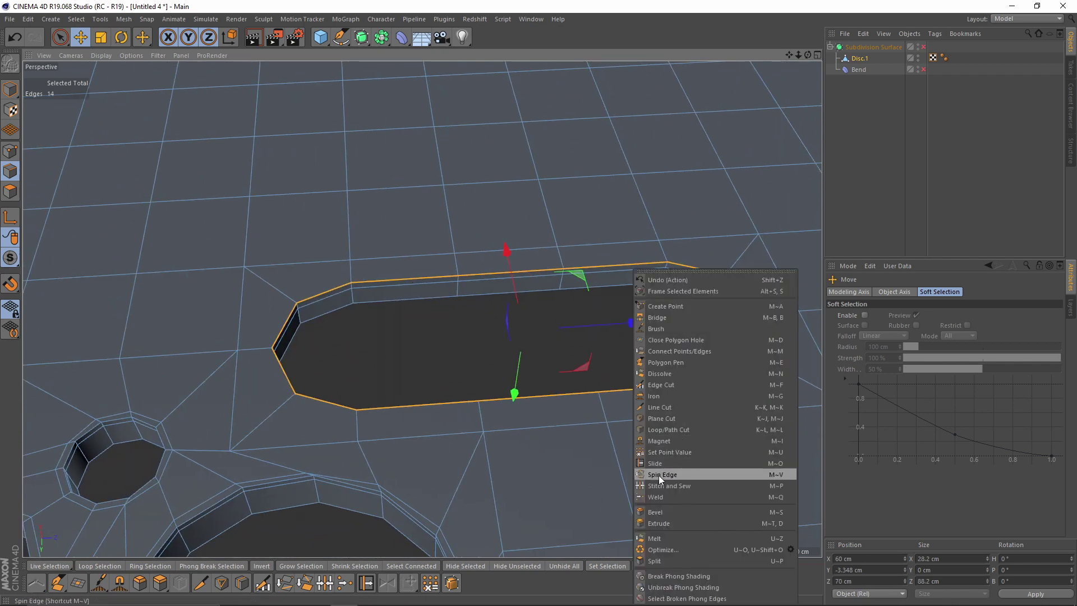
left_click(661, 509)
right_click(598, 338)
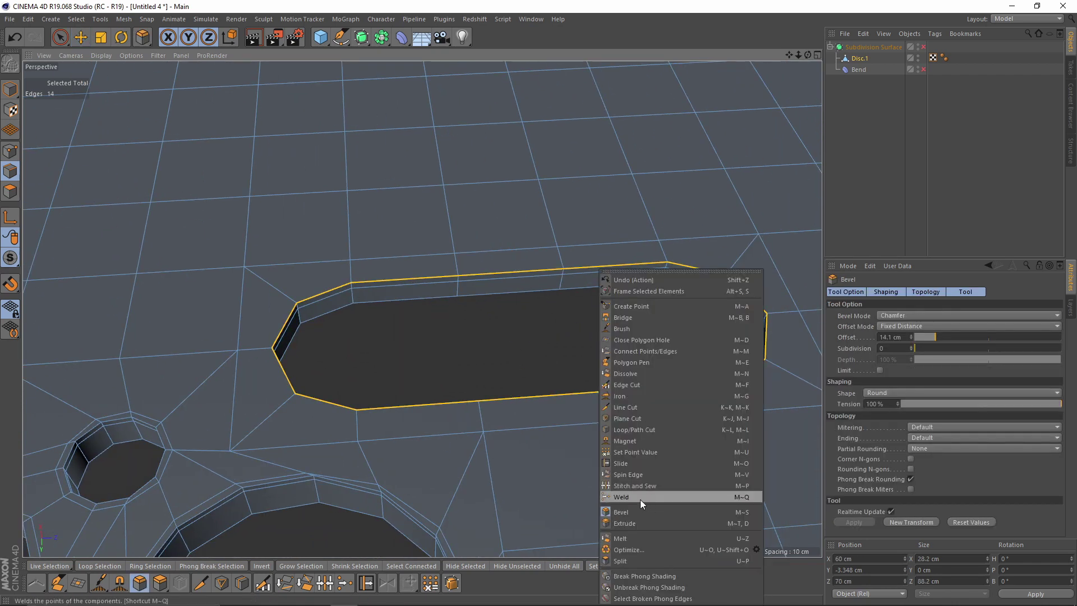
left_click(624, 463)
- Turn on Bend and the Subdivision Surface to examine the slot and round holes on the rolled tube
scroll(480, 269, "down", 1)
scroll(479, 269, "down", 5)
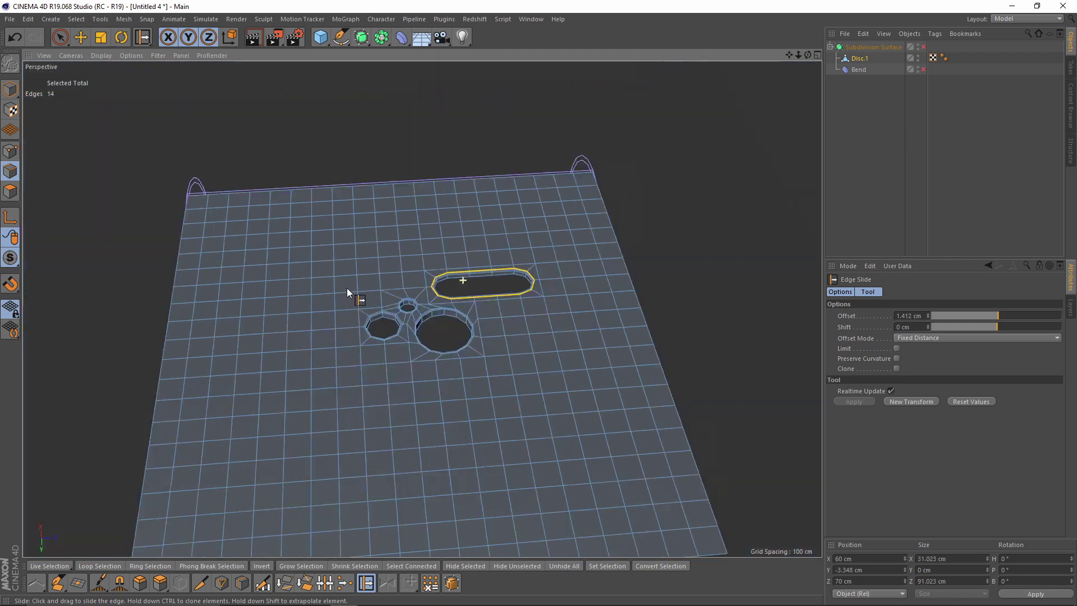
scroll(392, 300, "up", 6)
left_click(903, 78)
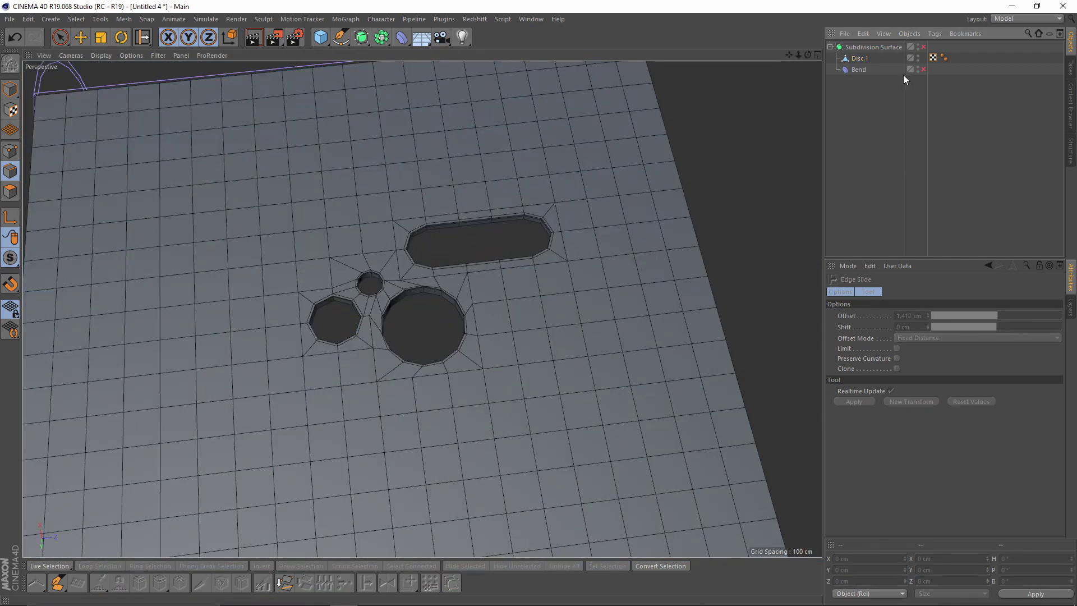
left_click(923, 69)
left_click_drag(525, 166, 589, 256, "alt")
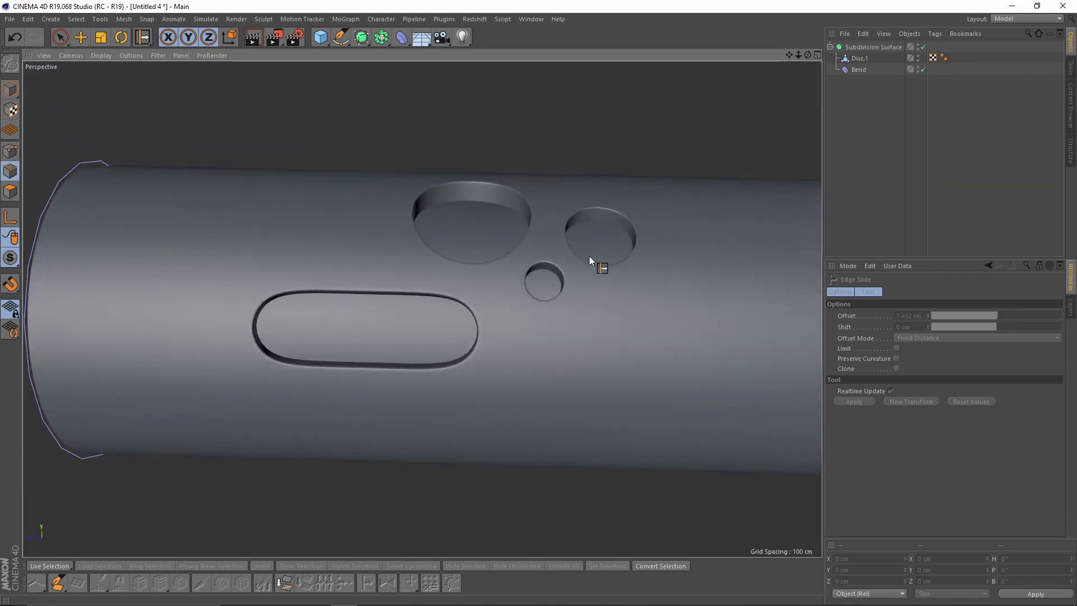
- Turn off Bend and the Subdivision Surface again and select the Disc.1 object for further editing
left_click(923, 69)
left_click(923, 47)
left_click(859, 59)
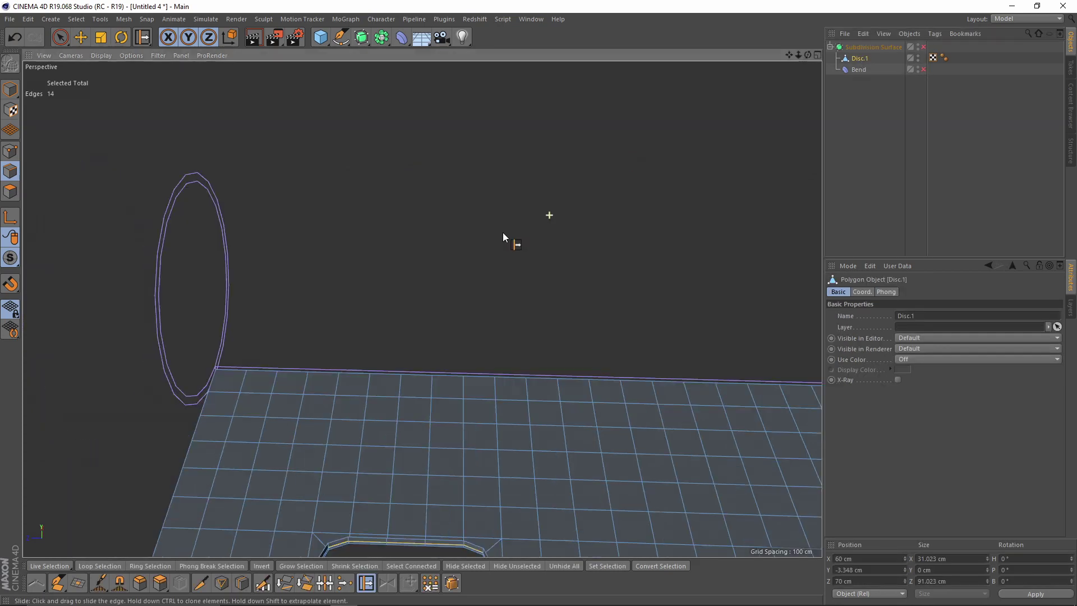
- Select a 5-by-2 block of polygons, 100 × 40 cm, beside the large round hole and delete it
scroll(503, 232, "down", 5)
scroll(440, 372, "up", 4)
left_click_drag(440, 373, 477, 360, "alt")
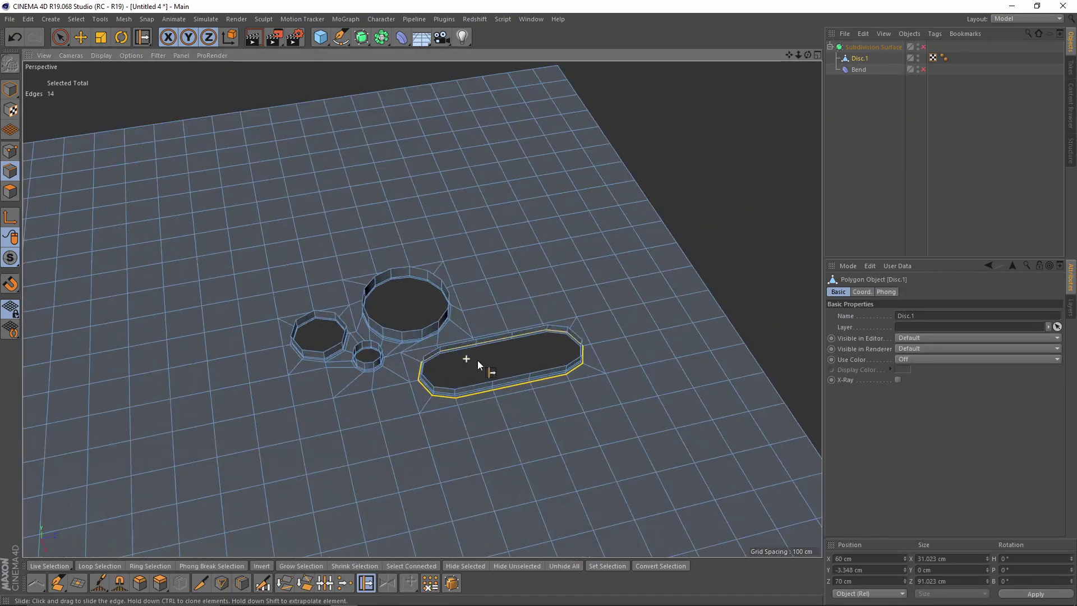
left_click(10, 191)
scroll(494, 372, "up", 5)
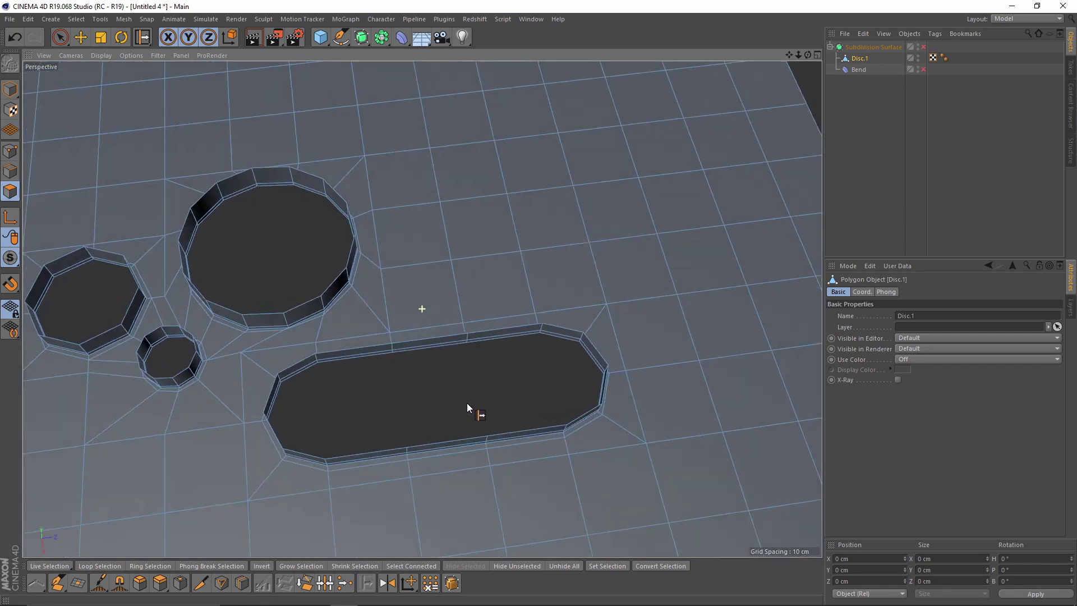
scroll(467, 403, "down", 8)
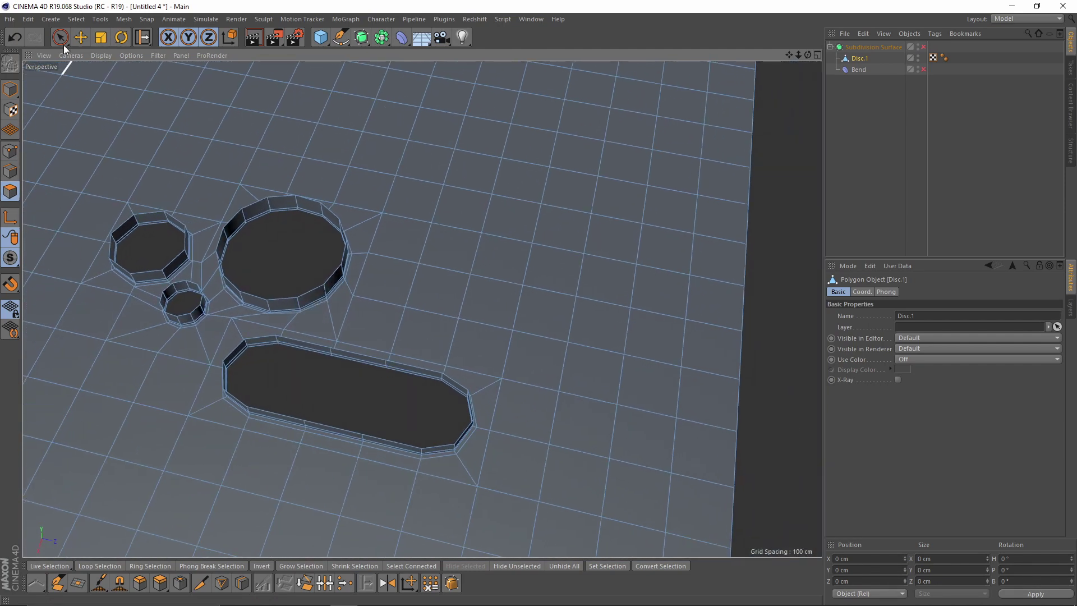
left_click(63, 44)
middle_click_drag(451, 258, 423, 315, "alt")
right_click_drag(423, 315, 391, 301, "alt")
left_click_drag(392, 300, 423, 221)
left_click_drag(432, 284, 367, 273, "alt")
right_click_drag(386, 277, 388, 275, "alt")
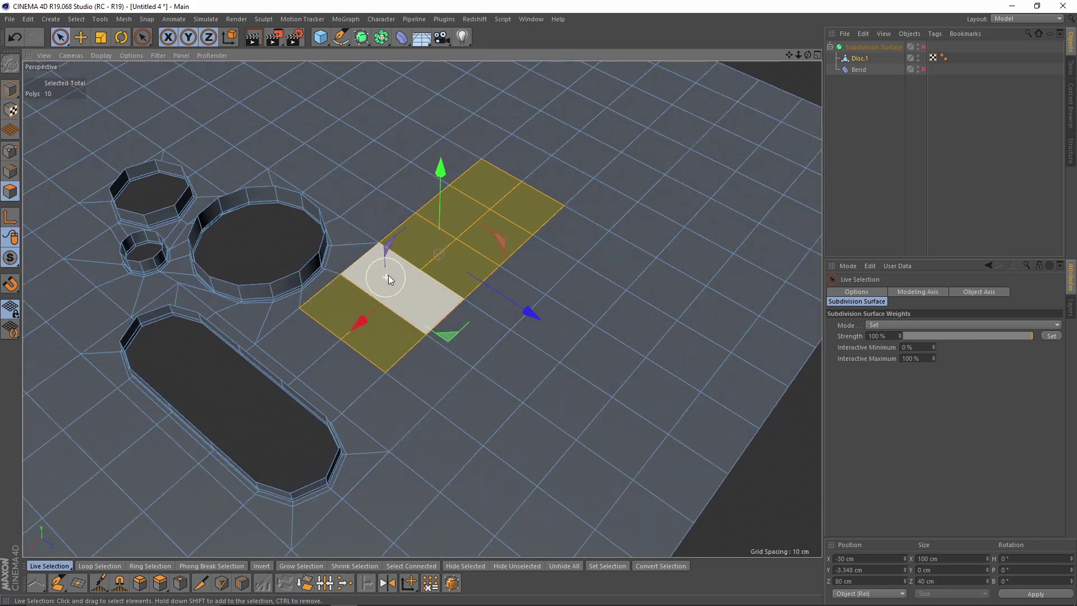
key("Delete")
left_click_drag(301, 402, 358, 399, "alt")
right_click(414, 340)
left_click(449, 5)
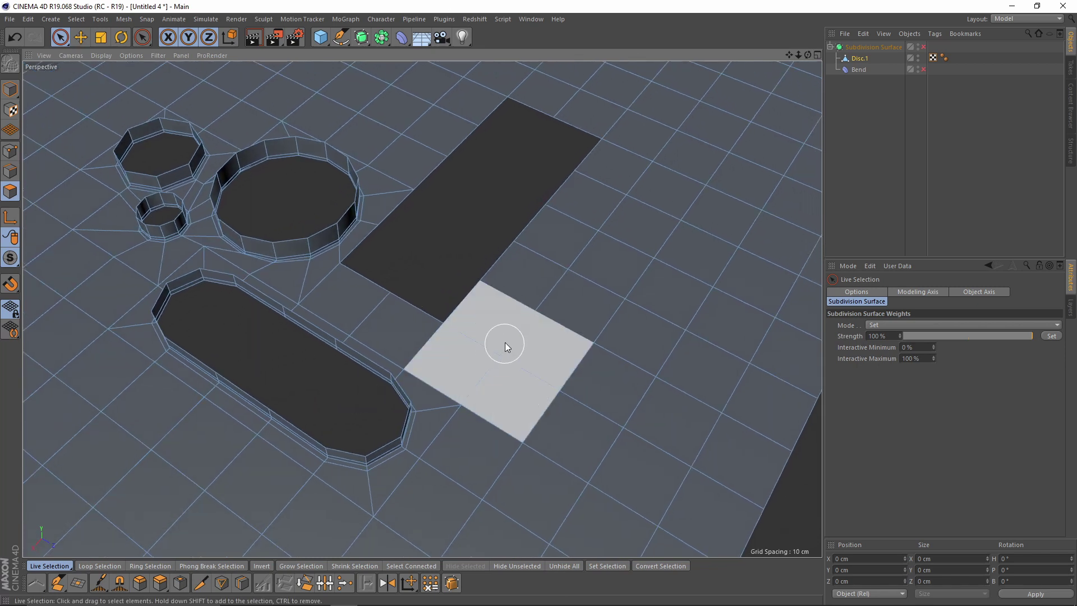
- Select the loop of 14 polygons surrounding the slot with Loop Selection
left_click(99, 566)
left_click(371, 484)
middle_click_drag(356, 472, 373, 457, "alt")
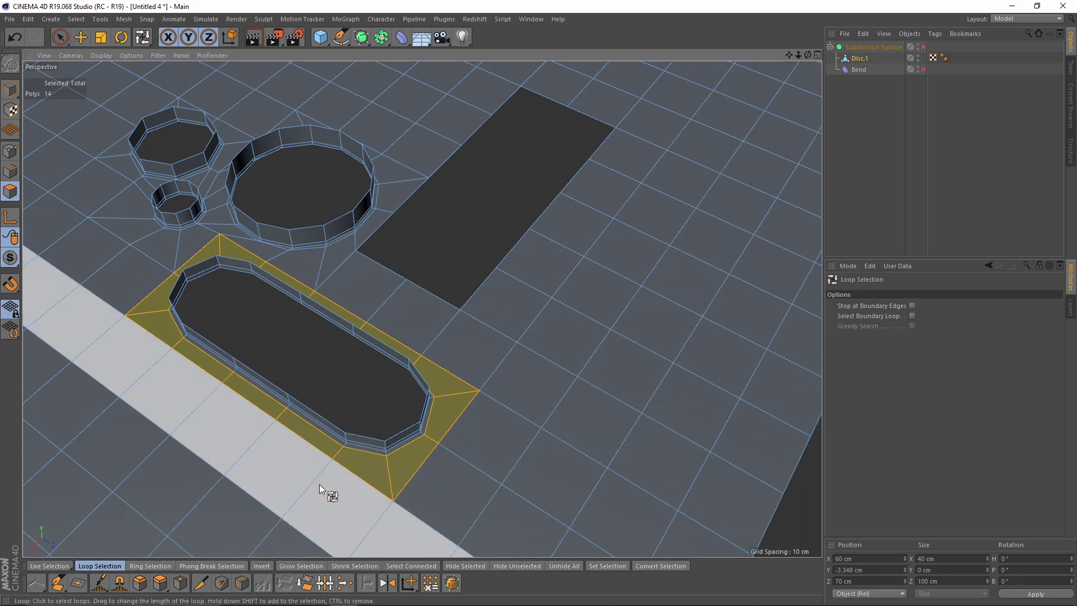
- Add the slot's rim and wall polygons inside the selected loop with Fill Selection
left_click(76, 19)
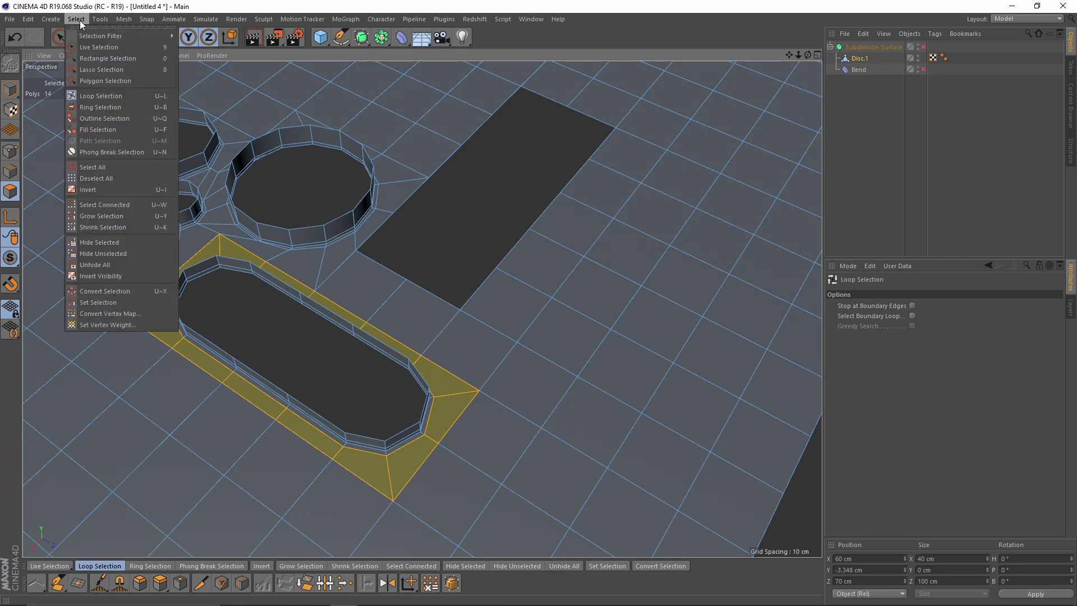
left_click(92, 129)
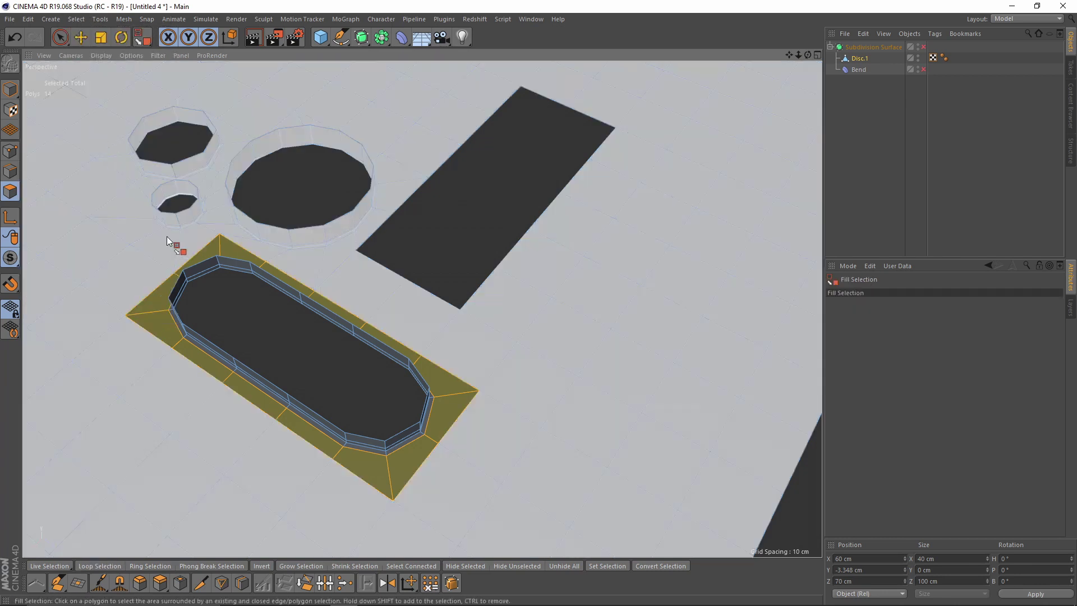
middle_click_drag(264, 332, 264, 304, "alt")
left_click_drag(263, 304, 264, 270, "alt")
middle_click_drag(394, 425, 381, 369, "alt")
right_click_drag(381, 369, 369, 341, "alt")
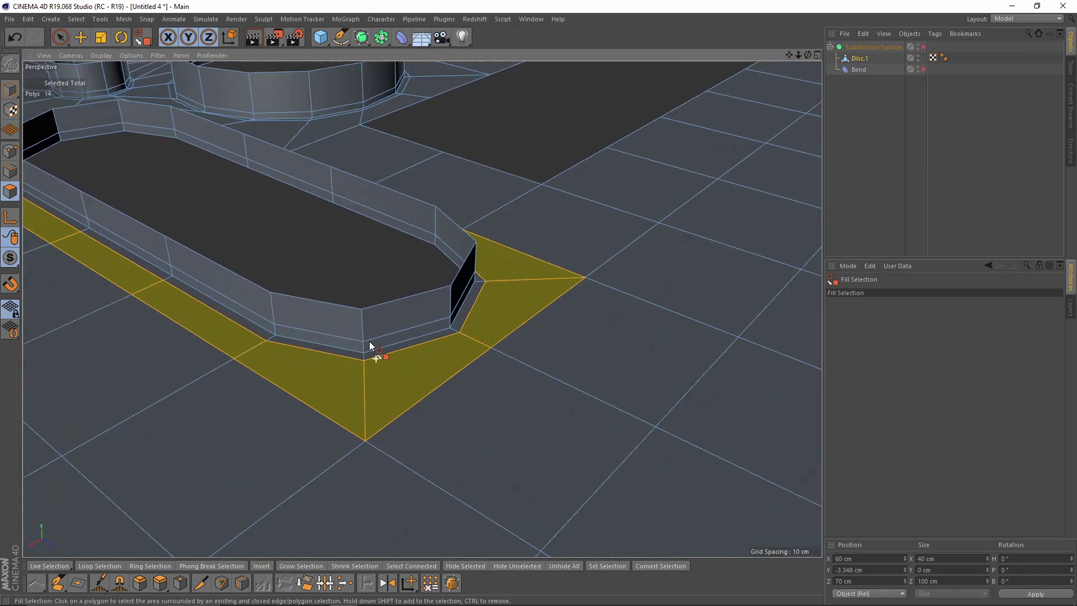
left_click(377, 339, "shift")
right_click_drag(489, 340, 395, 352, "alt")
left_click_drag(364, 359, 336, 392, "alt")
middle_click_drag(336, 392, 318, 381, "alt")
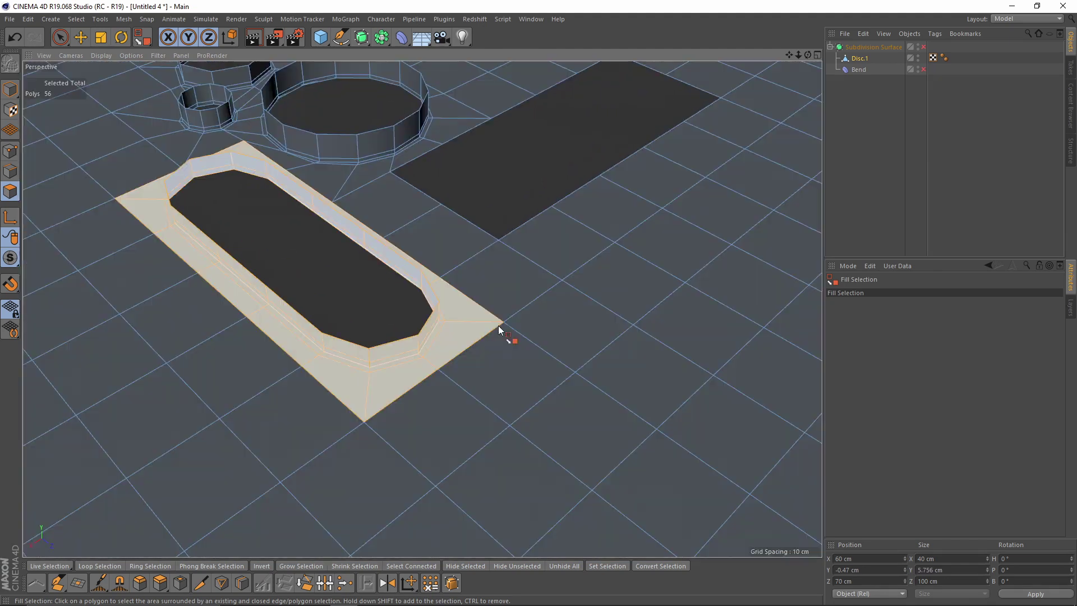
- Split the selected slot polygons into a separate object and make it active in Model mode
right_click(498, 325)
left_click(533, 537)
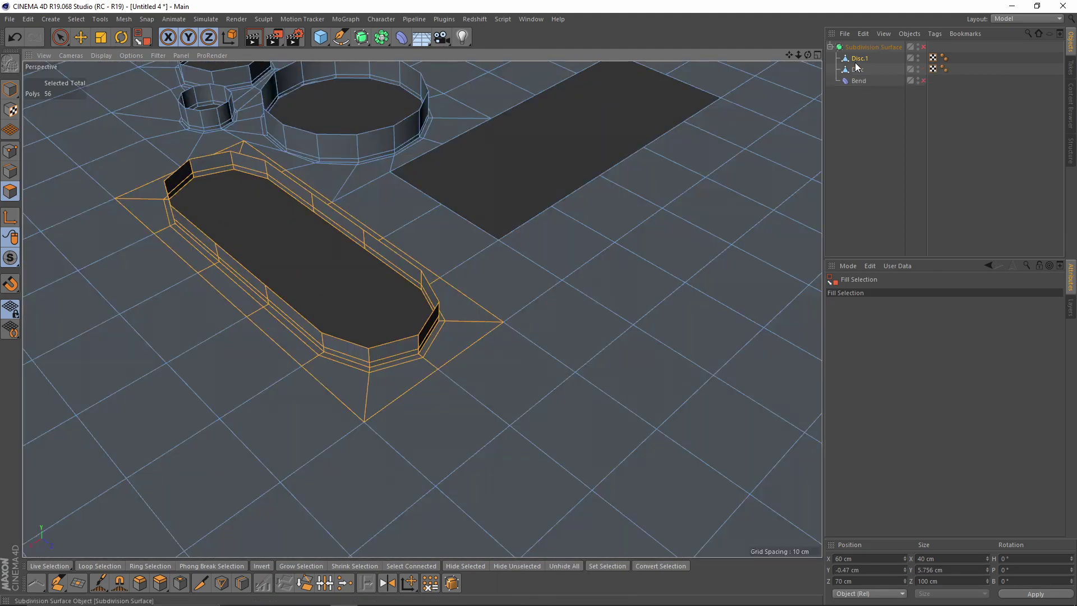
left_click(10, 90)
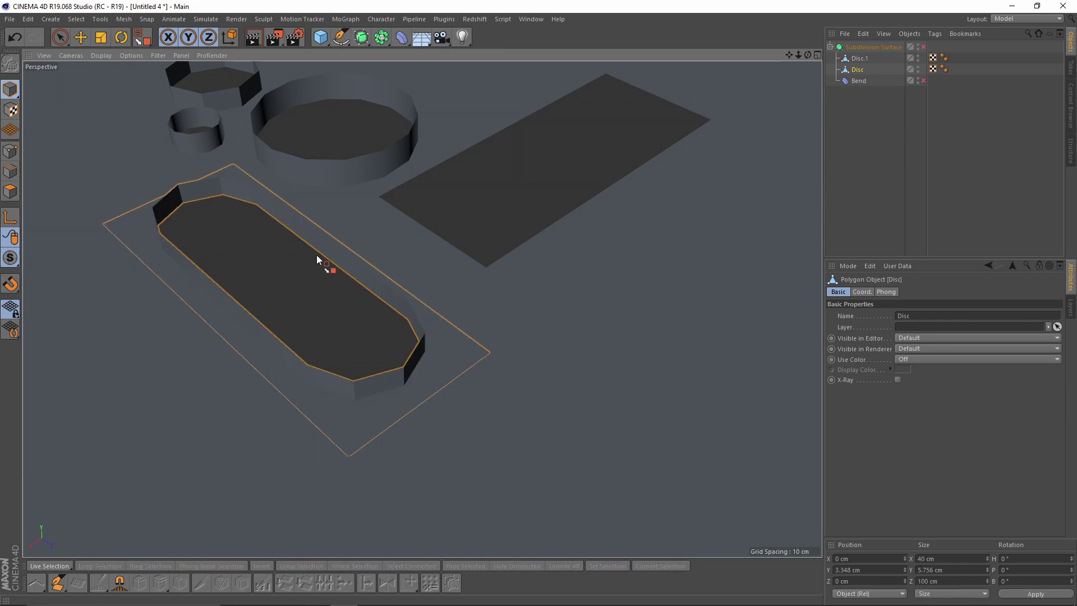
- Rotate the split slot piece 90° around its vertical axis
key("e")
middle_click_drag(394, 201, 423, 237, "alt")
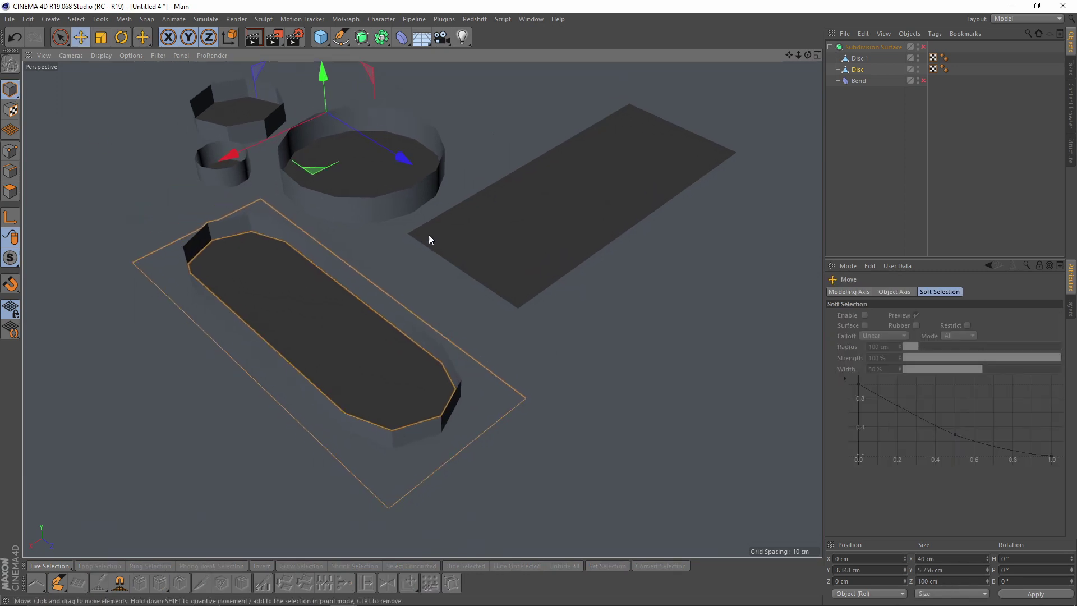
key("r")
left_click_drag(372, 175, 416, 119)
key("e")
middle_click_drag(584, 171, 462, 292, "alt")
- Move the slot piece's axis to the center of all its points with Axis Center
left_click(124, 19)
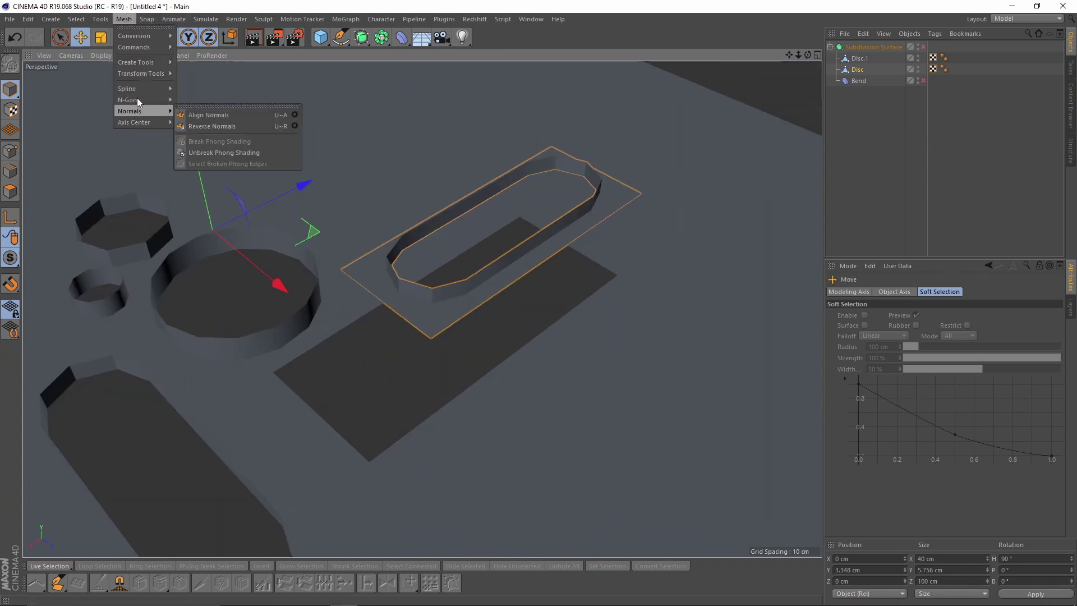
mouse_move(135, 123)
left_click(226, 127)
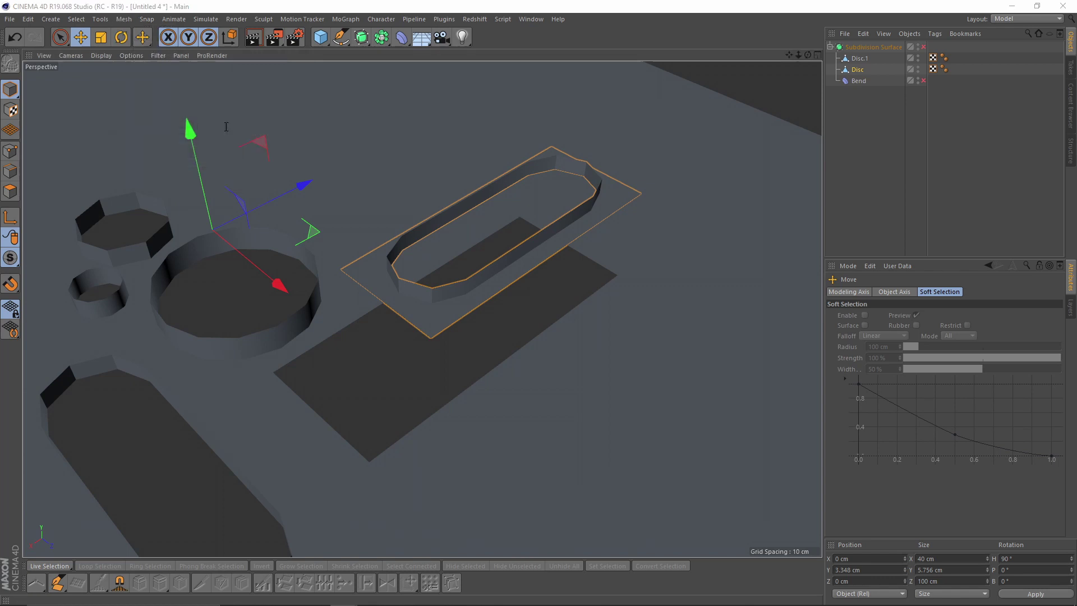
left_click(206, 197)
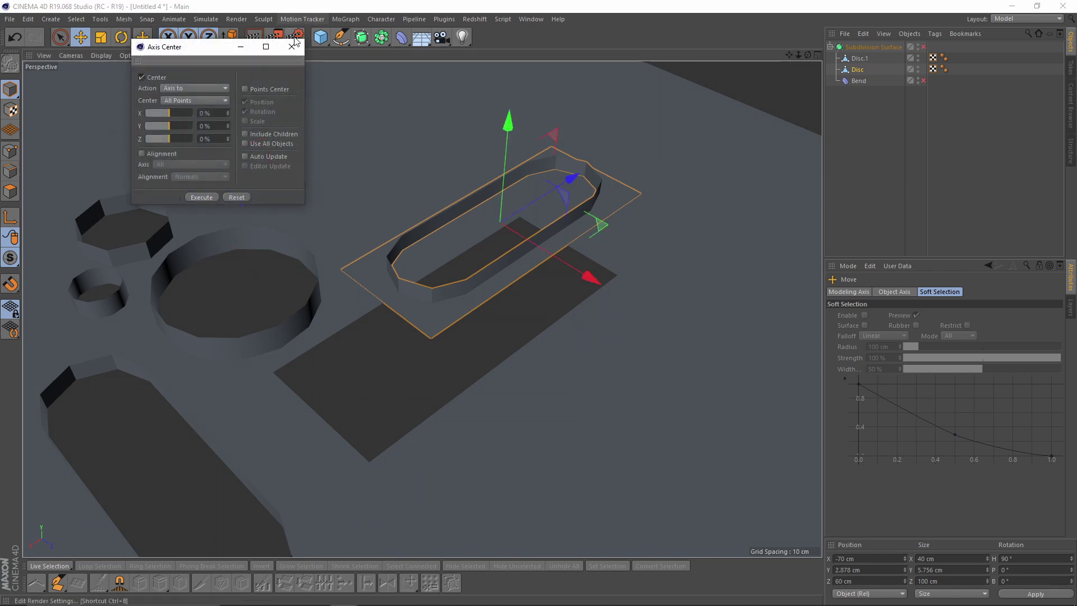
left_click(291, 46)
- Move the rotated slot piece into the rectangular opening, aligning its borders with the surrounding mesh
left_click_drag(563, 185, 461, 277)
left_click_drag(491, 335, 525, 392)
middle_click(634, 222)
middle_click(634, 221)
middle_click_drag(462, 148, 524, 362, "alt")
right_click_drag(377, 240, 317, 261, "alt")
middle_click_drag(300, 270, 511, 174, "alt")
right_click_drag(511, 174, 493, 163, "alt")
left_click_drag(493, 163, 494, 158)
left_click_drag(407, 257, 393, 258)
scroll(404, 257, "down", 3)
middle_click_drag(419, 254, 347, 256, "alt")
middle_click(350, 245)
middle_click(343, 216)
- Switch the display to Gouraud Shading (Lines) and check how the slot piece fits the opening
left_click_drag(471, 258, 513, 209, "alt")
right_click_drag(513, 208, 486, 268, "alt")
key("n")
key("b")
middle_click_drag(489, 301, 521, 255, "alt")
left_click_drag(521, 255, 577, 275, "alt")
- Select the Disc and Disc.1 objects and merge them with Connect Objects + Delete
left_click_drag(858, 60, 746, 133, "shift")
mouse_move(679, 179)
left_mouse_down("alt")
mouse_move(657, 194)
mouse_move(672, 196)
left_mouse_up("alt")
right_click(850, 65)
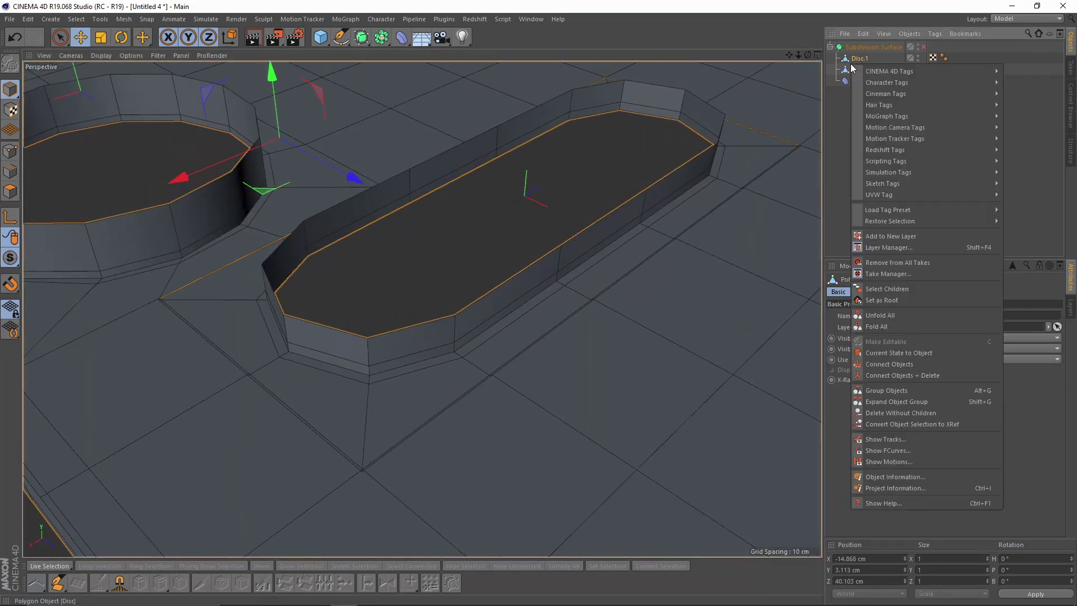
left_click(906, 375)
left_click_drag(705, 314, 412, 291, "alt")
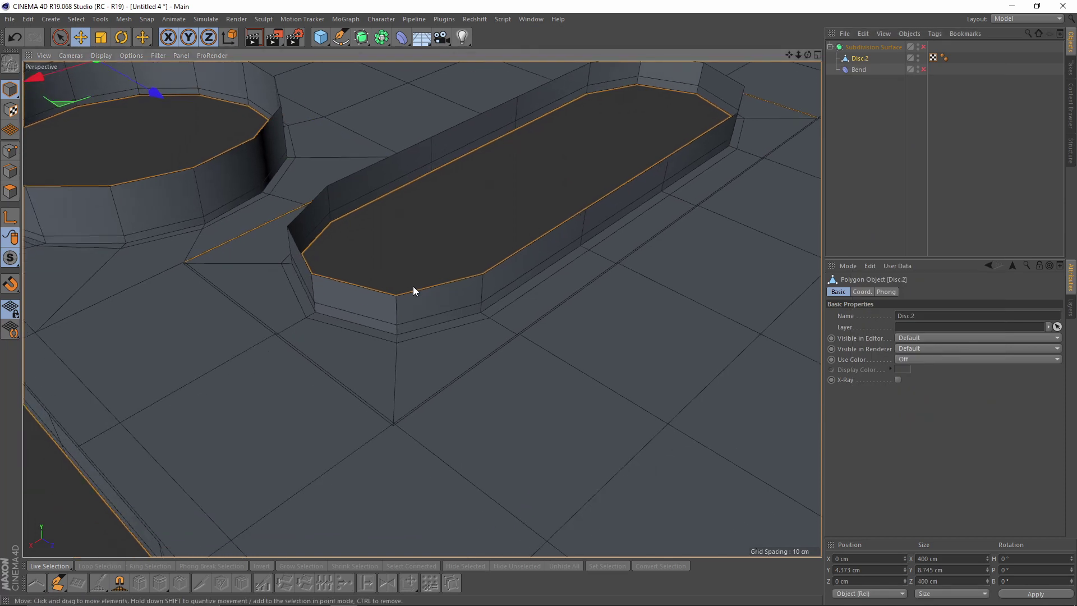
- Select all polygons of the inserted slot piece and hide the unselected rest of the mesh
left_click(9, 150)
left_click(10, 167)
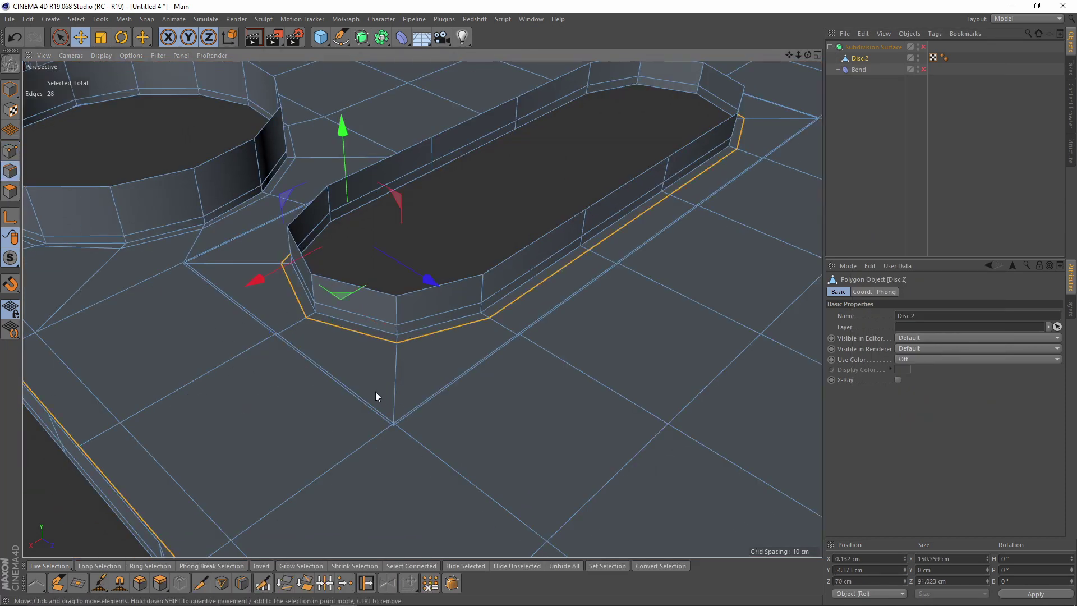
left_click(349, 377)
left_click(10, 191)
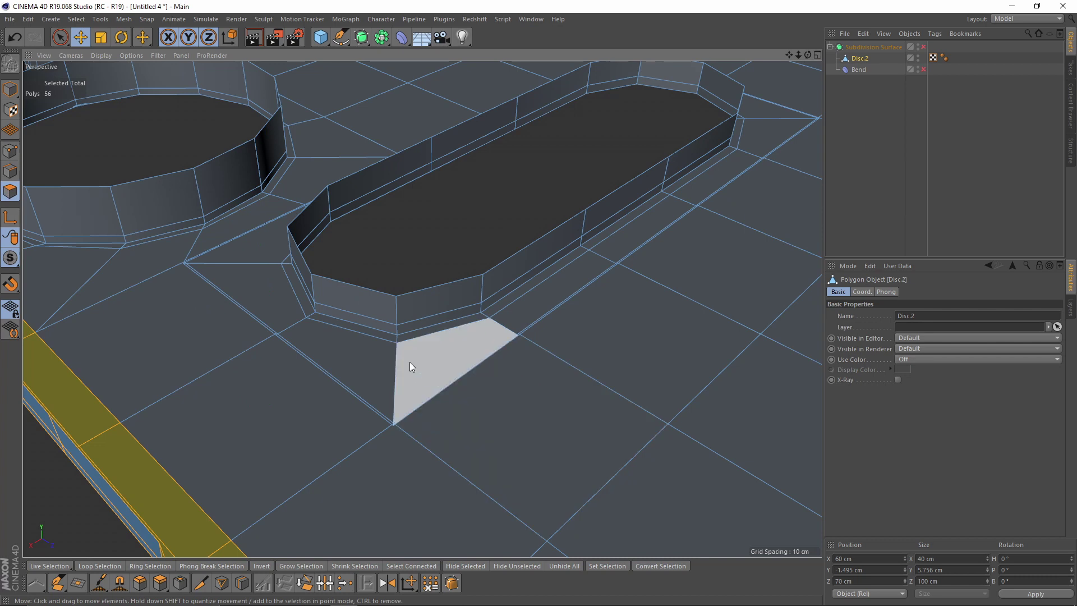
left_click_drag(409, 362, 442, 379, "alt")
double_click(415, 379)
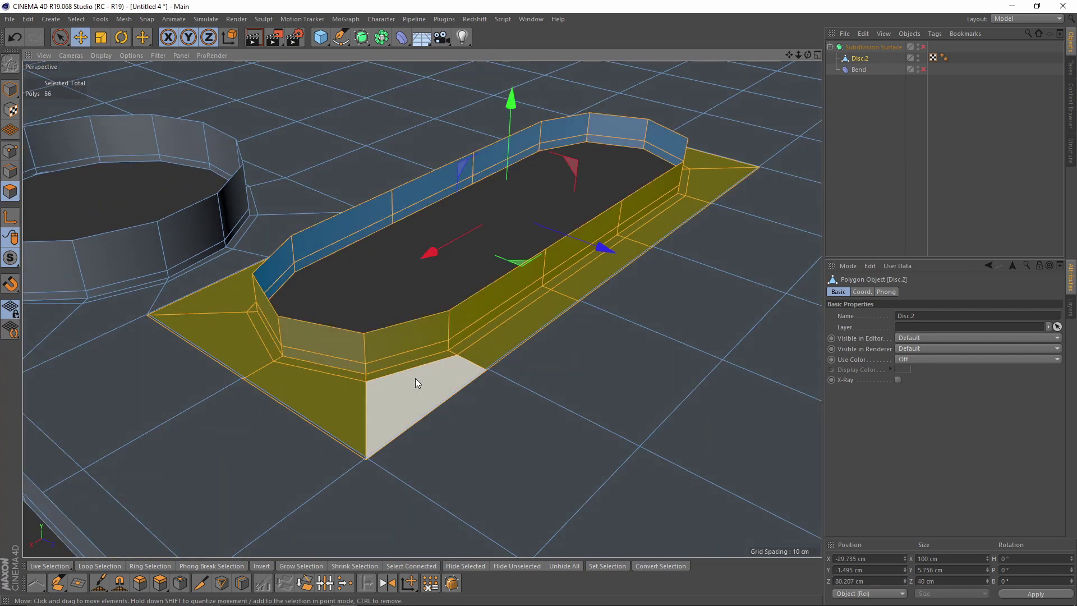
mouse_move(523, 298)
left_mouse_down("alt")
mouse_move(497, 287)
mouse_move(443, 309)
mouse_move(542, 305)
left_mouse_up("alt")
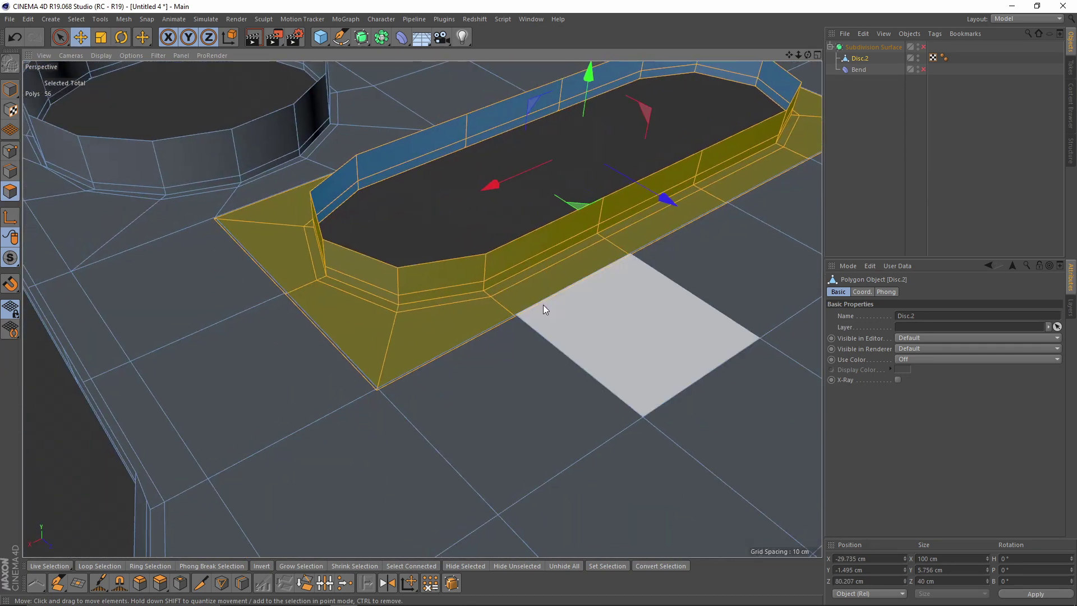
left_click(522, 567)
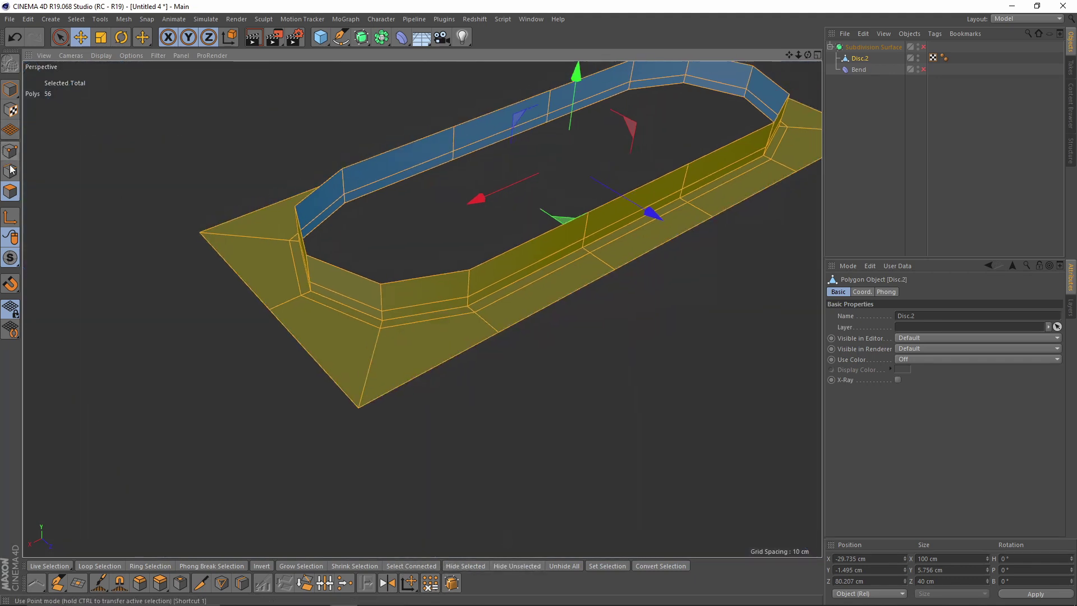
- Select the outer border edge loop of the isolated slot piece
left_click(10, 170)
double_click(443, 361)
left_click_drag(443, 361, 304, 377, "alt")
left_click_drag(411, 407, 402, 375, "alt")
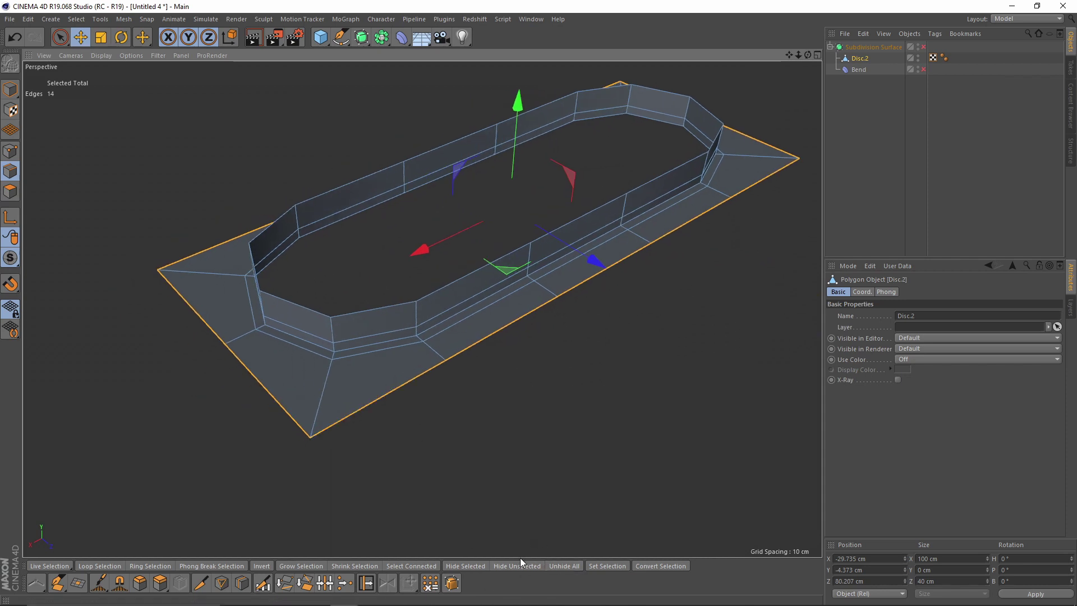
- Unhide the whole mesh and hide the selected slot piece to expose the rectangular opening
left_click(10, 192)
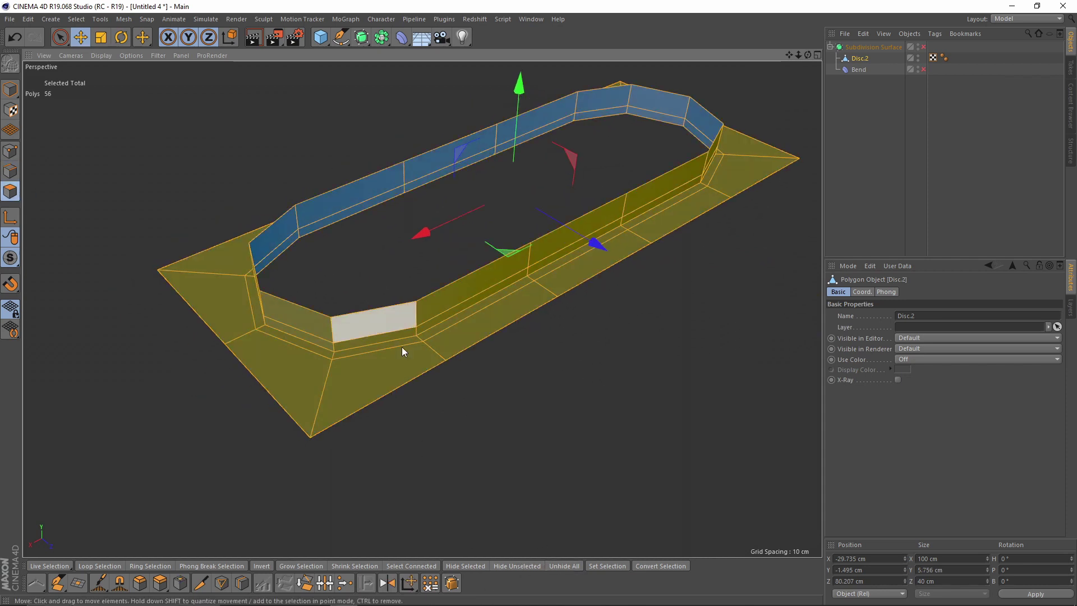
left_click(553, 565)
middle_click_drag(431, 387, 448, 346, "alt")
left_click_drag(442, 341, 385, 344, "alt")
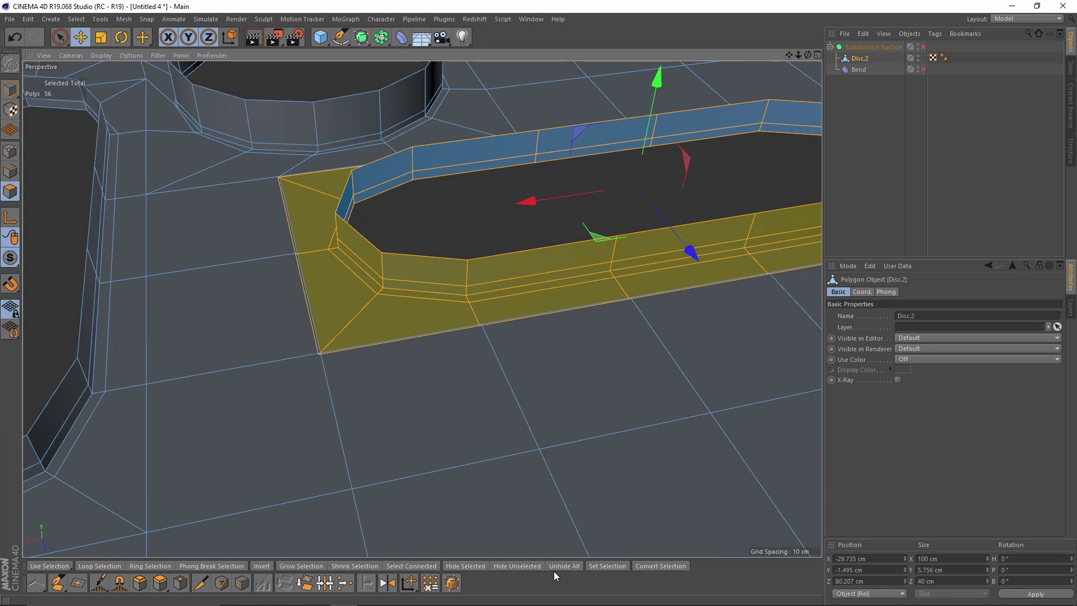
middle_click_drag(503, 479, 503, 403, "alt")
left_click_drag(490, 430, 555, 446, "alt")
left_click(472, 567)
middle_click_drag(397, 320, 456, 328, "alt")
left_click_drag(456, 328, 370, 302, "alt")
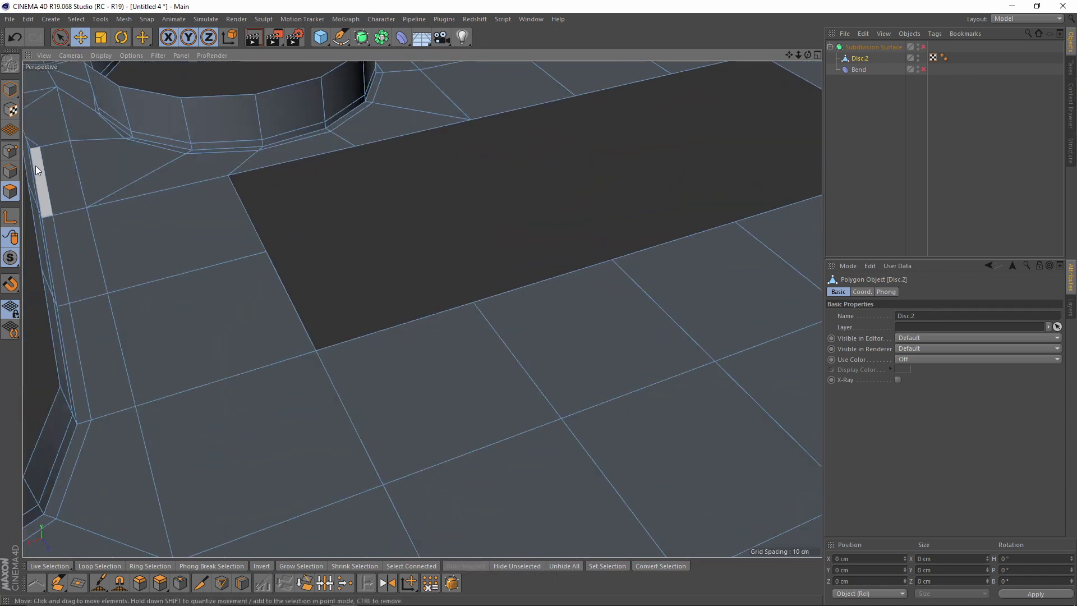
- Add all border edges of the rectangular opening to the edge selection
left_click(11, 171)
double_click(245, 217, "shift")
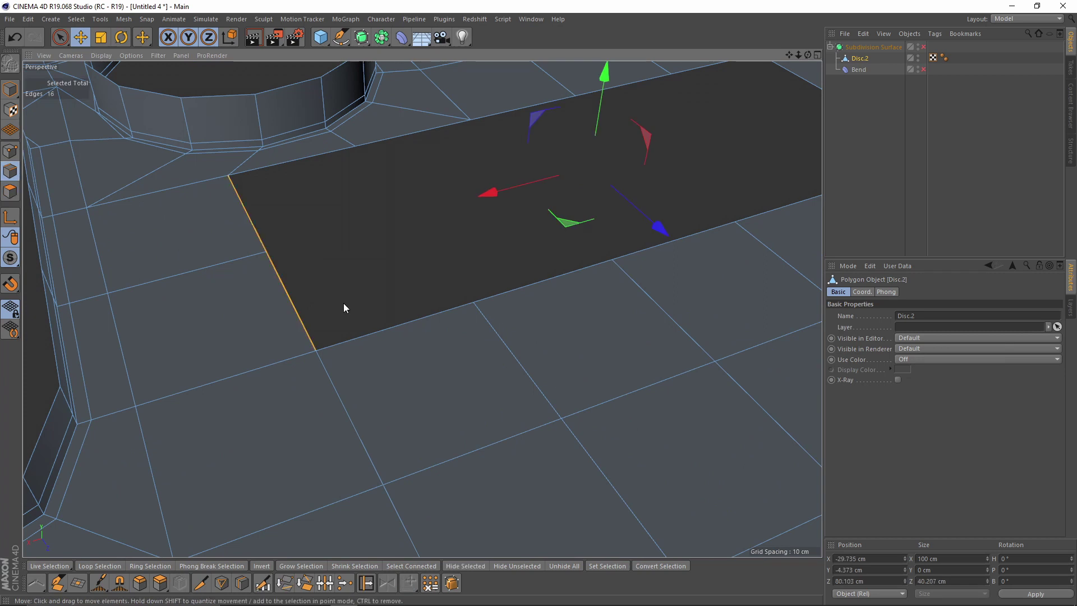
double_click(370, 144, "shift")
middle_click_drag(483, 166, 370, 231, "alt")
double_click(558, 136, "shift")
double_click(739, 156, "shift")
double_click(663, 274, "shift")
- Unhide the slot piece and return to the combined selection of 28 border edges
scroll(525, 360, "down", 3)
left_click_drag(524, 361, 588, 364, "alt")
left_click(10, 191)
left_click(558, 567)
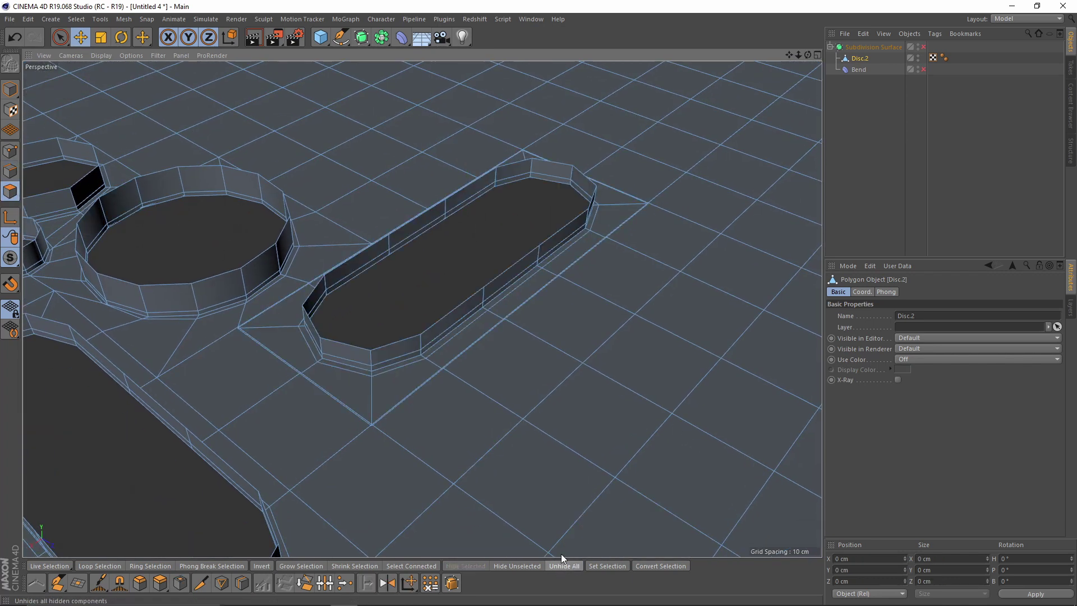
left_click(10, 171)
scroll(419, 353, "up", 3)
scroll(419, 352, "up", 5)
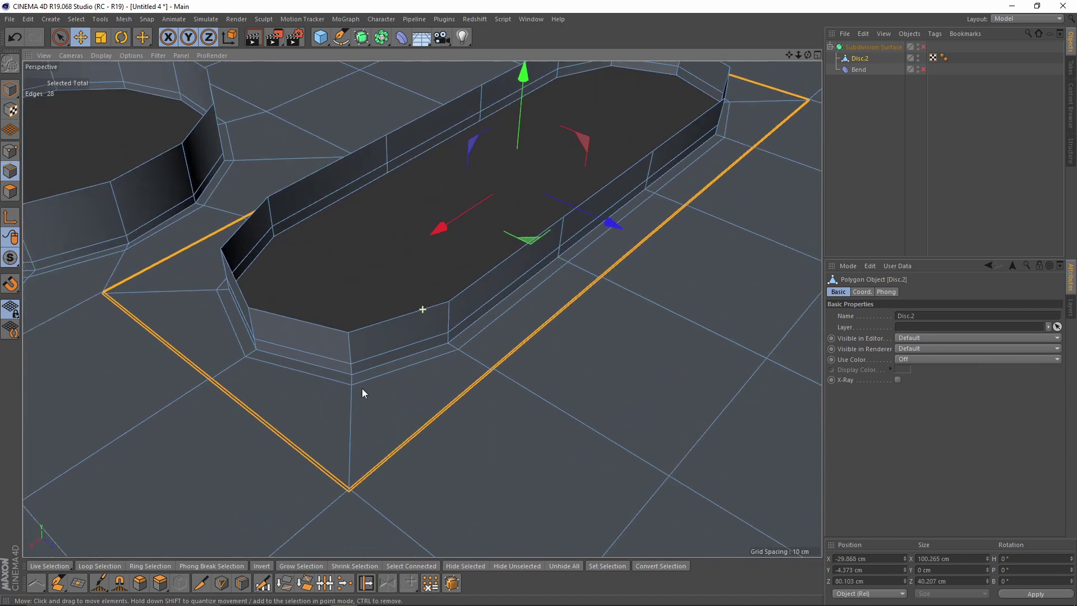
- Join the slot piece's border to the opening's border with Stitch and Sew
right_click(537, 405)
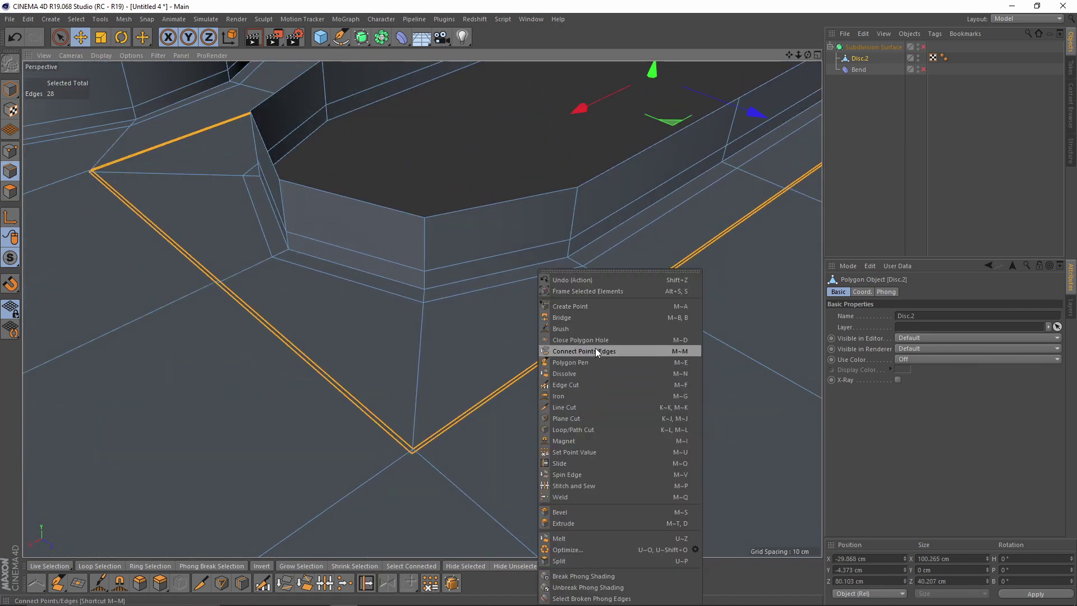
left_click(587, 485)
scroll(403, 439, "up", 2)
left_click_drag(403, 437, 402, 447)
scroll(510, 370, "down", 10)
middle_click_drag(510, 348, 424, 396, "alt")
left_click_drag(424, 396, 467, 187, "alt")
- Turn on Bend and the Subdivision Surface and frame Disc.2 to view the rolled tube
left_click(923, 70)
left_click(921, 77)
left_click(922, 47)
scroll(374, 251, "down", 6)
left_click_drag(374, 251, 432, 191, "alt")
scroll(371, 270, "down", 5)
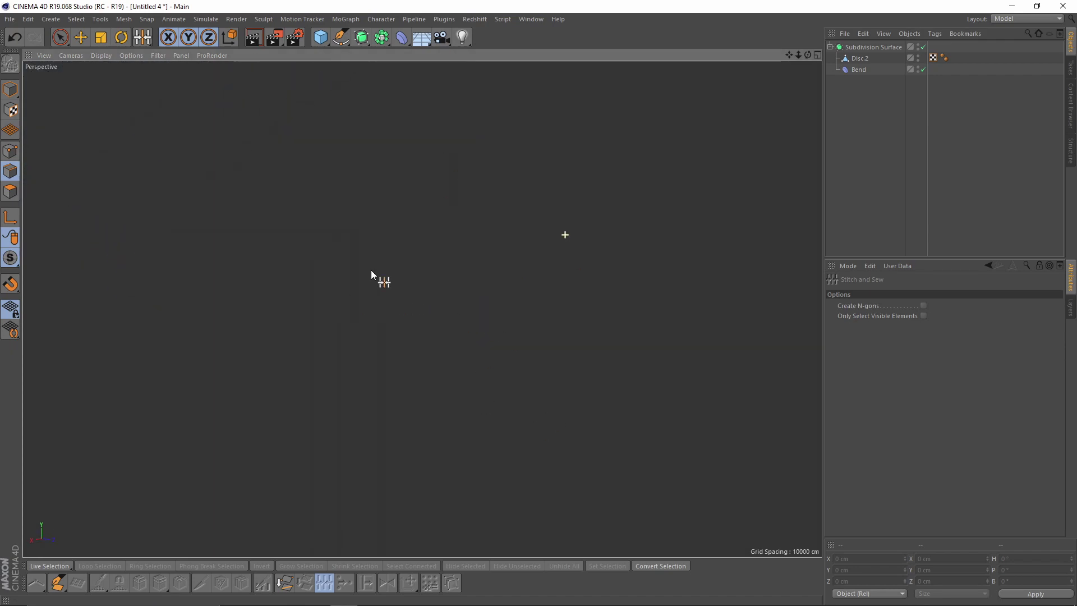
left_click(858, 59)
key("s")
left_click_drag(469, 230, 478, 140, "alt")
- Deselect everything, switch to Gouraud Shading and examine both slots and the round holes on the tube
left_click(836, 185)
left_click_drag(551, 222, 491, 167, "alt")
middle_click_drag(491, 167, 476, 295, "alt")
left_click_drag(468, 296, 745, 283, "alt")
right_click_drag(576, 316, 497, 346, "alt")
mouse_move(452, 314)
left_mouse_down("alt")
mouse_move(471, 303)
mouse_move(403, 383)
mouse_move(468, 308)
mouse_move(372, 336)
mouse_move(389, 352)
left_mouse_up("alt")
scroll(476, 298, "up", 4)
key("n")
key("a")
scroll(503, 305, "up", 4)
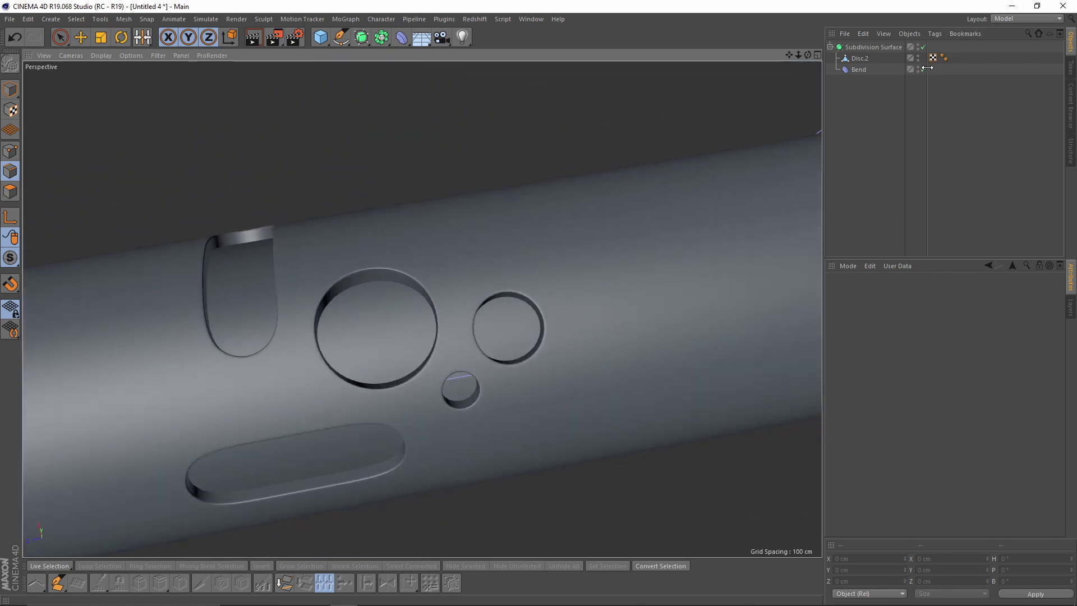
- Turn off the Subdivision Surface and Bend and select the Disc.2 object for further editing
left_click(923, 48)
left_click(922, 70)
left_click(860, 58)
scroll(413, 281, "down", 5)
left_click_drag(385, 284, 447, 355, "alt")
scroll(463, 355, "up", 4)
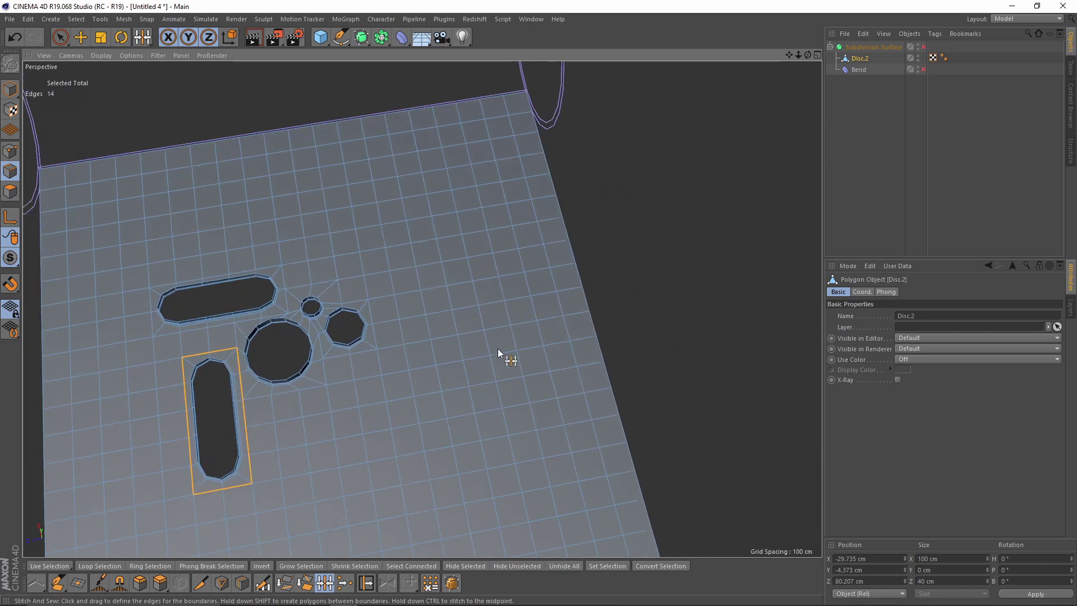
- Select a six-by-six block of 36 polygons on the flat plane beside the smaller round holes
left_click(62, 37)
scroll(413, 485, "up", 1)
left_click(10, 191)
mouse_move(392, 376)
left_mouse_down()
mouse_move(381, 367)
mouse_move(422, 412)
mouse_move(441, 394)
left_mouse_up()
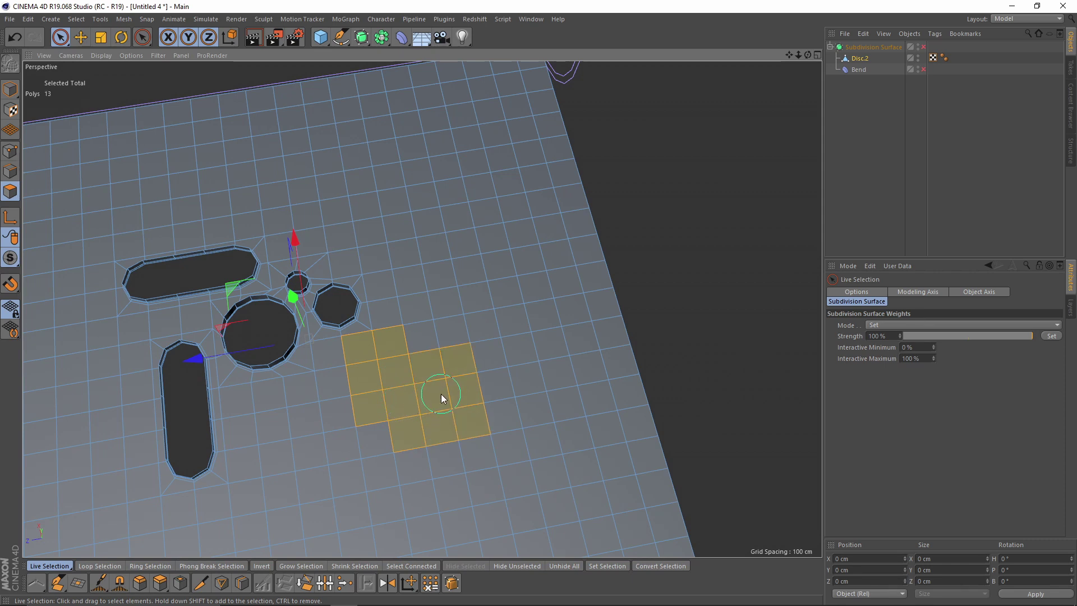
middle_click_drag(437, 375, 419, 358, "alt")
mouse_move(376, 410)
left_mouse_down("shift")
mouse_move(415, 346)
mouse_move(475, 379)
mouse_move(392, 436)
mouse_move(405, 461)
mouse_move(509, 402)
mouse_move(498, 325)
mouse_move(561, 379)
left_mouse_up("shift")
right_click_drag(582, 396, 469, 418, "alt")
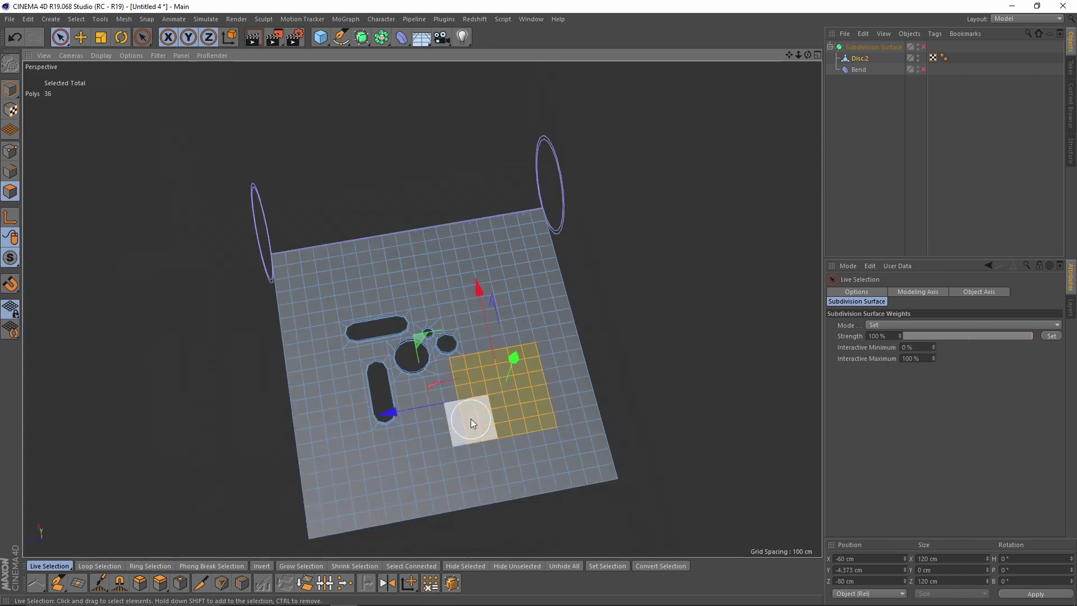
middle_click_drag(470, 418, 497, 368, "alt")
right_click_drag(497, 368, 596, 315, "alt")
left_click_drag(596, 315, 543, 304, "alt")
right_click_drag(543, 303, 609, 311, "alt")
middle_click_drag(608, 312, 512, 321, "alt")
left_click_drag(512, 322, 561, 314, "alt")
left_click_drag(545, 359, 507, 360, "alt")
middle_click_drag(508, 360, 480, 401, "alt")
left_click_drag(481, 401, 469, 365, "alt")
middle_click_drag(467, 361, 555, 320, "alt")
right_click_drag(555, 320, 496, 315, "alt")
left_click_drag(496, 315, 509, 268, "alt")
right_click_drag(509, 268, 520, 262, "alt")
middle_click_drag(520, 262, 506, 279, "alt")
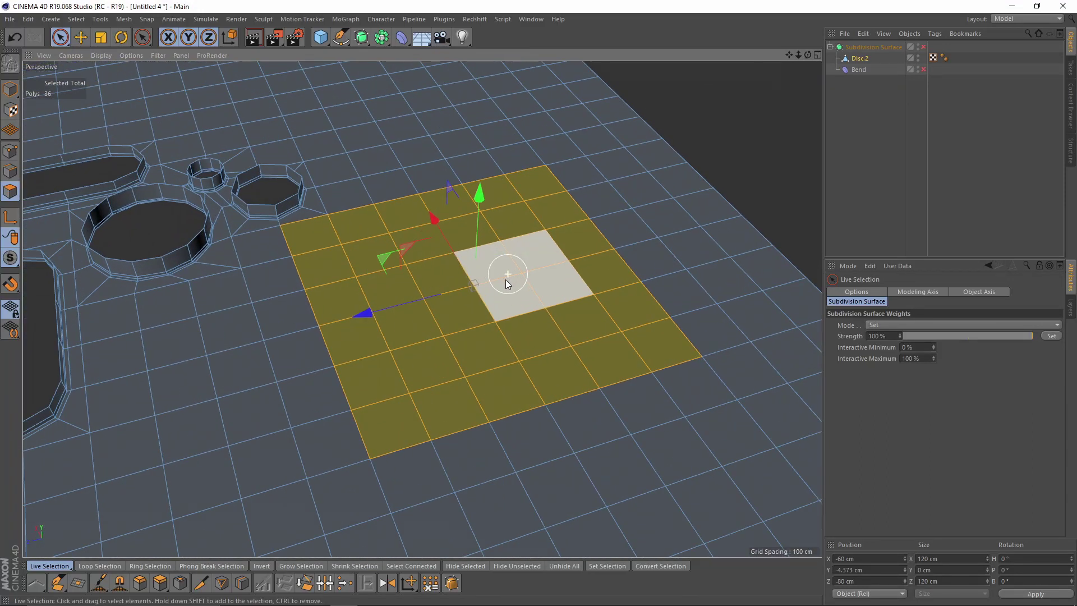
- Inset the selected polygon block with Extrude Inner and collapse its inner polygons to a single centre point
right_click(617, 308)
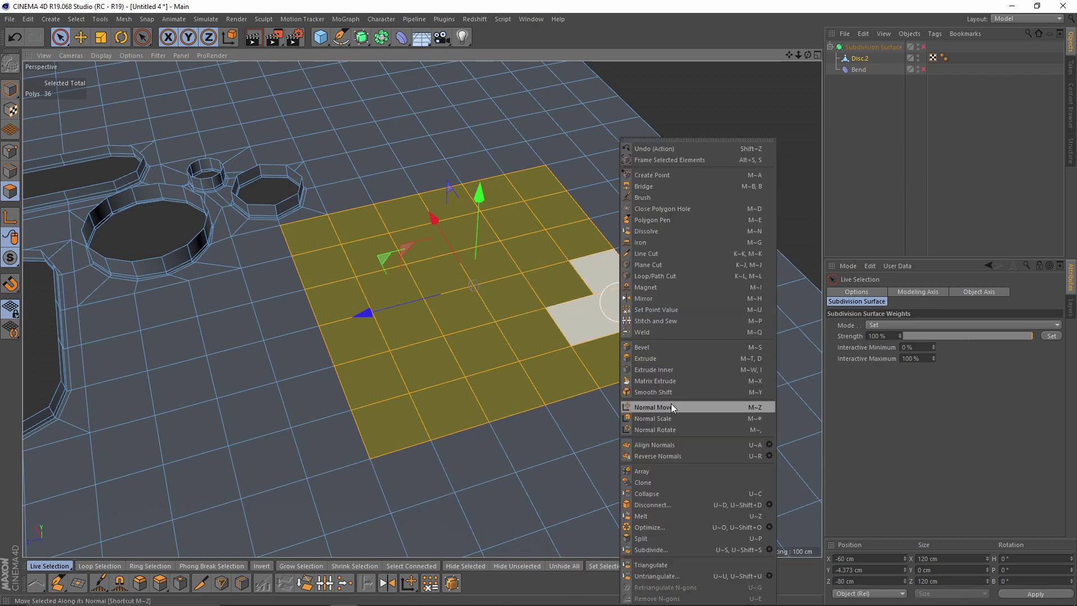
left_click(668, 368)
left_click_drag(668, 367, 651, 375)
right_click(650, 375)
left_click(684, 491)
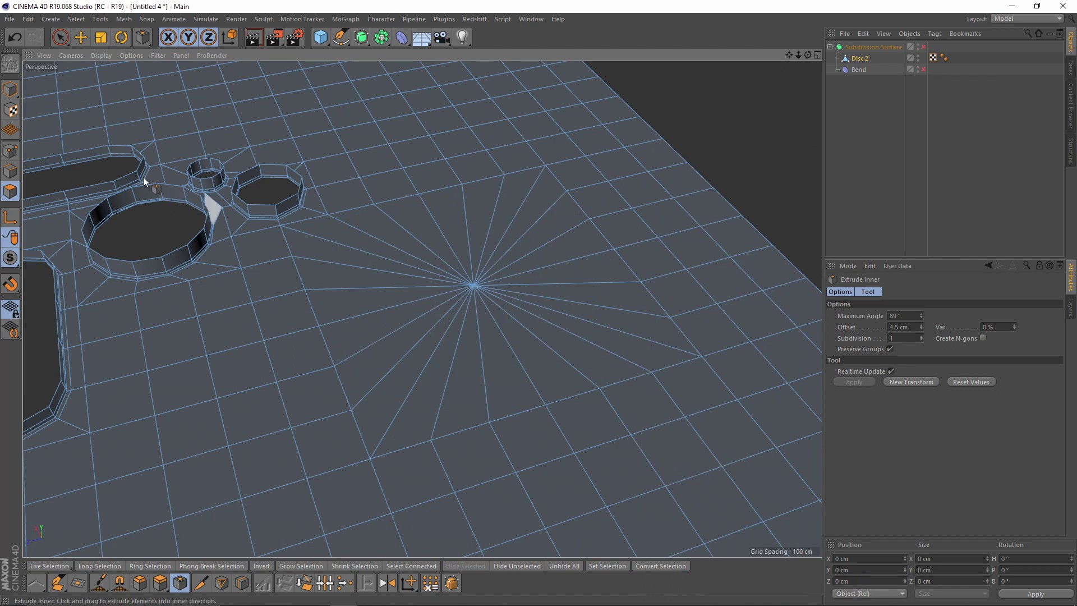
- Bevel the collapsed centre point with an offset of about 43.8 cm to form a large circular polygon
left_click(10, 150)
right_click(586, 368)
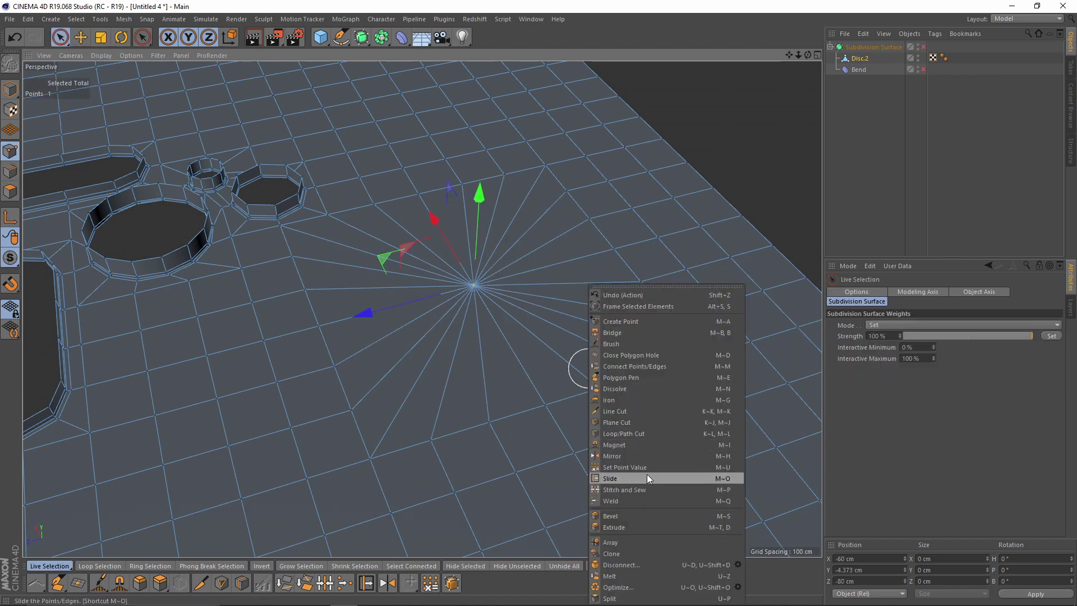
left_click(622, 516)
right_click(586, 435)
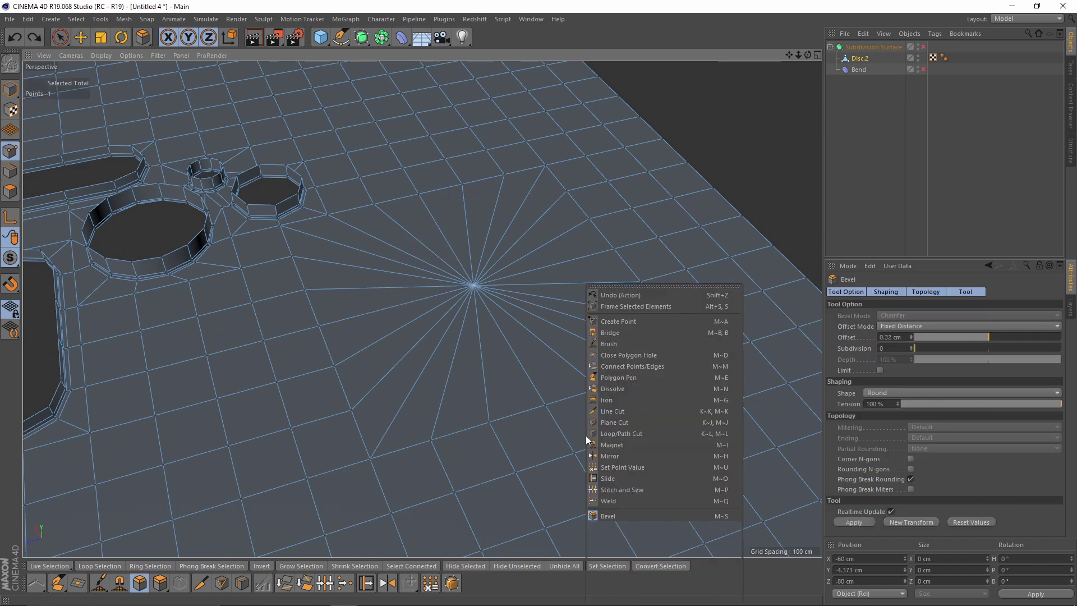
left_click(625, 518)
left_click_drag(480, 362, 448, 386)
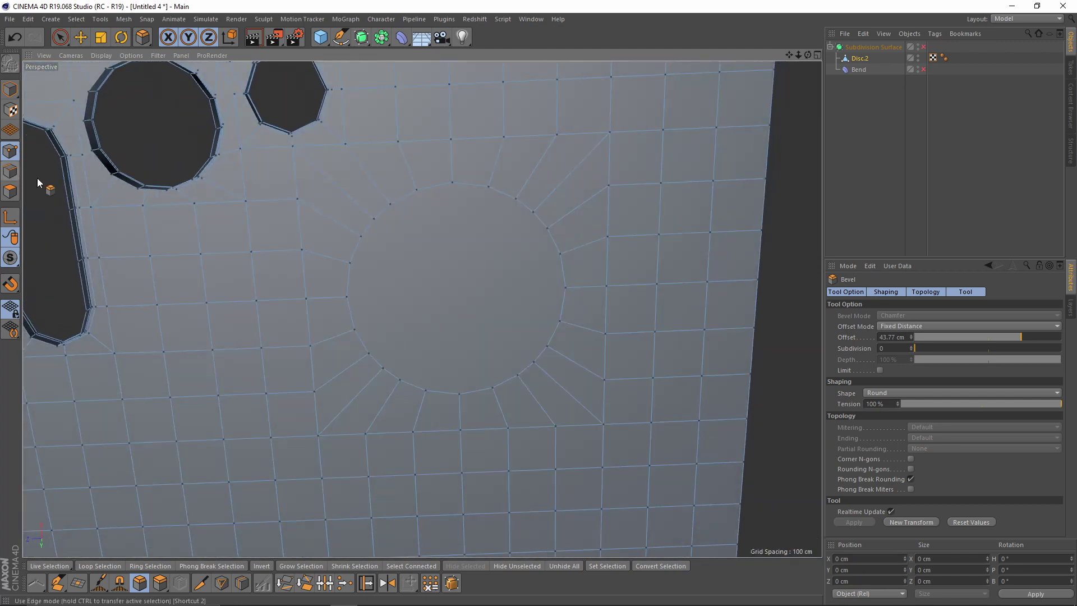
- Delete the large circular polygon to open a hole in the plane
left_click(10, 191)
key("e")
left_click(437, 312)
key("Delete")
- Select the opening's border edges, convert them to 24 points and smooth them with the Brush tool
left_click(10, 171)
left_click_drag(341, 245, 385, 221, "alt")
double_click(385, 220)
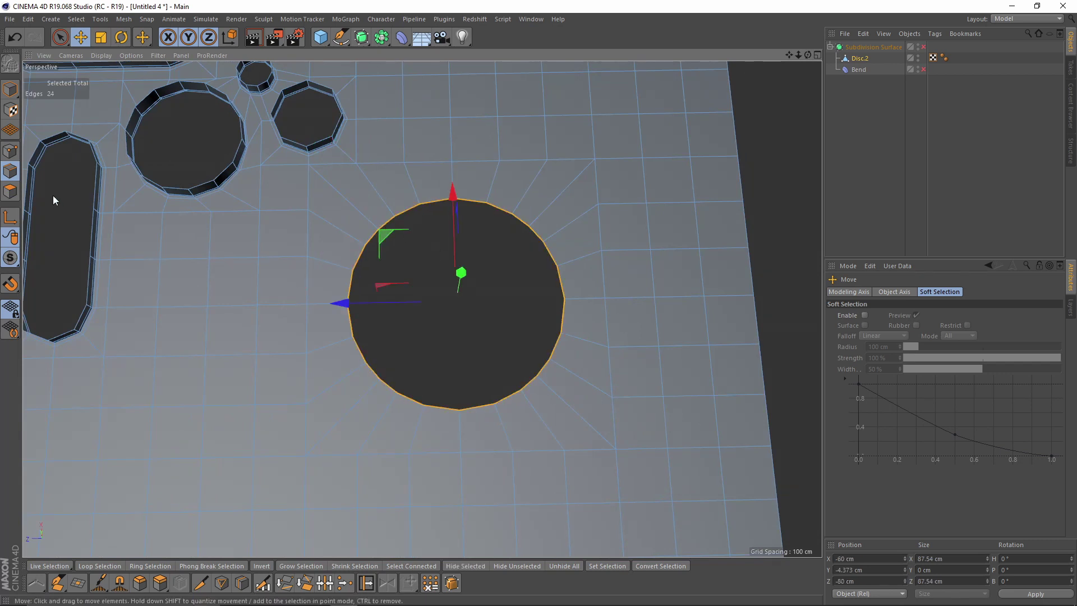
left_click(12, 156, "ctrl")
left_click_drag(622, 271, 651, 225, "alt")
right_click(618, 273)
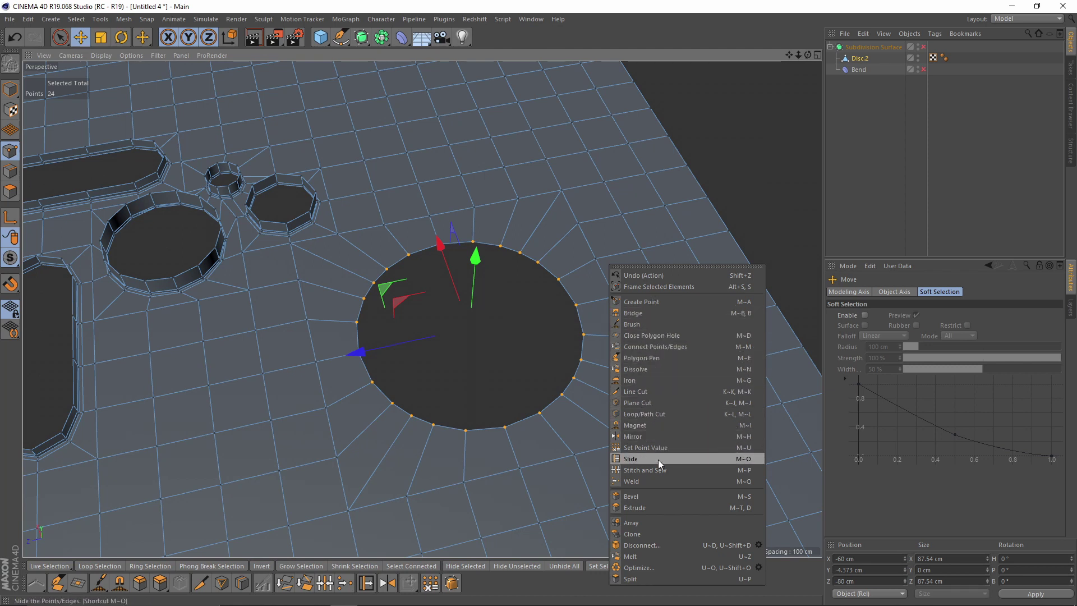
left_click(633, 324)
mouse_move(457, 299)
left_mouse_down()
mouse_move(461, 327)
mouse_move(510, 288)
mouse_move(485, 375)
left_mouse_up()
- Scale up the opening's border points in the Top view
middle_click(509, 365)
middle_click(615, 213)
scroll(470, 235, "down", 6)
scroll(466, 388, "up", 10)
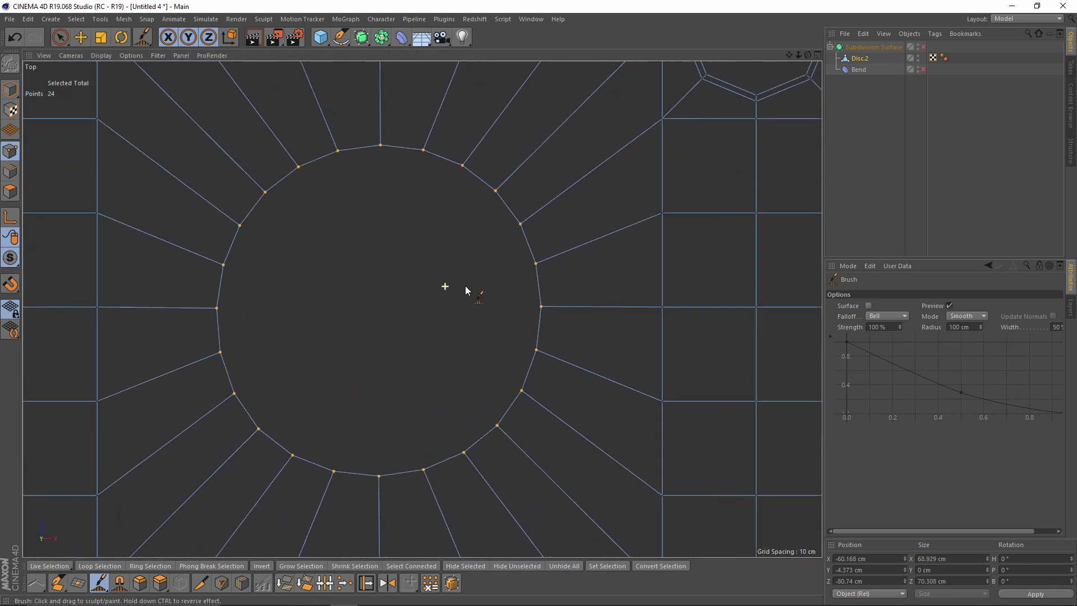
scroll(483, 315, "down", 4)
scroll(493, 328, "up", 1)
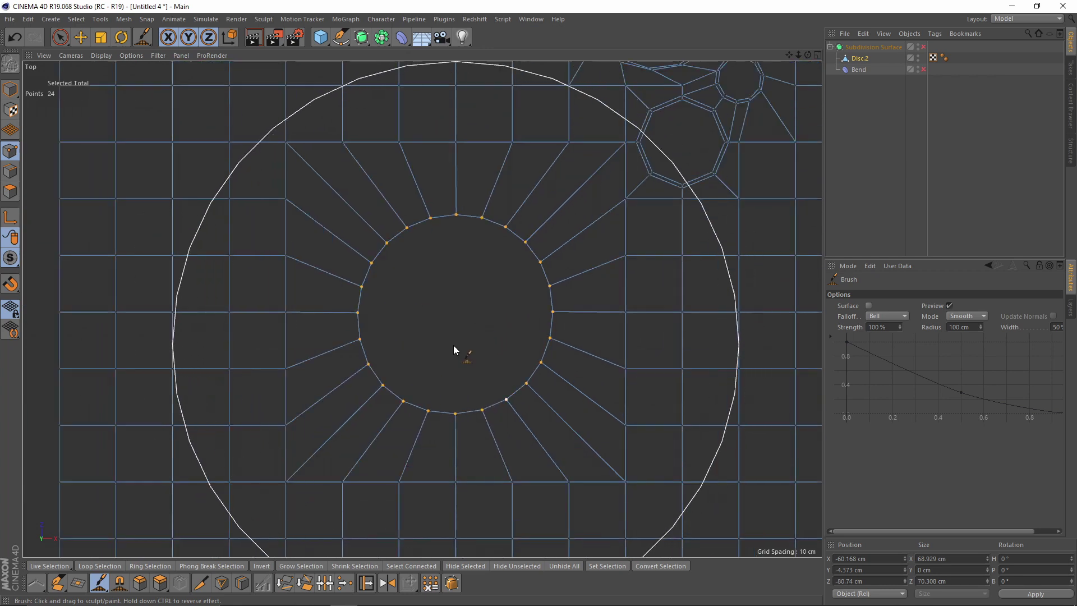
scroll(453, 345, "up", 3)
key("t")
left_click_drag(694, 331, 698, 329)
middle_click_drag(661, 319, 624, 307, "alt")
scroll(623, 303, "down", 1)
- Add a Disc primitive and move it over the centre of the new opening in the Top view
left_click_drag(324, 39, 359, 72)
left_click(361, 75)
scroll(566, 292, "down", 2)
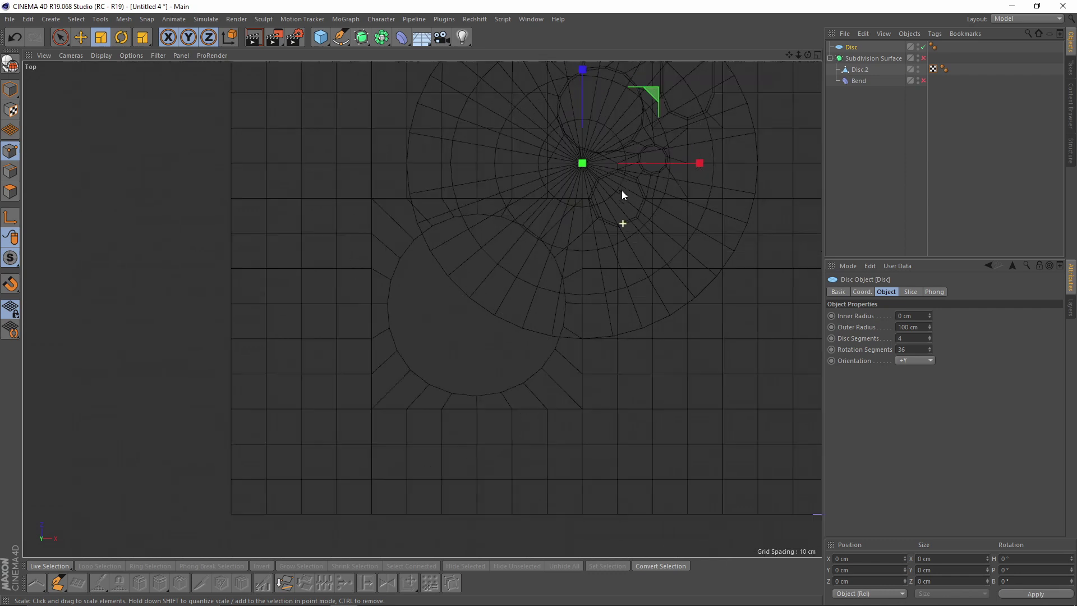
key("e")
left_click_drag(651, 97, 548, 242)
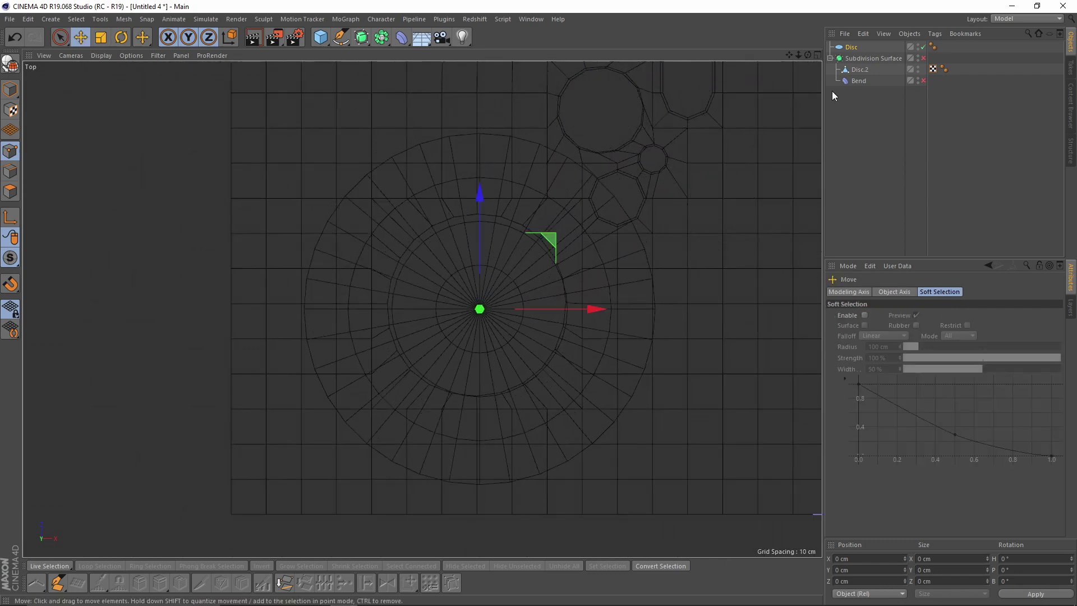
- Set the Disc to 24 rotation segments and 1 disc segment
left_click(851, 47)
left_click_drag(916, 349, 875, 354)
type("24")
key("shift+Tab")
type("1")
key("Return")
- Scale the Disc down to about 49.2 % and centre it inside the opening
key("t")
left_click_drag(560, 392, 324, 437)
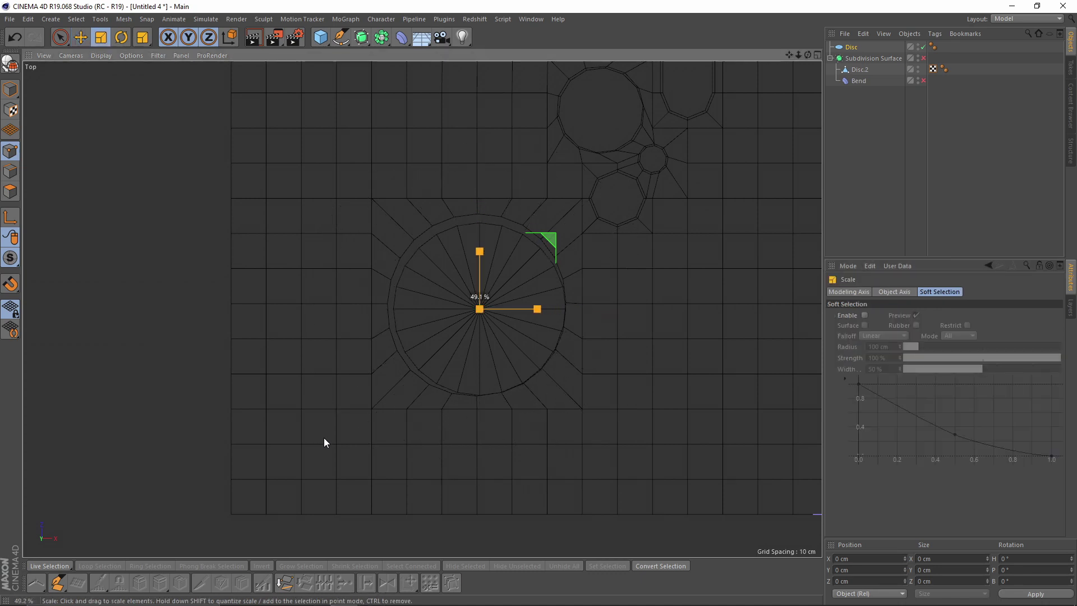
key("e")
left_click_drag(479, 260, 478, 255)
left_click_drag(550, 234, 547, 234)
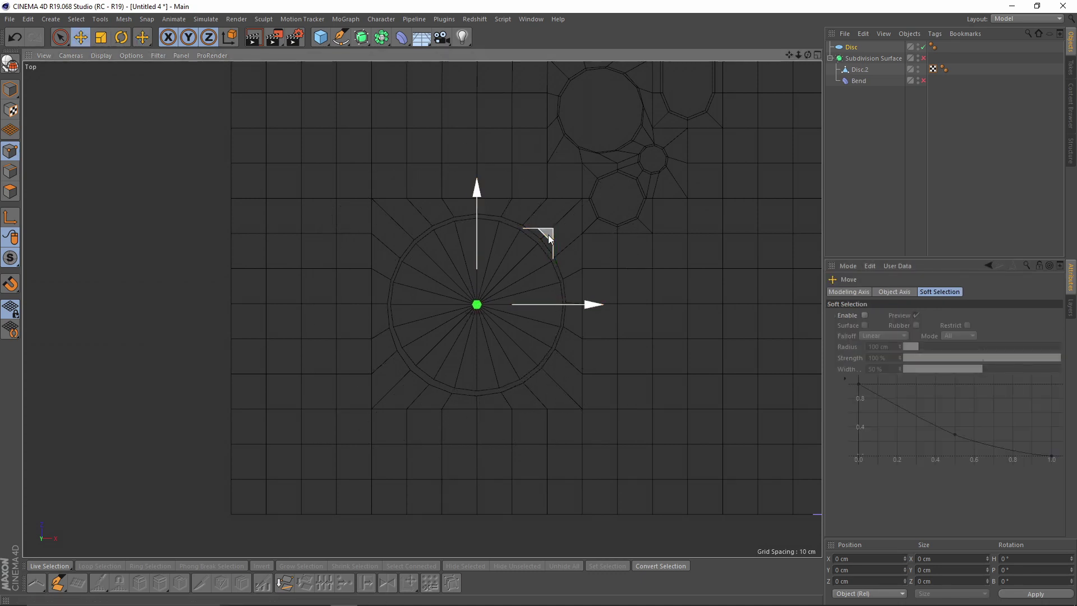
- Make the Disc editable inside the Subdivision Surface and merge it with Disc.2 using Connect Objects + Delete
middle_click(547, 235)
middle_click(301, 166)
left_click_drag(302, 166, 426, 201, "alt")
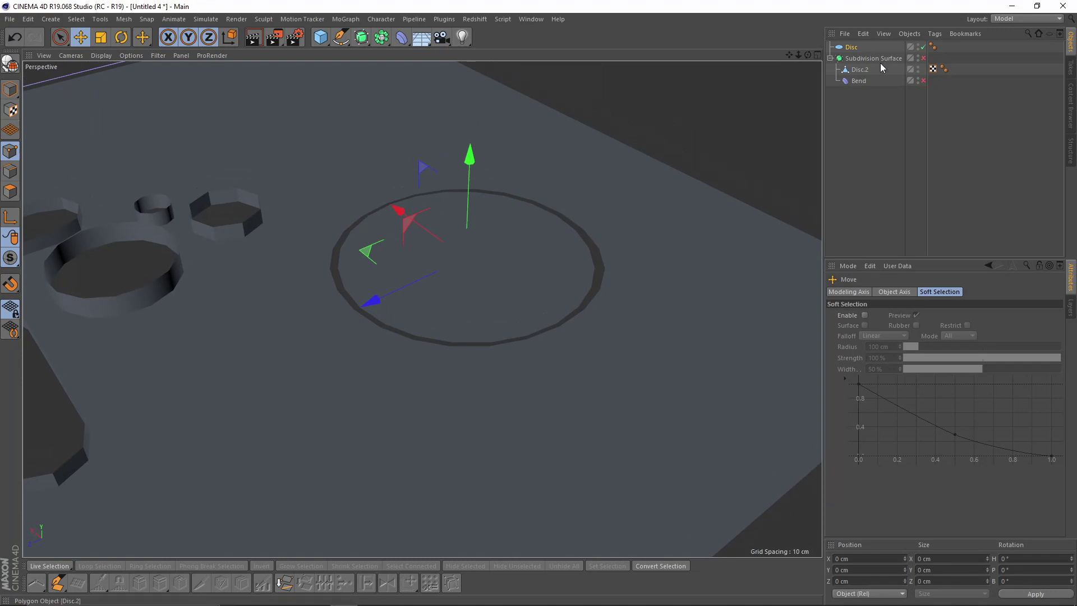
left_click_drag(855, 63, 856, 64)
key("c")
left_click(858, 70, "ctrl")
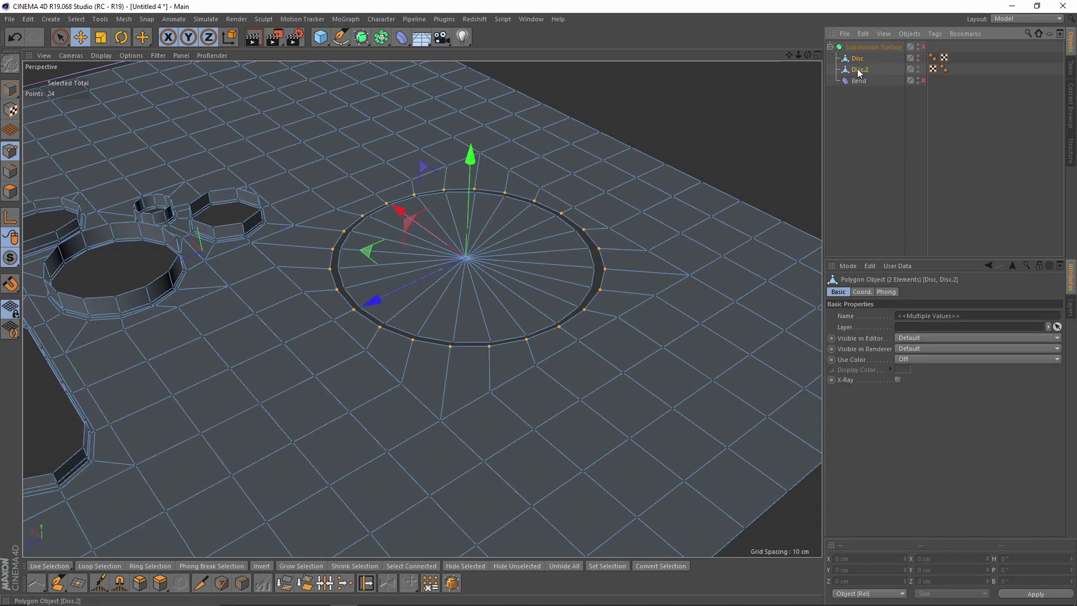
right_click(857, 69)
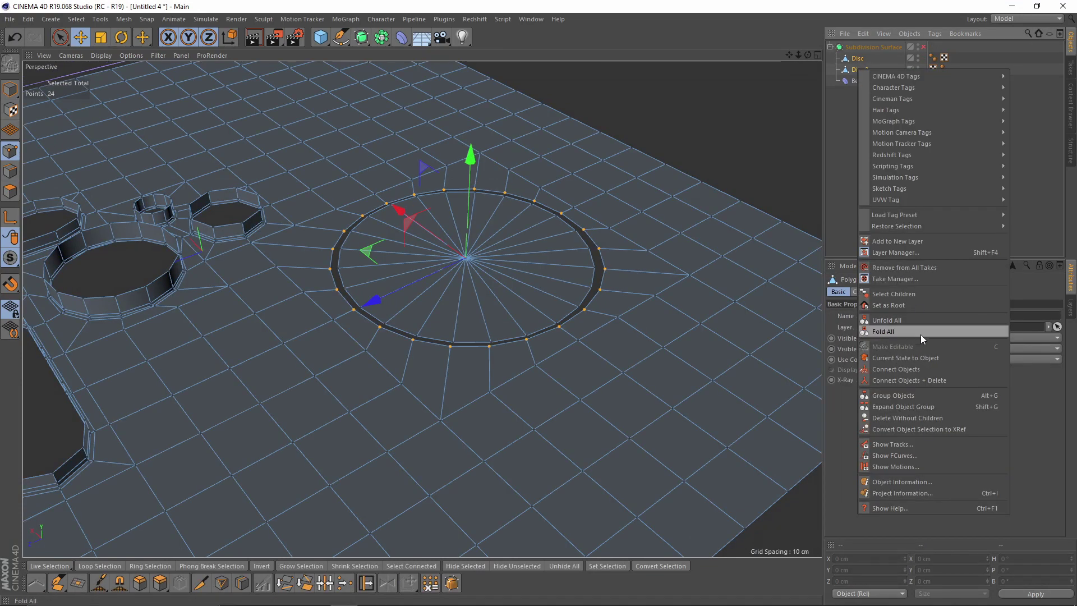
left_click(921, 379)
- Select the disc's rim and the opening's border edges and join them with Stitch and Sew
left_click(10, 171)
scroll(390, 286, "up", 5)
double_click(357, 332, "shift")
key("m")
key("p")
right_click(461, 334)
left_click(411, 320)
right_click(451, 370)
left_click(495, 485)
left_click_drag(427, 376, 436, 368)
key("ctrl+z")
scroll(482, 327, "down", 5)
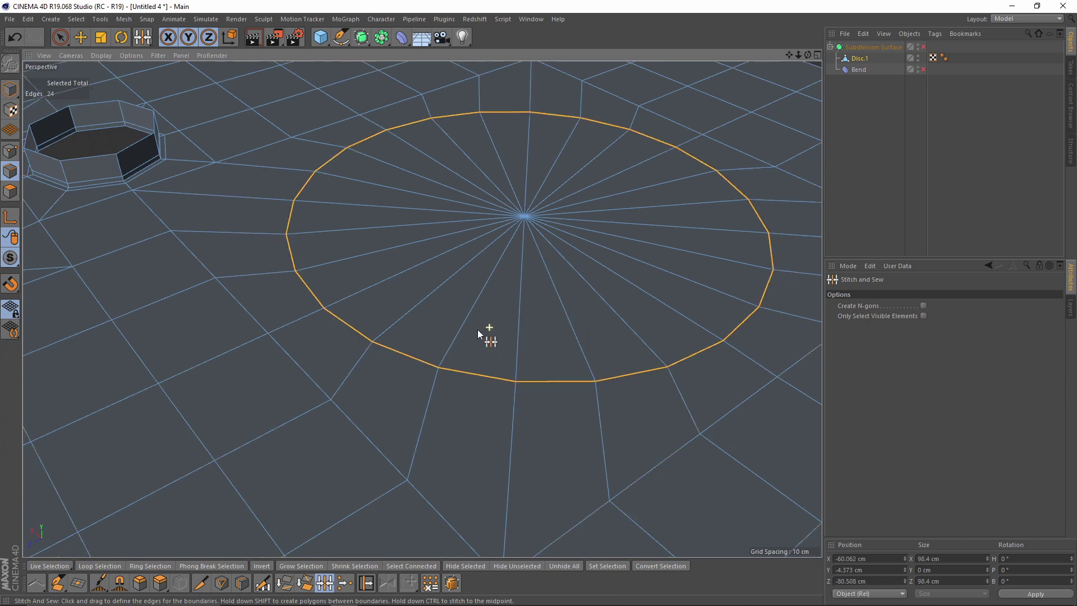
scroll(365, 359, "down", 1)
- Select the stitched disc's triangular polygons and delete them to leave a clean round opening
left_click(11, 192)
left_click(62, 38)
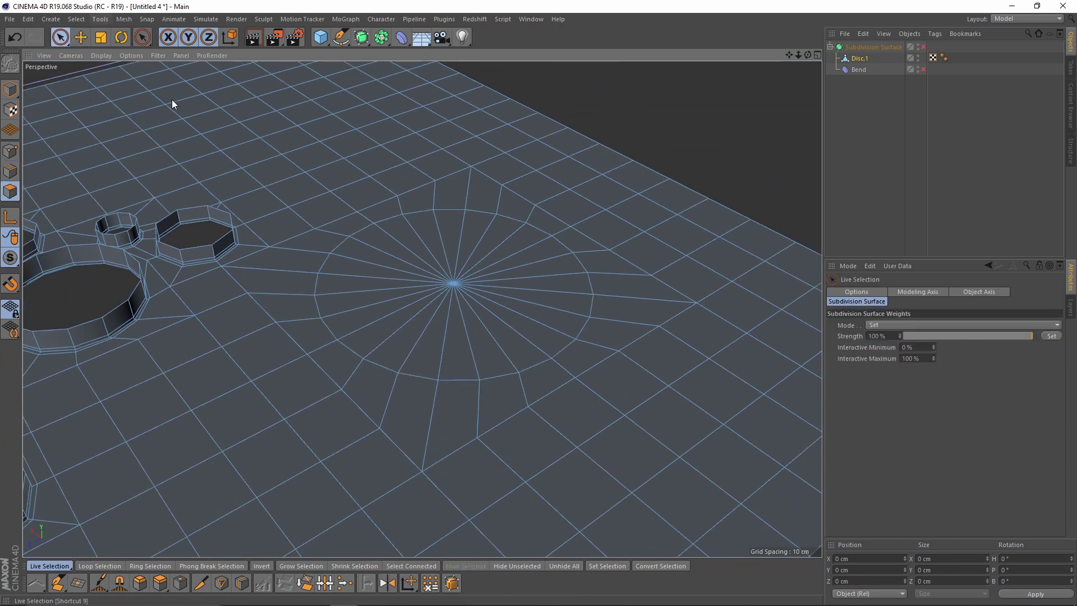
left_click_drag(474, 280, 456, 297)
key("Delete")
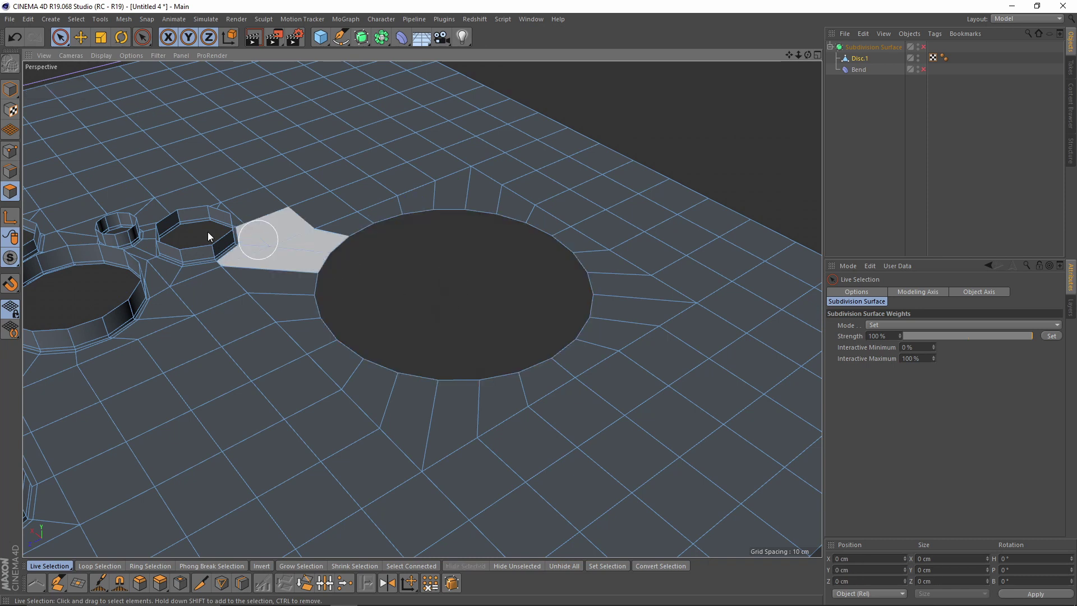
- Enlarge the round opening by scaling up its border edge loop
left_click(13, 169)
key("t")
left_click_drag(475, 391, 553, 412)
right_click_drag(561, 345, 510, 340, "alt")
left_click_drag(421, 308, 390, 310, "alt")
right_click_drag(396, 310, 445, 295, "alt")
- Extrude the opening's border loop perpendicular to the plane to form the large hole's inner wall
key("e")
left_click_drag(520, 291, 587, 222, "alt")
left_click_drag(581, 262, 577, 232, "alt")
left_click_drag(588, 181, 590, 158, "ctrl")
left_click_drag(521, 213, 530, 129, "alt")
right_click_drag(565, 180, 553, 160, "alt")
- Use Slide on the large hole's rim loop to make a supporting edge loop offset by about 1.79 cm
double_click(539, 218)
left_click_drag(518, 306, 464, 207, "alt")
key("m")
key("o")
left_click_drag(632, 217, 630, 227)
right_click_drag(634, 238, 539, 280, "alt")
right_click_drag(479, 240, 436, 240, "alt")
left_click_drag(406, 236, 438, 244, "alt")
right_click_drag(437, 245, 395, 257, "alt")
left_click_drag(395, 258, 377, 310, "alt")
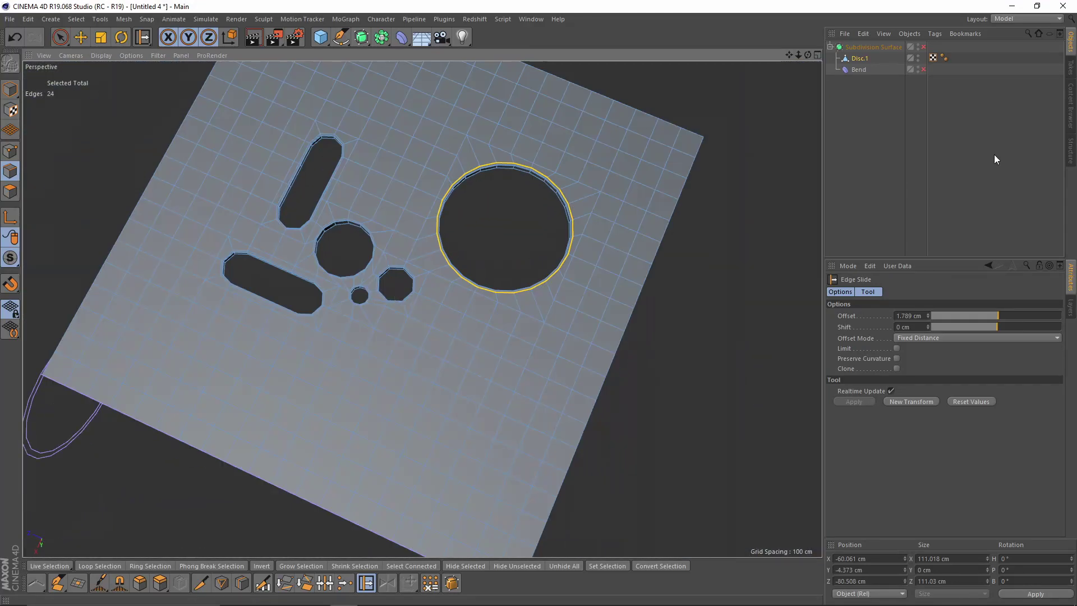
mouse_move(636, 234)
left_mouse_down("alt")
mouse_move(634, 179)
mouse_move(644, 224)
left_mouse_up("alt")
- Turn on Bend and the Subdivision Surface and examine the large hole on the rolled tube
left_click(930, 129)
left_click(923, 69)
left_click_drag(421, 308, 572, 245, "alt")
left_click(923, 46)
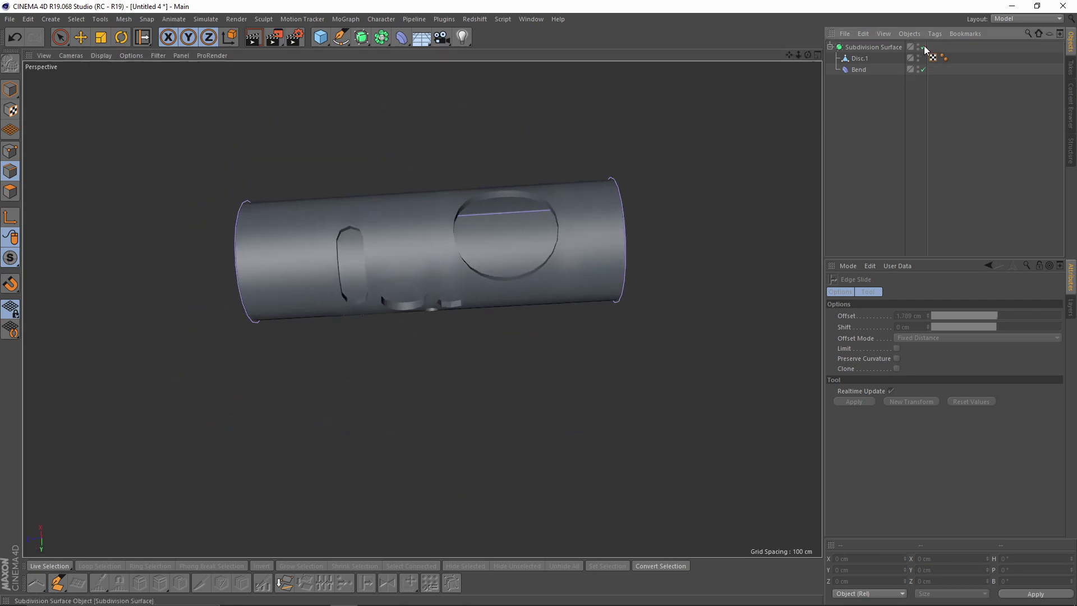
left_click_drag(608, 314, 531, 226, "alt")
right_click_drag(531, 226, 649, 207, "alt")
left_click_drag(649, 207, 496, 345, "alt")
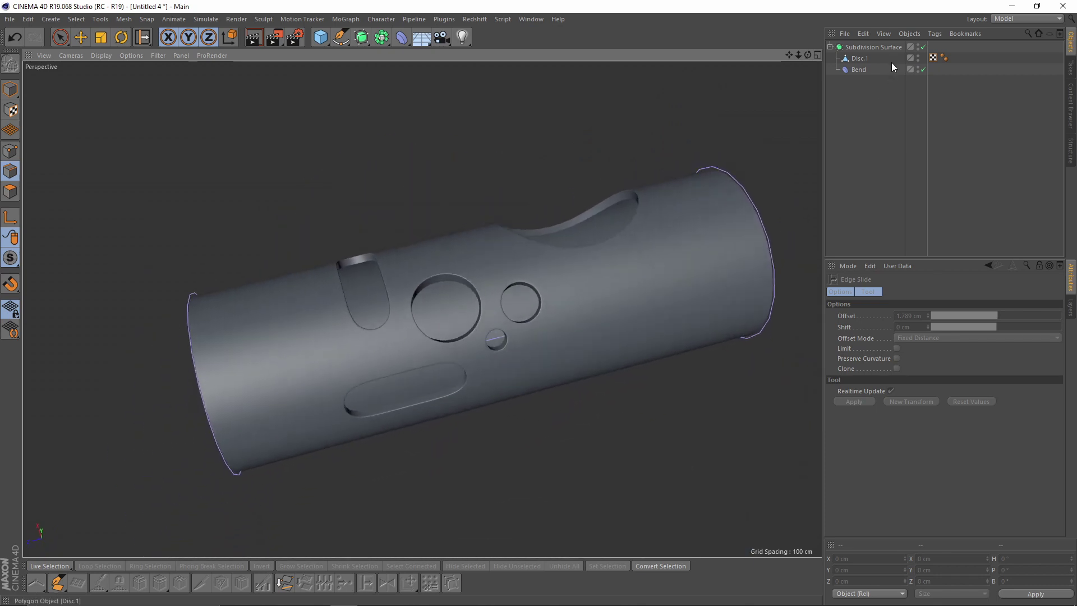
- Turn off Bend and the Subdivision Surface and select Disc.1 for further editing around the small holes
left_click(923, 69)
left_click(923, 47)
left_click(859, 60)
middle_click_drag(608, 394, 567, 193, "alt")
right_click_drag(516, 373, 449, 322, "alt")
left_click_drag(449, 322, 414, 227, "alt")
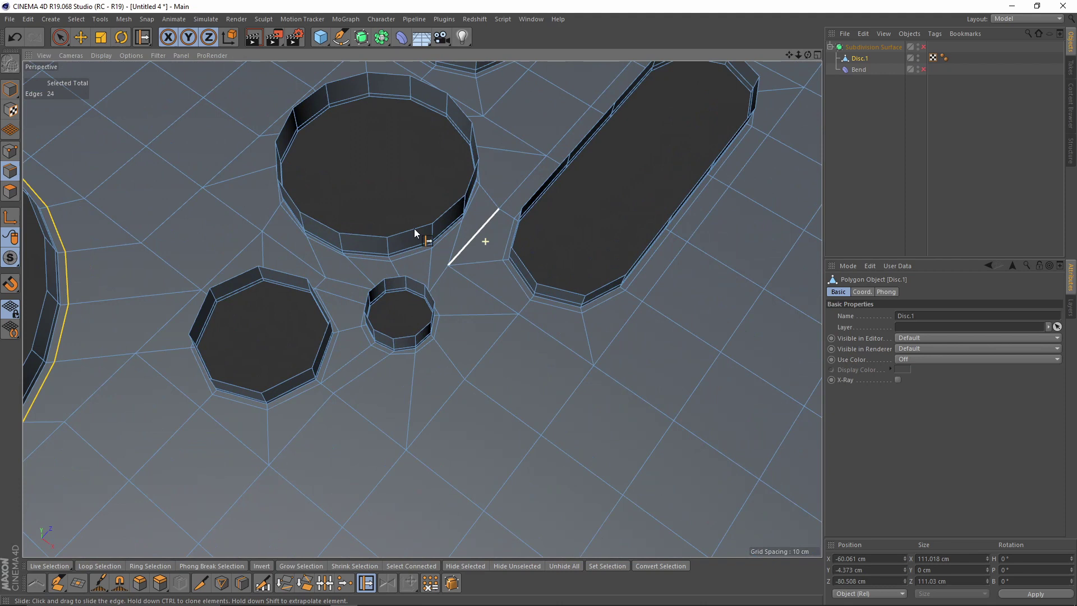
- Select five polygons on the plane next to the medium-large round hole, facing the new large hole
left_click(10, 191)
left_click(60, 37)
left_click(585, 318)
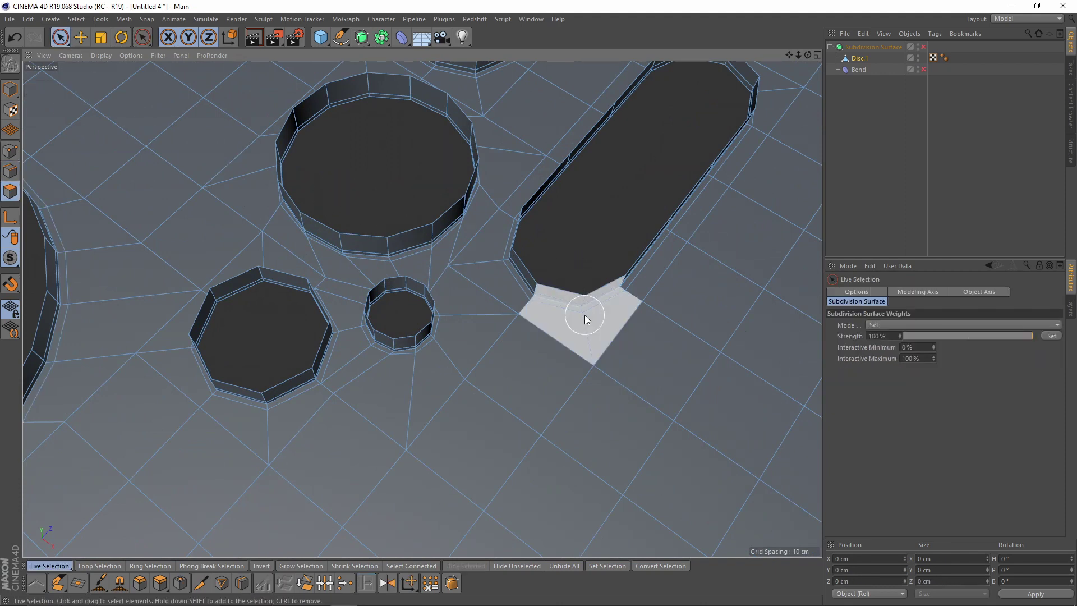
scroll(526, 279, "down", 3)
middle_click_drag(532, 312, 537, 375, "alt")
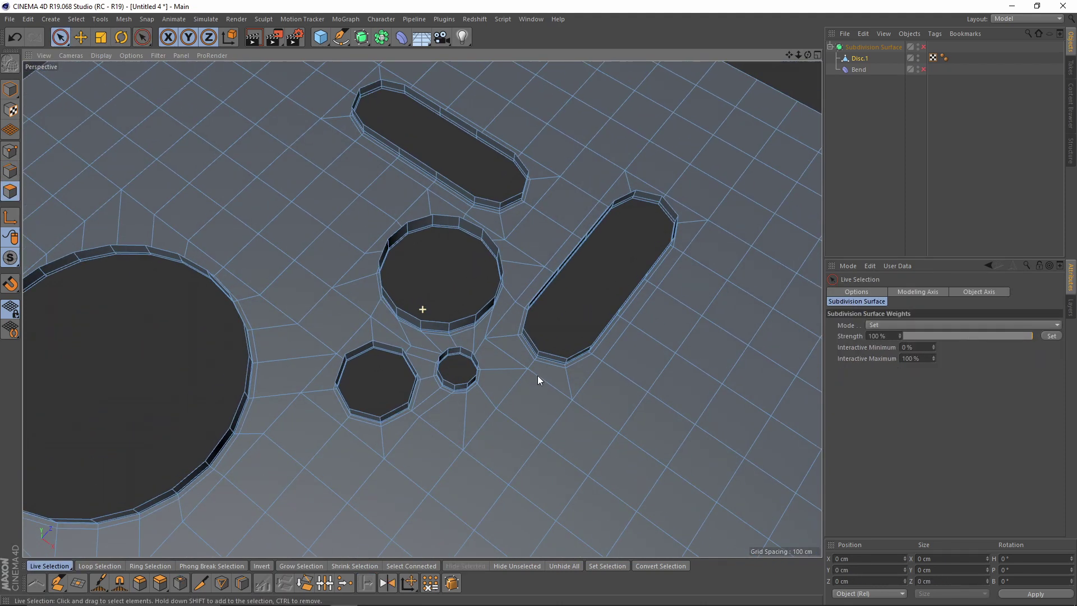
right_click_drag(537, 375, 466, 374, "alt")
left_click_drag(467, 375, 527, 378, "alt")
right_click_drag(611, 380, 672, 391, "alt")
right_click_drag(454, 381, 433, 282, "alt")
left_click(432, 281)
mouse_move(433, 281)
left_mouse_down("alt")
mouse_move(391, 298)
mouse_move(562, 294)
mouse_move(587, 318)
mouse_move(559, 269)
mouse_move(493, 406)
mouse_move(521, 300)
mouse_move(534, 299)
mouse_move(247, 325)
left_mouse_up("alt")
right_click_drag(247, 326, 320, 300, "alt")
- Inset the five polygons by 1.6 cm with Extrude Inner and collapse them to a single point
right_click(568, 332)
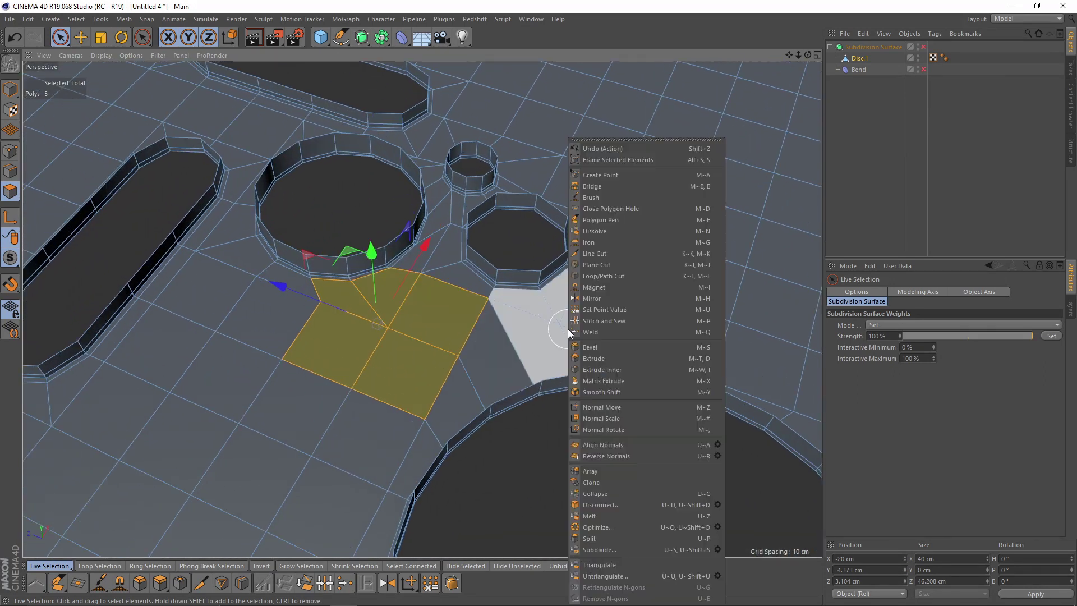
left_click(601, 369)
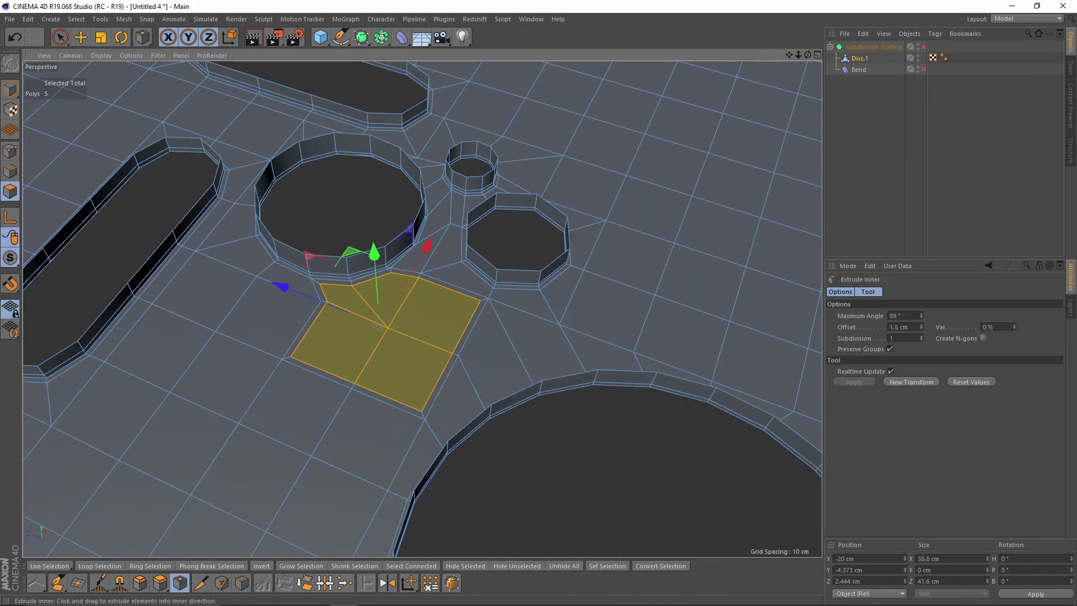
left_click_drag(547, 371, 569, 346, "alt")
right_click(571, 346)
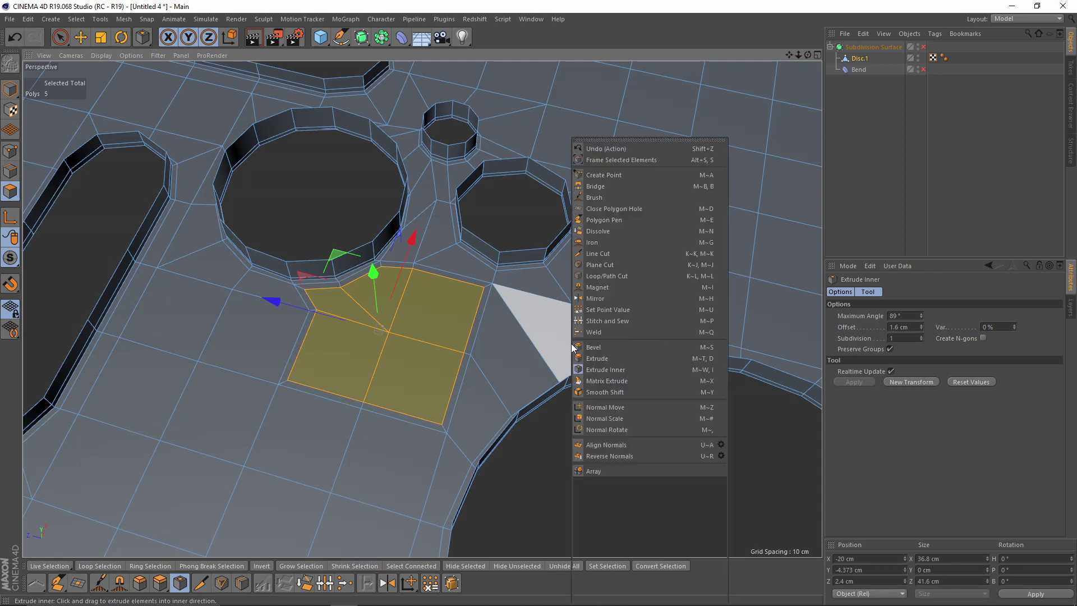
left_click(608, 496)
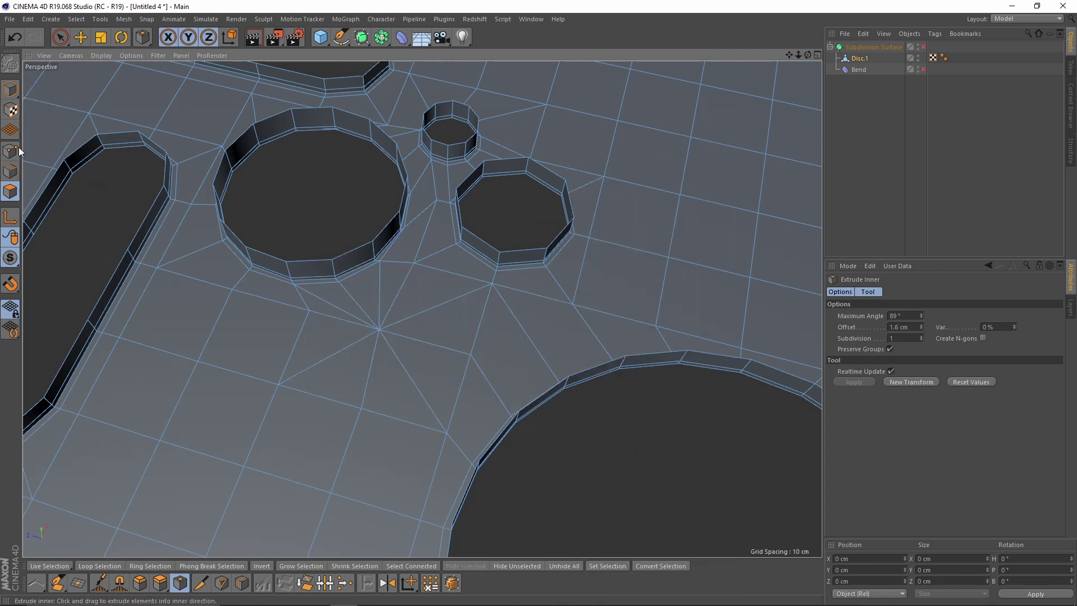
- Bevel the collapsed point beside the round hole with an offset of about 4.35 cm to form a small circle
right_click(487, 400)
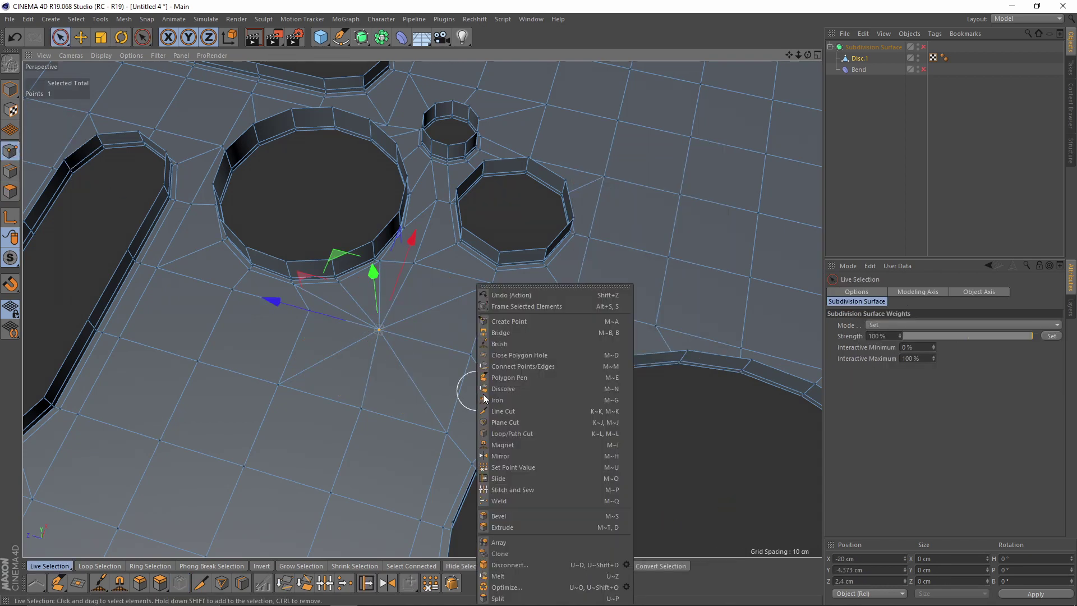
left_click(520, 518)
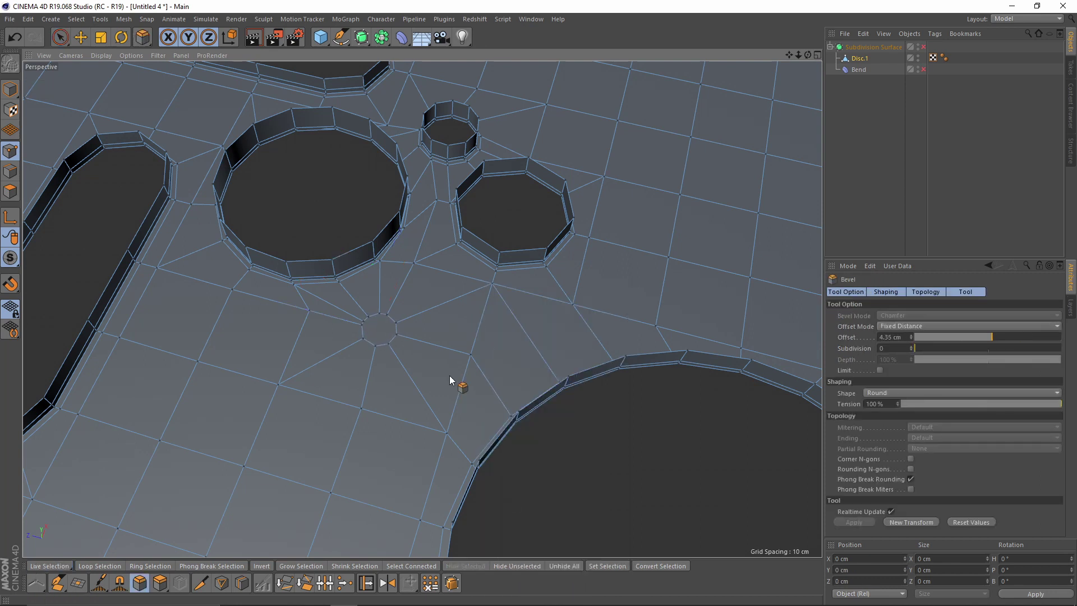
scroll(365, 374, "down", 5)
mouse_move(364, 371)
left_mouse_down("alt")
mouse_move(361, 419)
mouse_move(160, 164)
left_mouse_up("alt")
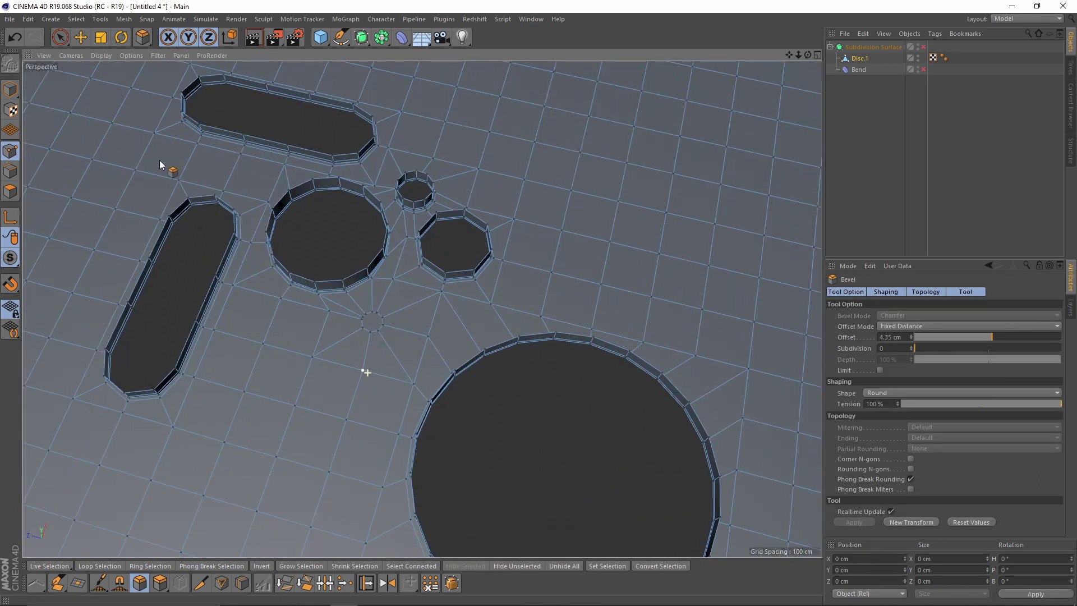
- Delete the small circle's polygons beside the medium-large round hole and select the whole edge loop around the opening
left_click(15, 195)
key("e")
left_click(369, 327)
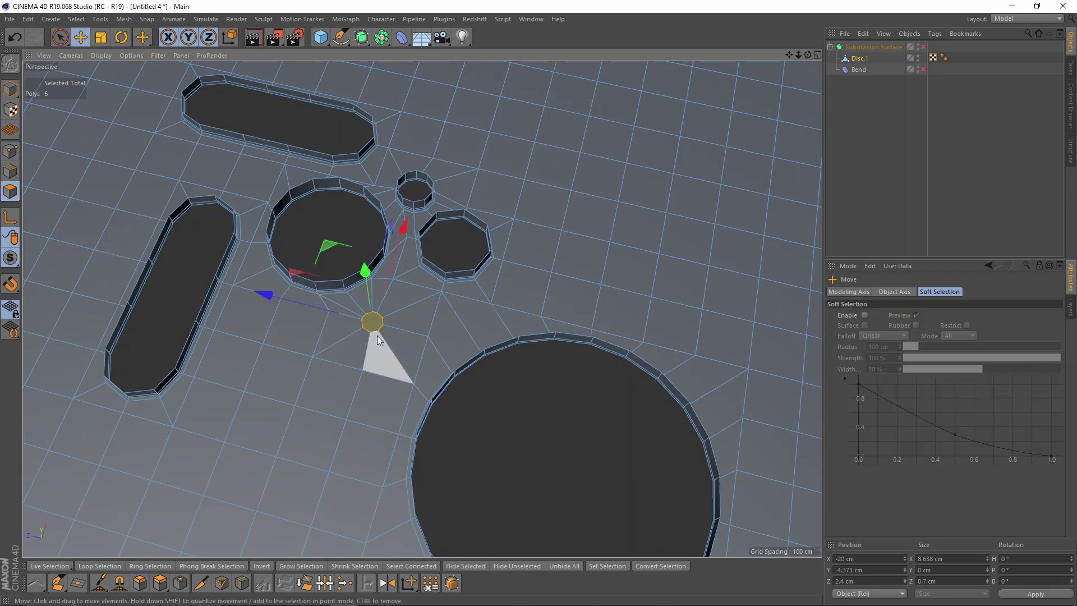
key("Delete")
scroll(376, 335, "up", 3)
double_click(381, 325)
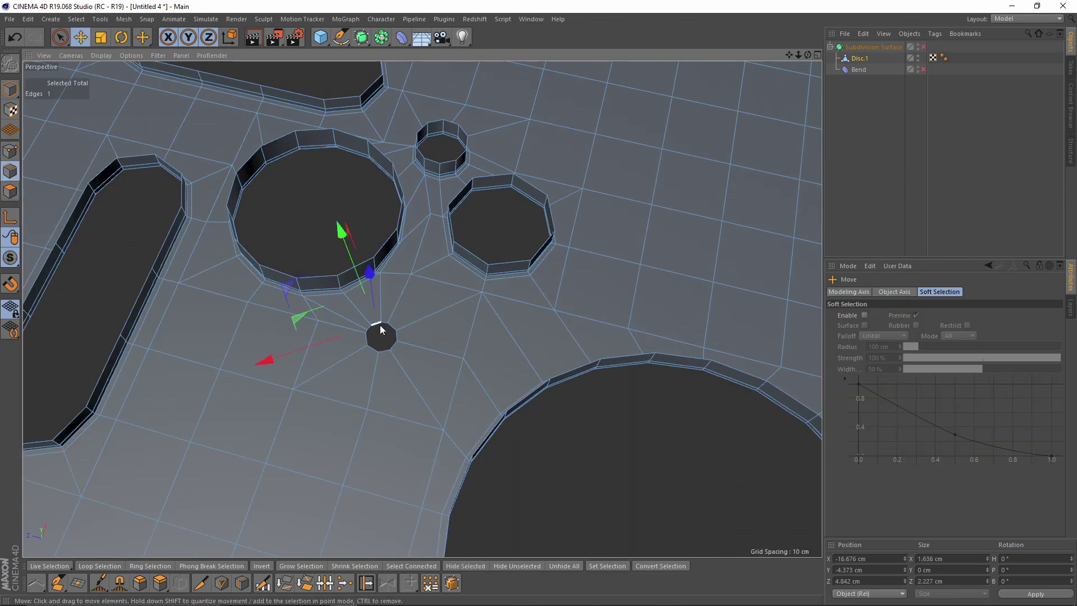
scroll(400, 315, "up", 2)
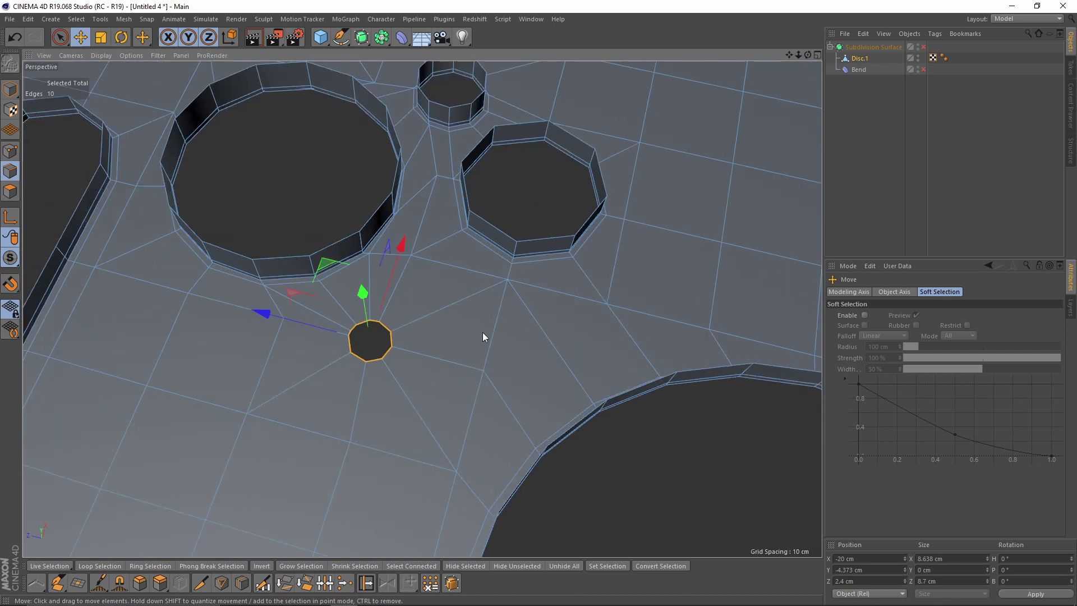
- Add a guide disc with 10 rotation segments, scale it down and position it inside the small hole in the top view
left_click_drag(321, 41, 358, 75)
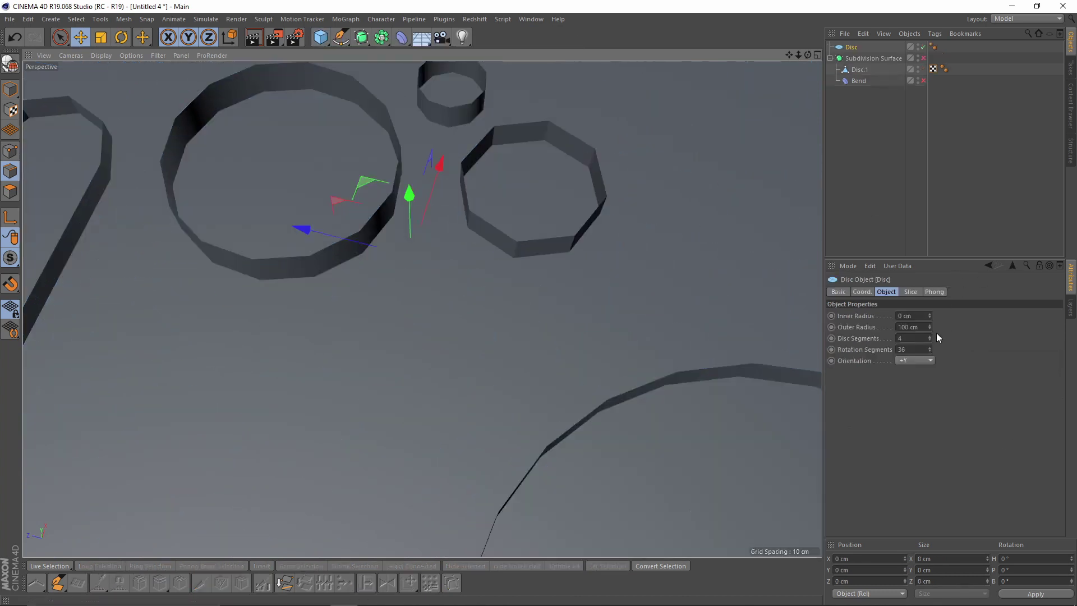
left_click(911, 349)
type("10")
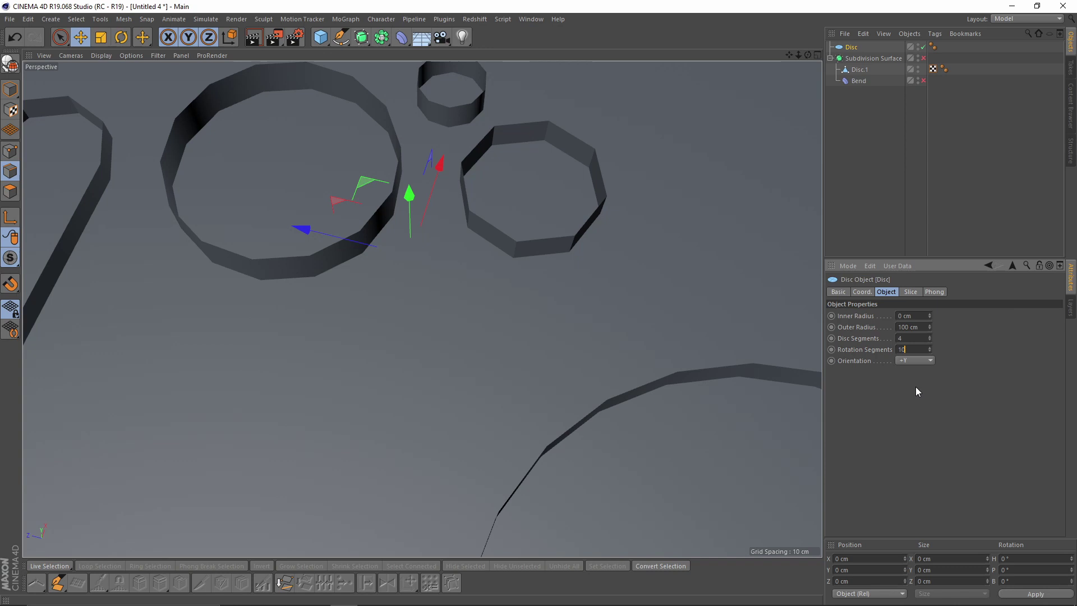
middle_click(565, 211)
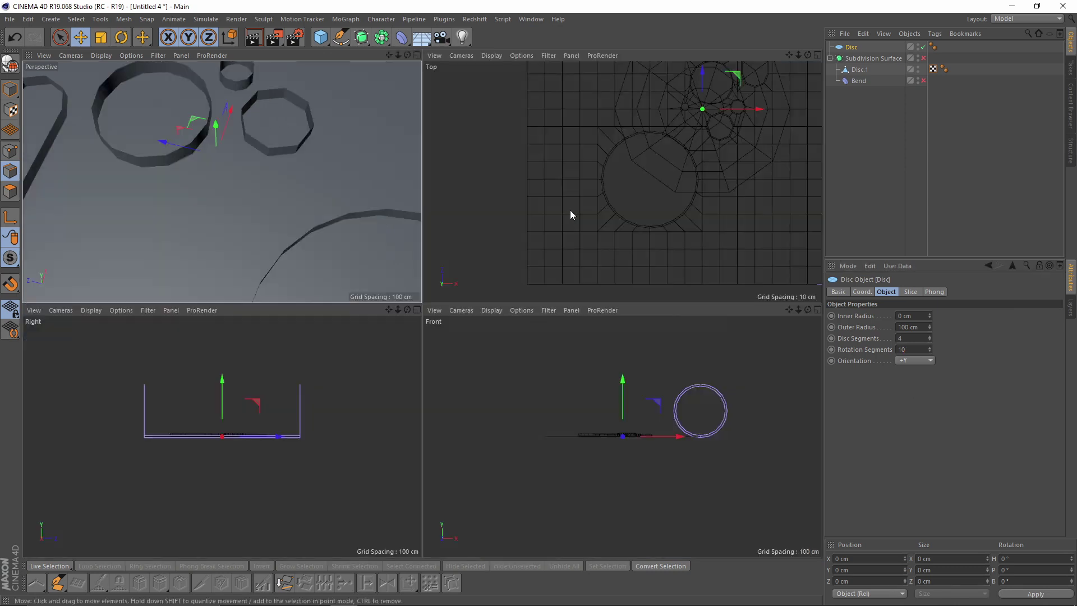
middle_click(570, 210)
key("t")
scroll(407, 218, "up", 6)
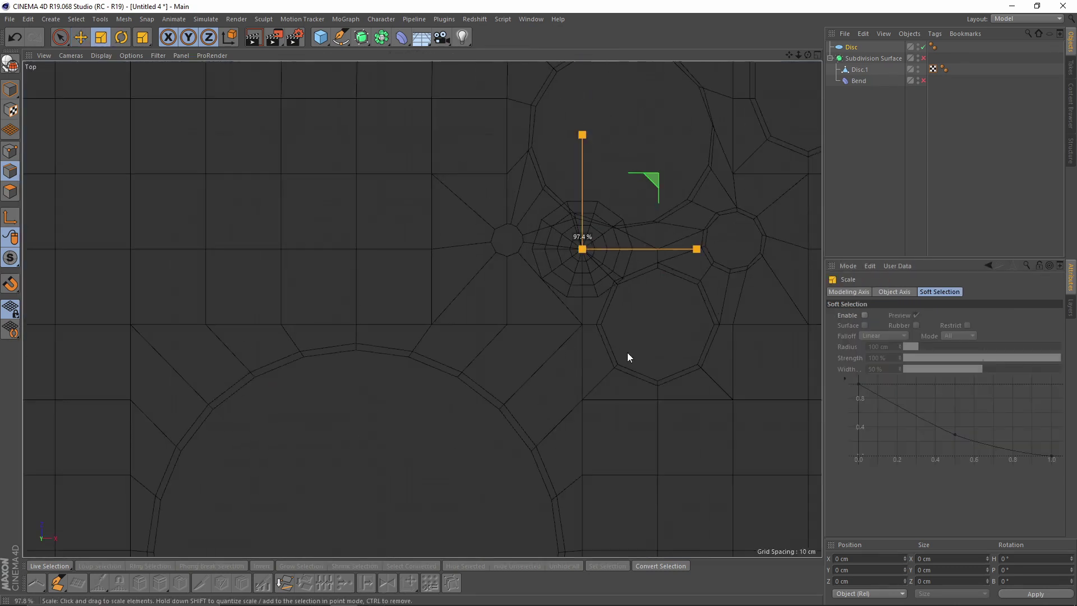
left_click_drag(749, 155, 573, 130)
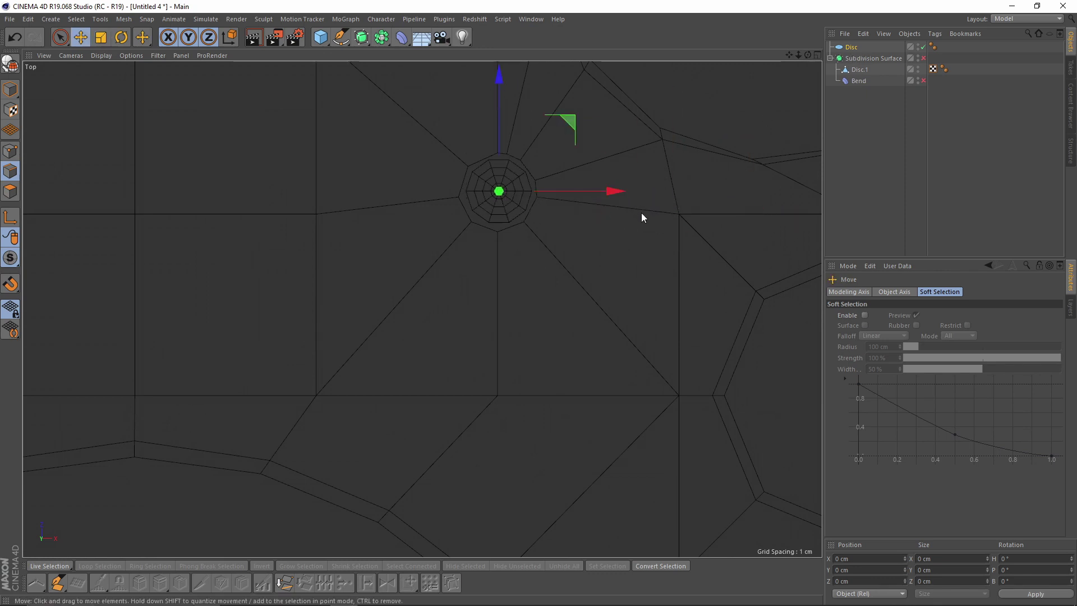
- On Disc.1, enable snapping and move the first rim points of the small hole onto the guide disc's vertices
left_click(858, 70)
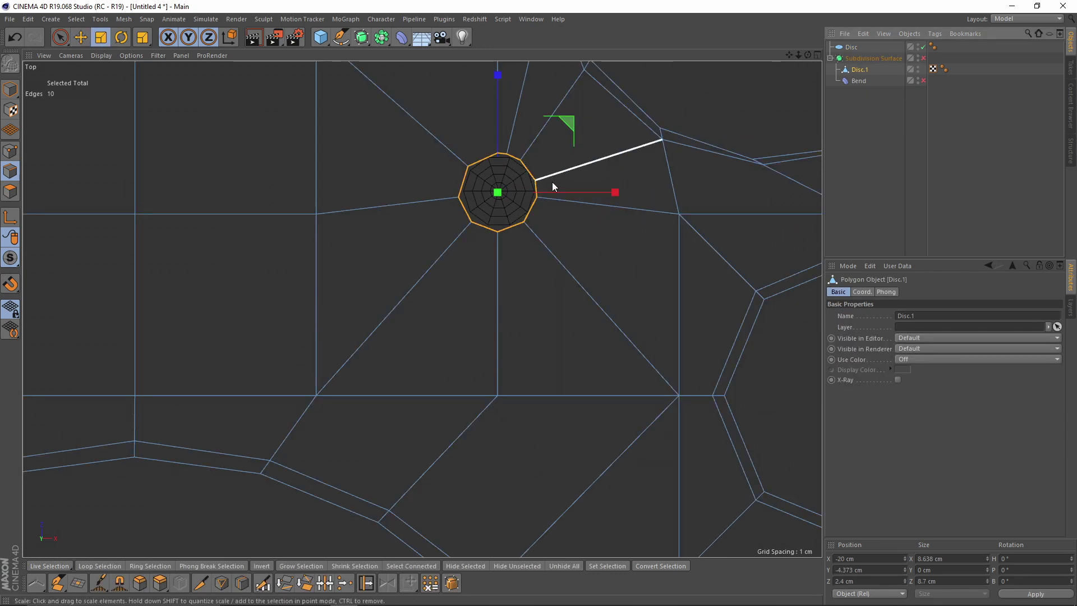
scroll(418, 140, "up", 4)
key("space")
left_click(492, 190)
middle_click_drag(540, 196, 497, 213, "alt")
scroll(496, 214, "up", 2)
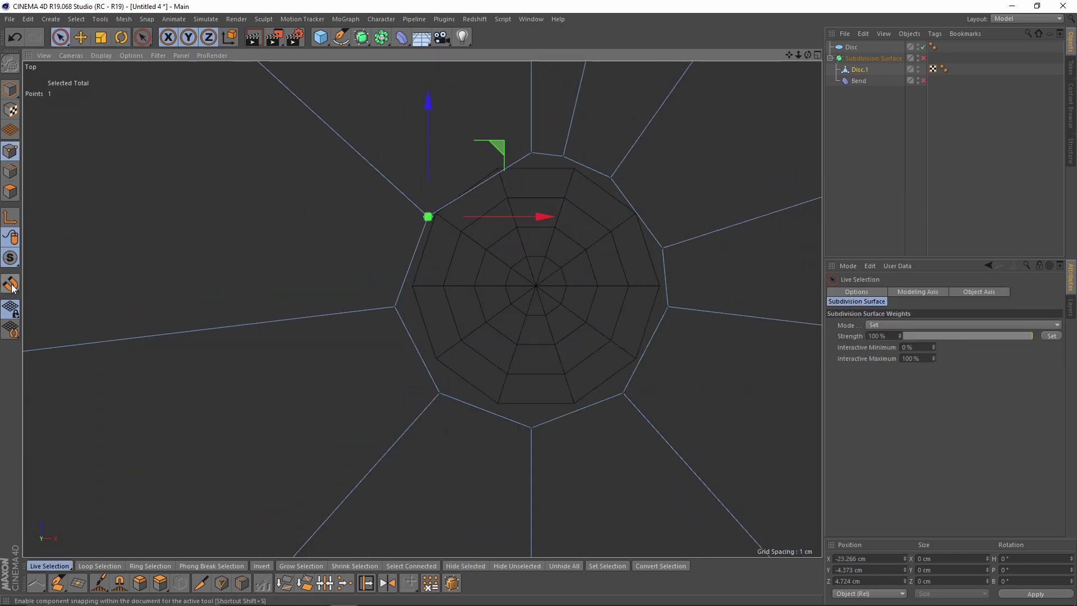
left_click_drag(497, 148, 505, 144)
middle_click_drag(523, 137, 481, 183, "alt")
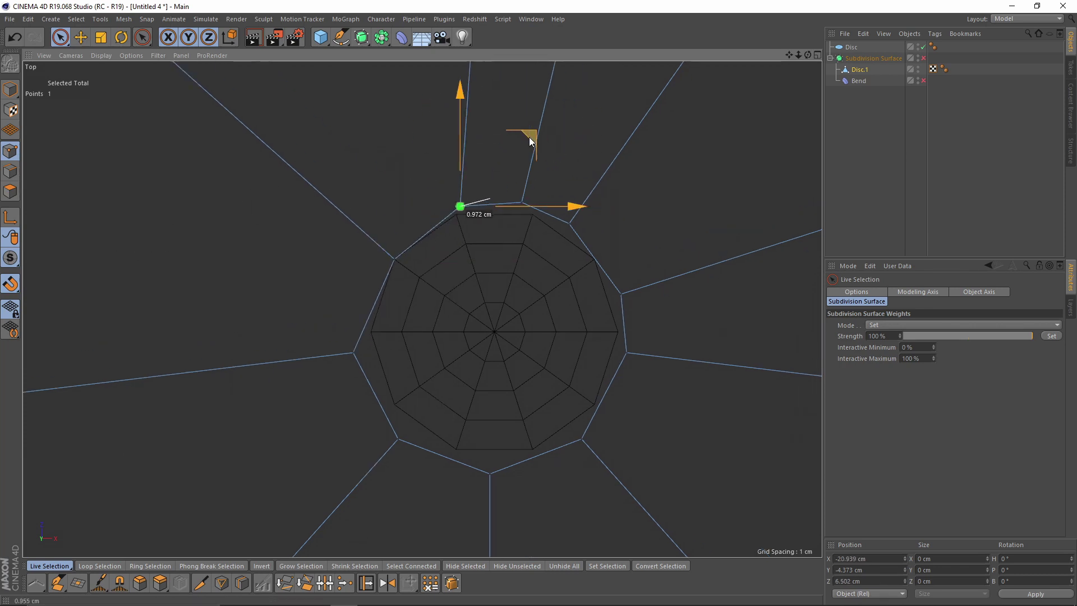
- Snap the remaining rim points of the small hole to the guide disc's outer vertices to make the hole evenly round
left_click_drag(597, 154, 658, 187)
middle_click_drag(636, 302, 617, 252, "alt")
left_click(601, 242)
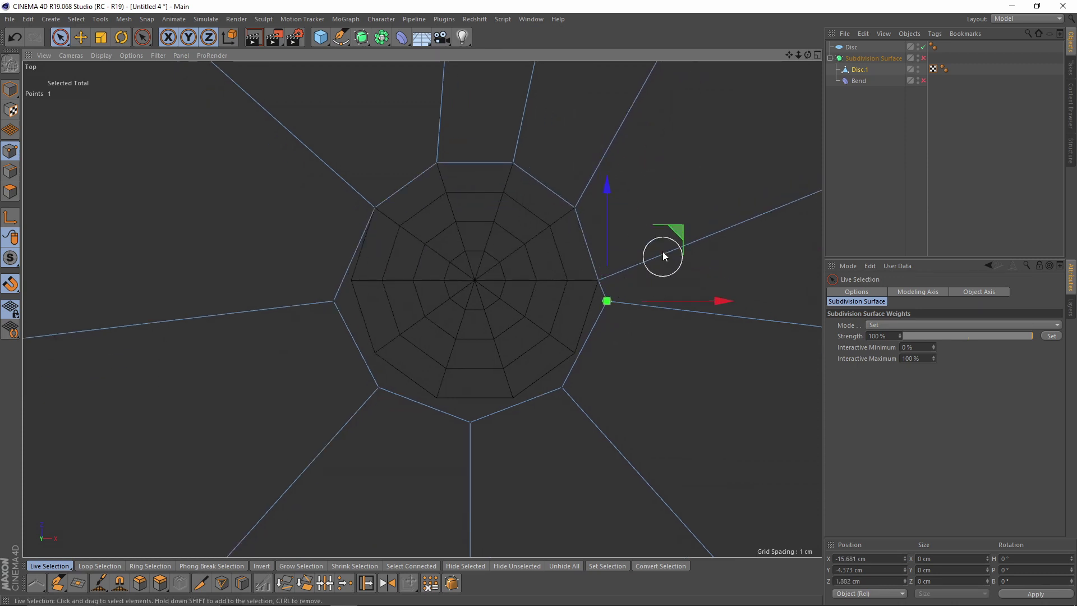
left_click_drag(576, 332, 585, 330)
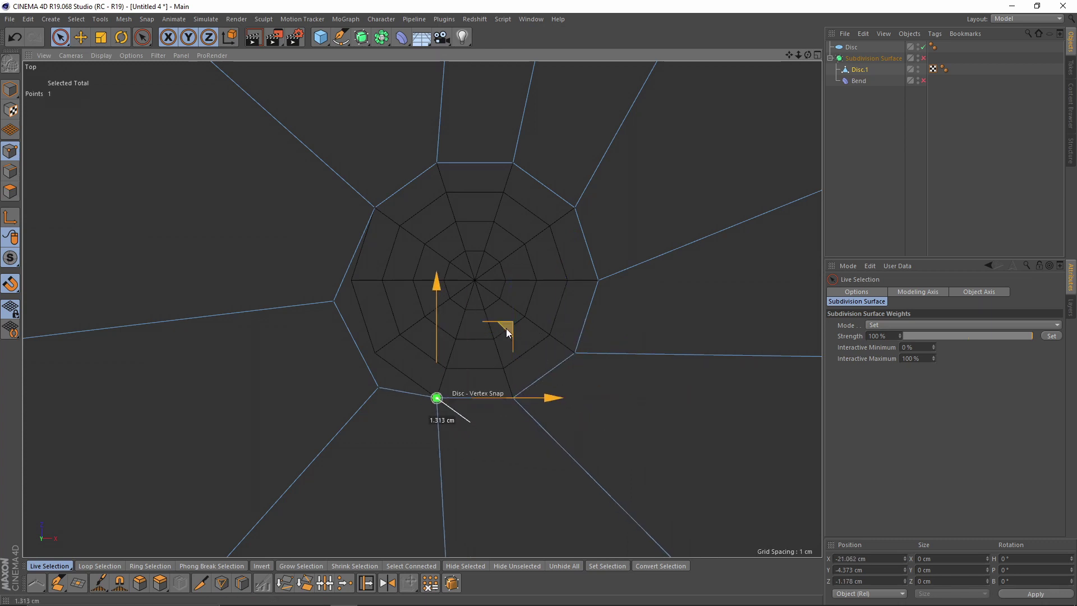
left_click_drag(449, 288, 447, 286)
left_click(347, 292)
left_click_drag(424, 213, 424, 214)
- Return to the perspective view and delete the guide disc
middle_click(422, 214)
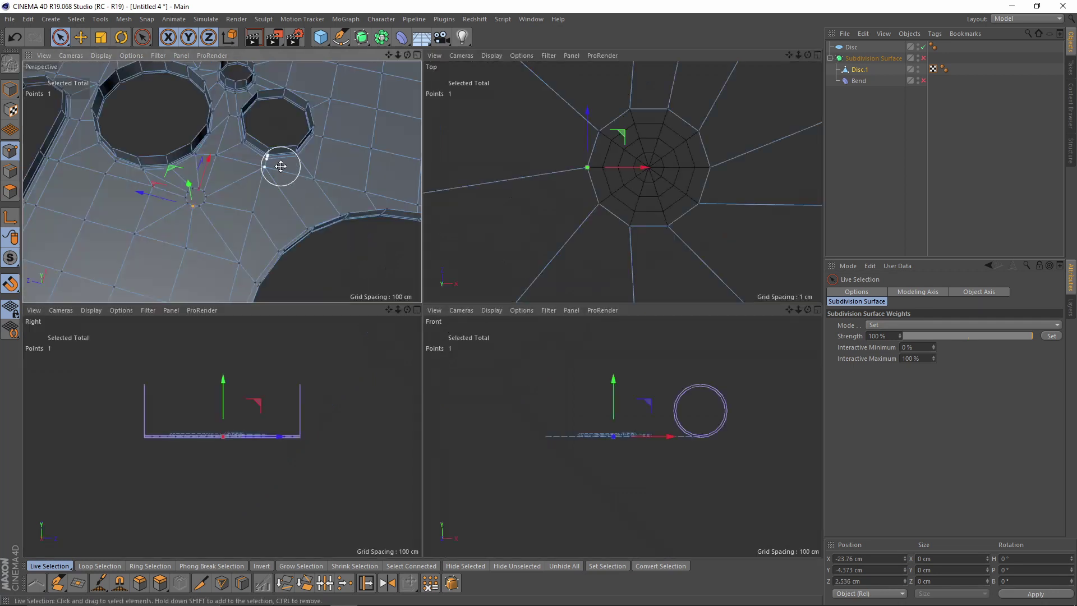
middle_click(277, 163)
key("Delete")
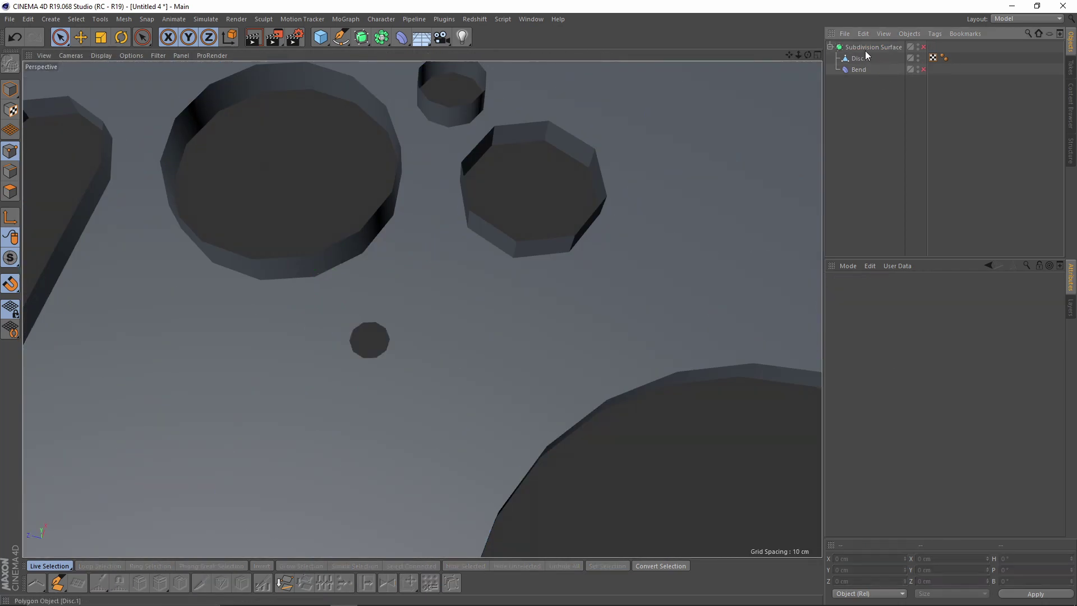
- Extend the small hole's rim on Disc.1 into an inner wall and add a supporting edge loop with Slide
left_click(863, 57)
left_click(10, 171)
key("e")
left_click_drag(419, 328, 359, 199, "alt")
scroll(403, 247, "down", 4)
left_click_drag(402, 248, 422, 153, "alt")
scroll(422, 153, "up", 5)
left_click_drag(438, 335, 449, 349, "alt")
double_click(440, 355)
key("m")
key("o")
scroll(449, 350, "down", 9)
left_click_drag(298, 366, 252, 334, "alt")
- Return to model mode and turn on Bend and the Subdivision Surface to roll and smooth the plane into a tube
left_click(899, 184)
left_click_drag(387, 271, 321, 258, "alt")
left_click(10, 91)
left_click(922, 70)
left_click_drag(566, 238, 549, 274, "alt")
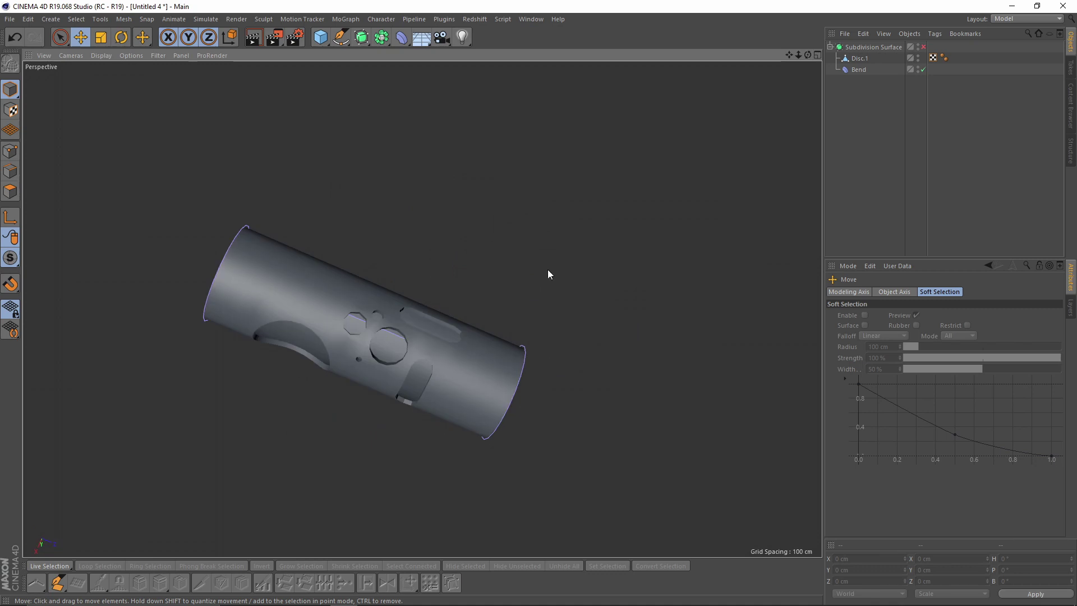
left_click(922, 47)
- Examine the roundness of the holes and slots on the smoothed tube from several angles
left_click_drag(477, 236, 573, 339, "alt")
right_click_drag(573, 337, 616, 338, "alt")
mouse_move(548, 300)
left_mouse_down("alt")
mouse_move(554, 378)
mouse_move(563, 310)
mouse_move(522, 298)
mouse_move(619, 277)
mouse_move(570, 326)
mouse_move(632, 311)
mouse_move(736, 342)
mouse_move(560, 285)
mouse_move(576, 224)
mouse_move(520, 195)
mouse_move(534, 348)
mouse_move(509, 156)
mouse_move(537, 279)
mouse_move(589, 342)
mouse_move(542, 291)
left_mouse_up("alt")
scroll(527, 263, "up", 5)
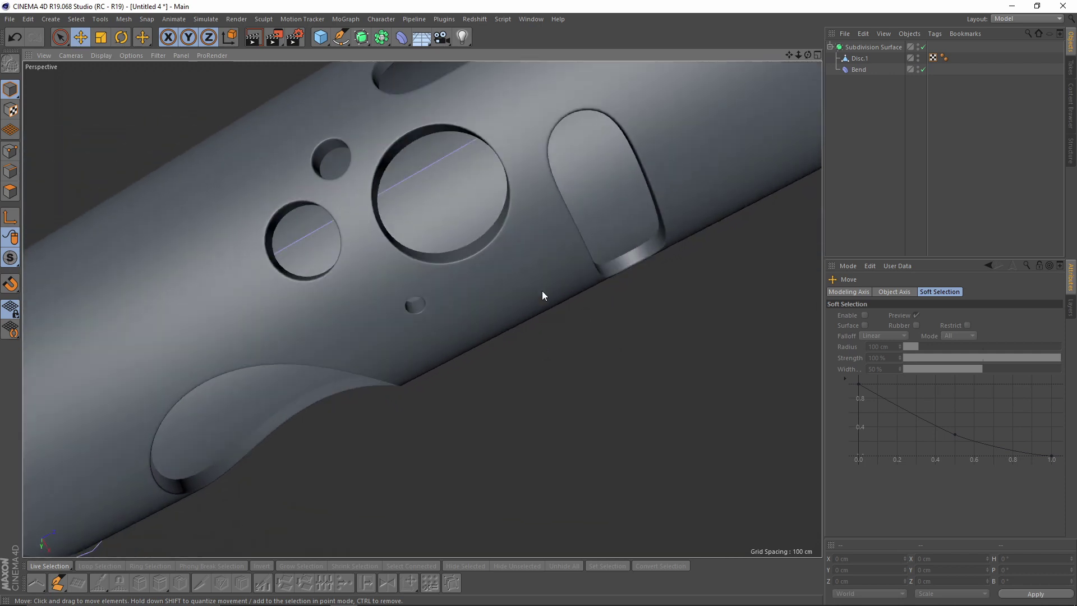
scroll(538, 289, "down", 5)
left_click_drag(479, 260, 529, 262, "alt")
scroll(441, 254, "up", 5)
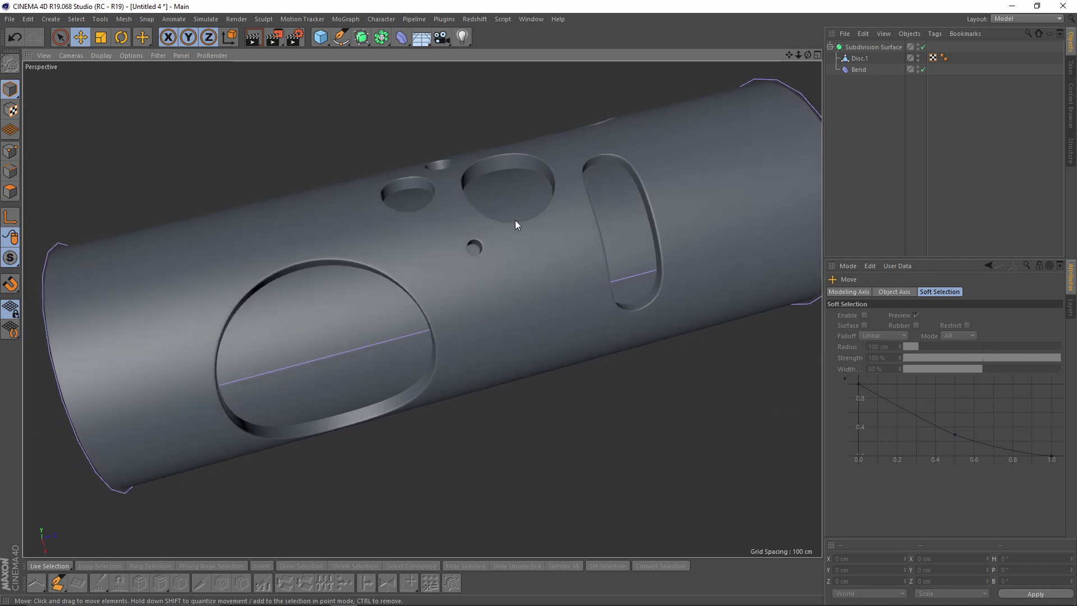
mouse_move(519, 218)
left_mouse_down("alt")
mouse_move(495, 277)
mouse_move(493, 320)
mouse_move(505, 202)
mouse_move(525, 228)
left_mouse_up("alt")
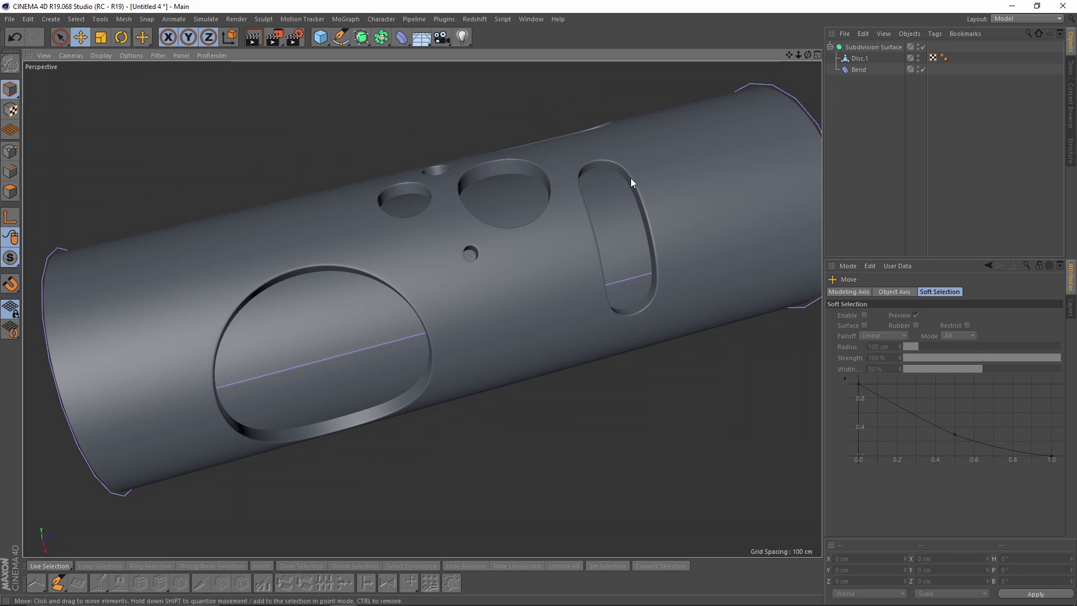
scroll(578, 173, "up", 1)
left_click(859, 70)
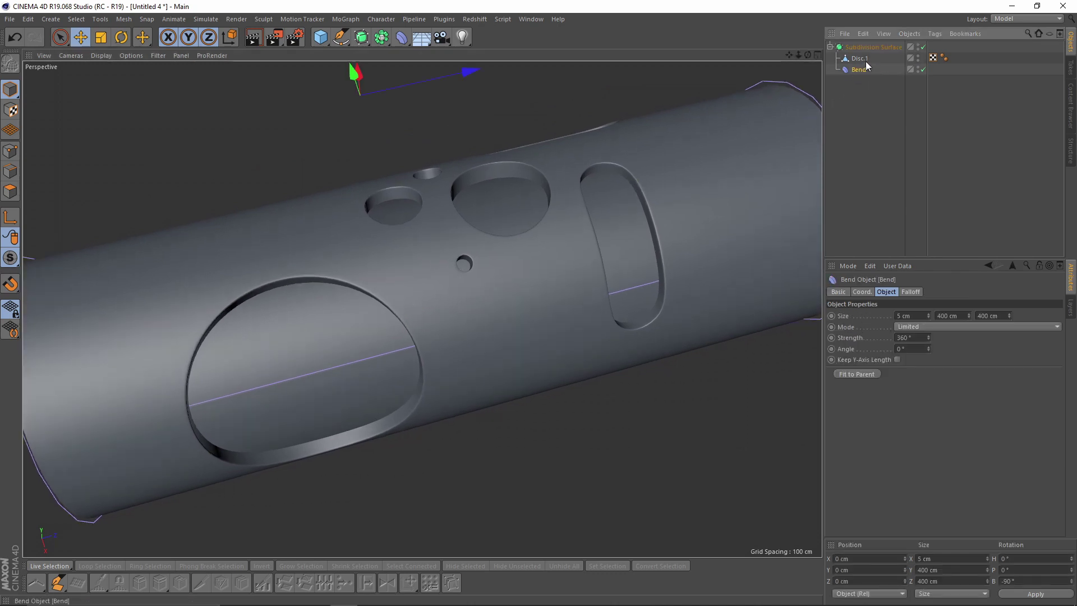
left_click_drag(480, 266, 497, 226, "alt")
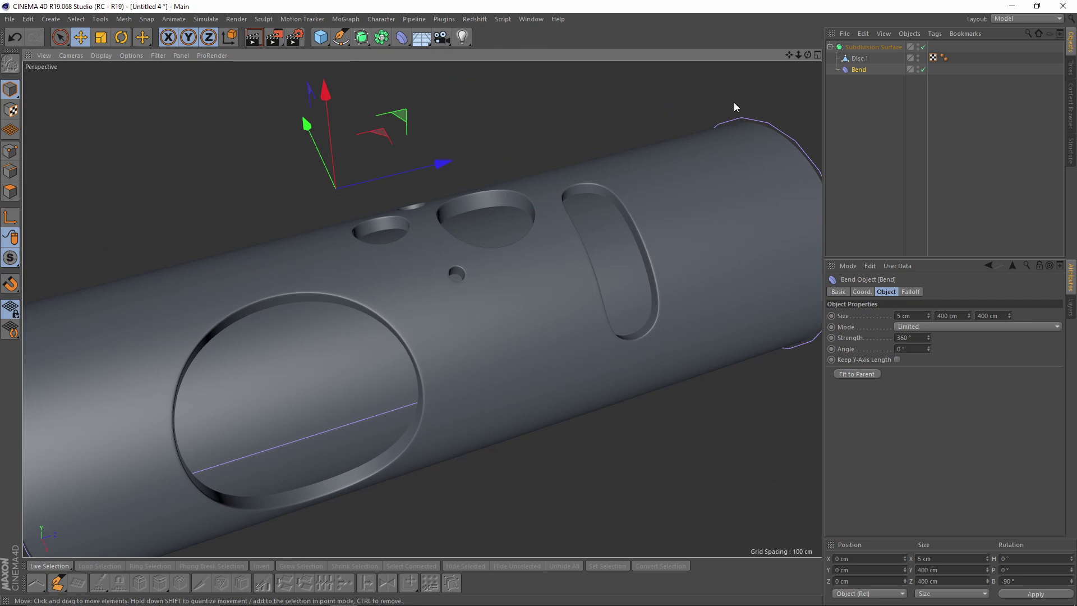
left_click_drag(558, 210, 453, 233, "alt")
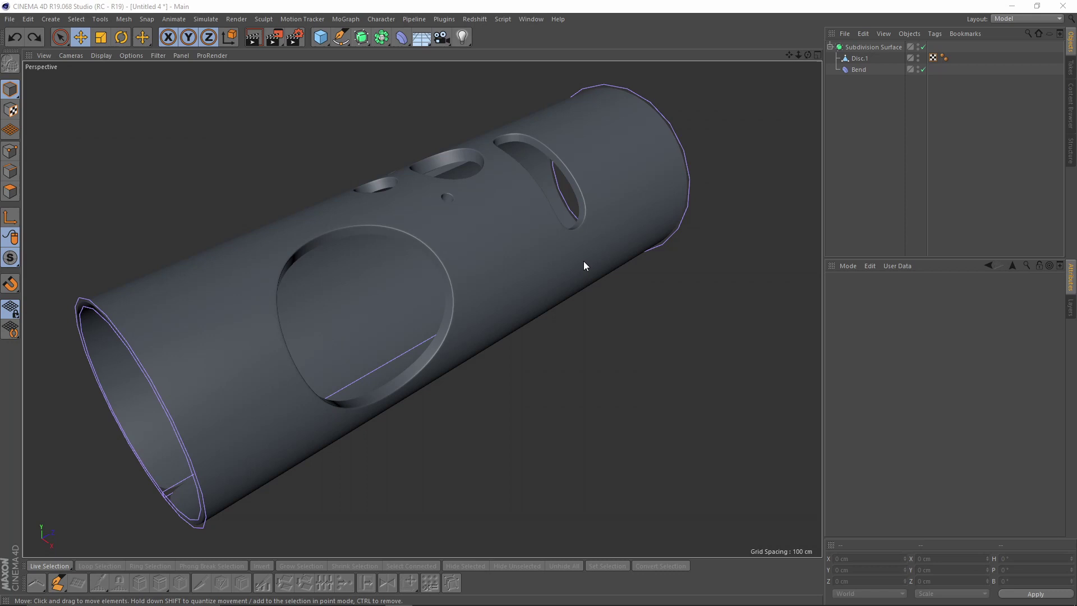
- Lower the Bend's strength to about 42° to unroll the tube into a slightly curved sheet
left_click(858, 70)
left_click_drag(469, 311, 488, 293, "alt")
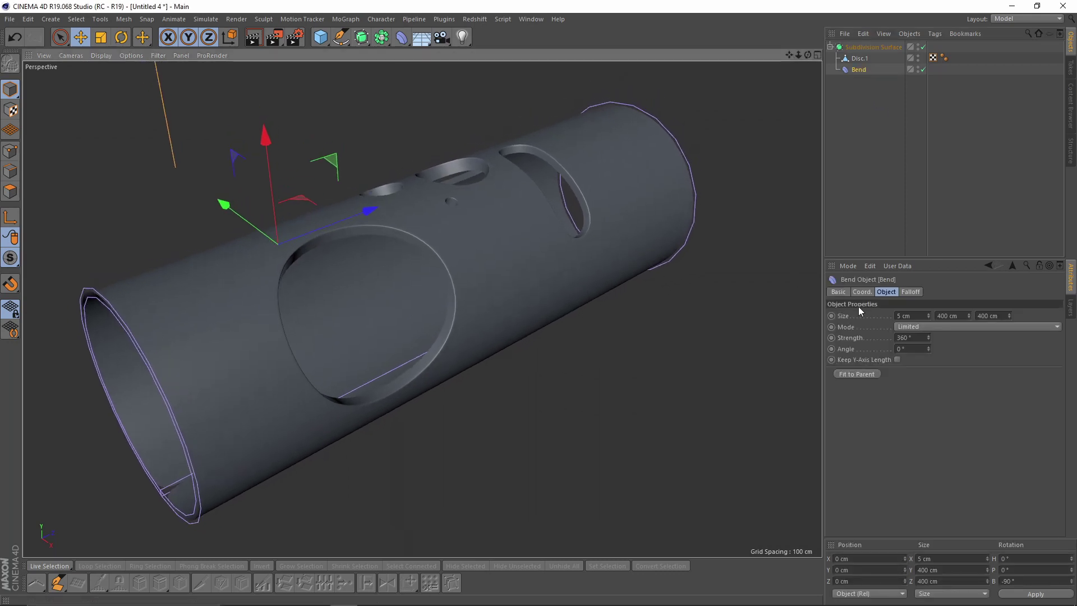
left_click_drag(927, 338, 928, 473)
scroll(359, 189, "down", 3)
left_click_drag(326, 190, 727, 322, "alt")
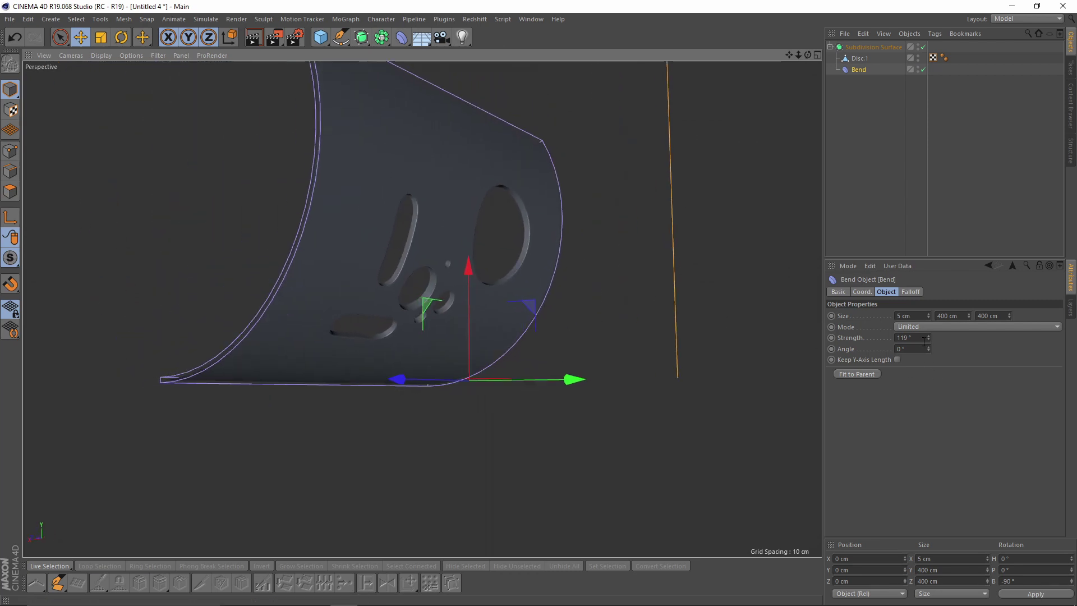
scroll(506, 274, "up", 3)
left_click_drag(505, 275, 534, 265, "alt")
left_click_drag(928, 339, 928, 382)
left_click_drag(512, 257, 539, 168, "alt")
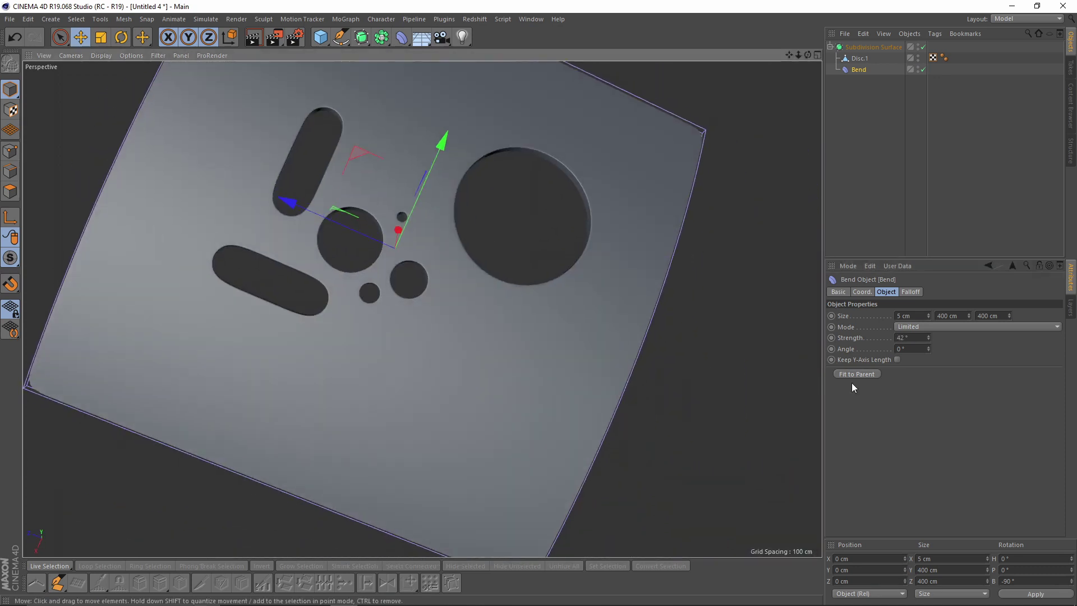
- Set the Bend's strength to about 264° and its angle to about 12° to roll the sheet into a cone
left_click_drag(928, 338, 928, 318)
left_click_drag(488, 247, 547, 274, "alt")
left_click_drag(928, 349, 928, 233)
left_click_drag(410, 311, 426, 342, "alt")
left_click_drag(928, 349, 928, 346)
left_click_drag(330, 222, 568, 307, "alt")
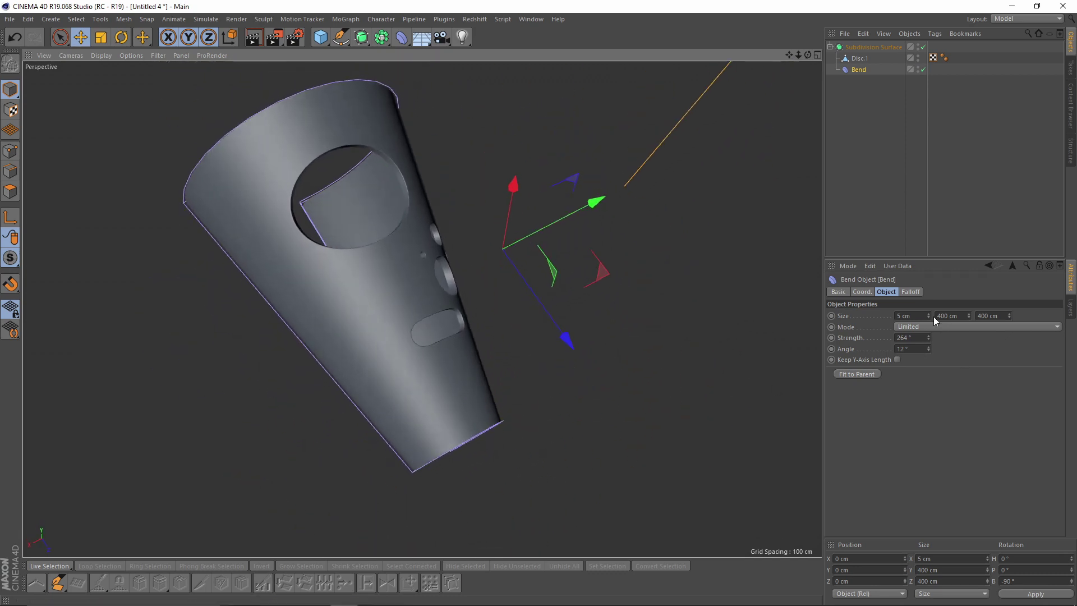
- Try different values for the Bend's first size dimension on the cone, and restore it to 5 cm
left_click_drag(929, 316, 928, 288)
left_click_drag(472, 268, 553, 292, "alt")
left_click_drag(599, 329, 593, 355, "alt")
left_click_drag(929, 316, 928, 327)
middle_click_drag(537, 355, 496, 330, "alt")
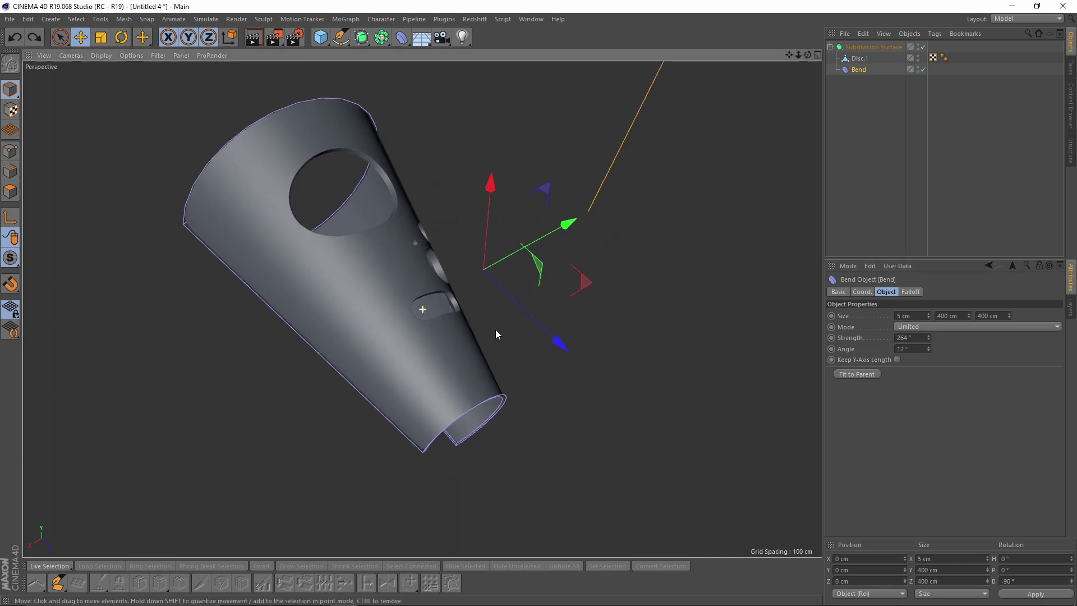
left_click_drag(496, 330, 552, 332, "alt")
- Reset the Bend's angle and strength to 0° and raise the strength to 360° to close the tube
right_click(928, 349)
right_click(928, 337)
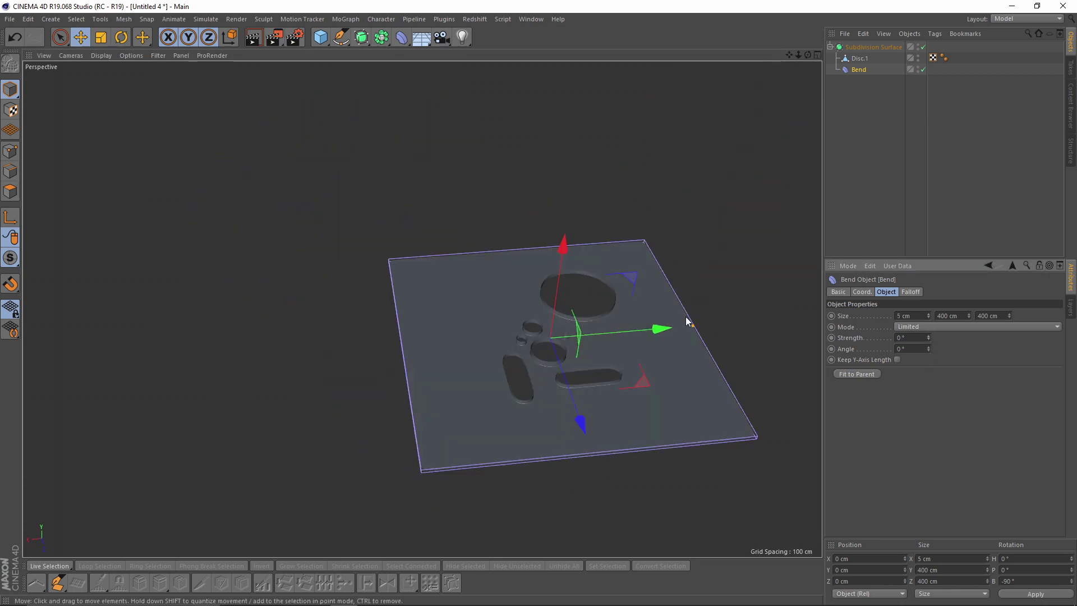
left_click_drag(928, 338, 928, 297)
left_click_drag(507, 342, 739, 348, "alt")
- Examine the closed tube's round holes and rounded slots up close and from all around
scroll(463, 241, "up", 5)
left_click_drag(377, 252, 423, 252, "alt")
middle_click_drag(423, 252, 500, 297, "alt")
right_click_drag(500, 297, 534, 289, "alt")
mouse_move(533, 289)
left_mouse_down("alt")
mouse_move(541, 427)
mouse_move(539, 284)
left_mouse_up("alt")
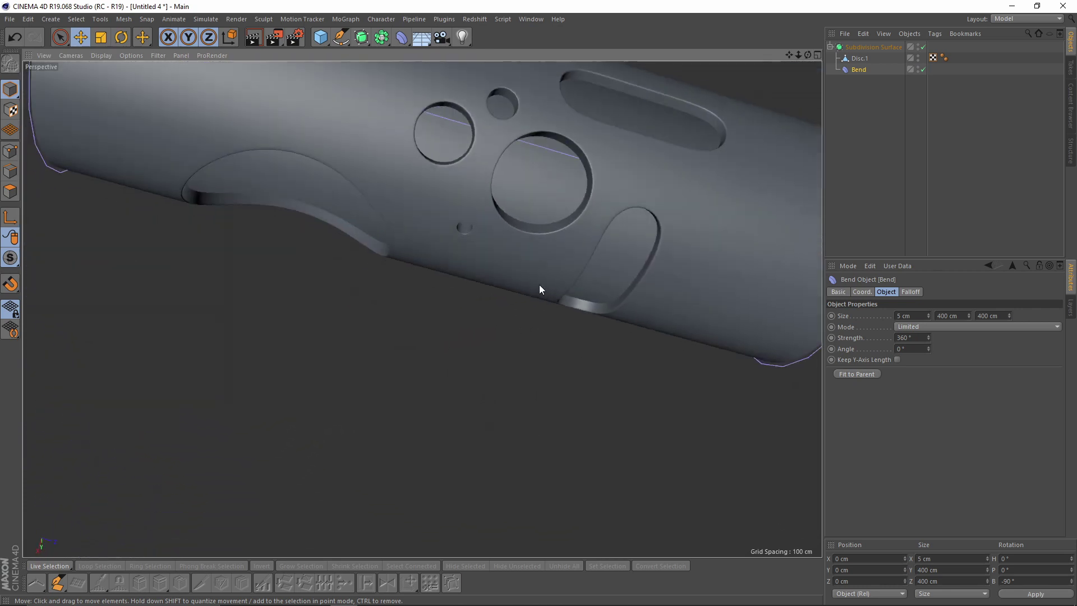
middle_click_drag(539, 284, 466, 373, "alt")
left_click_drag(467, 372, 420, 307, "alt")
middle_click_drag(420, 307, 456, 250, "alt")
right_click_drag(457, 250, 410, 251, "alt")
mouse_move(410, 252)
left_mouse_down("alt")
mouse_move(438, 223)
mouse_move(414, 248)
left_mouse_up("alt")
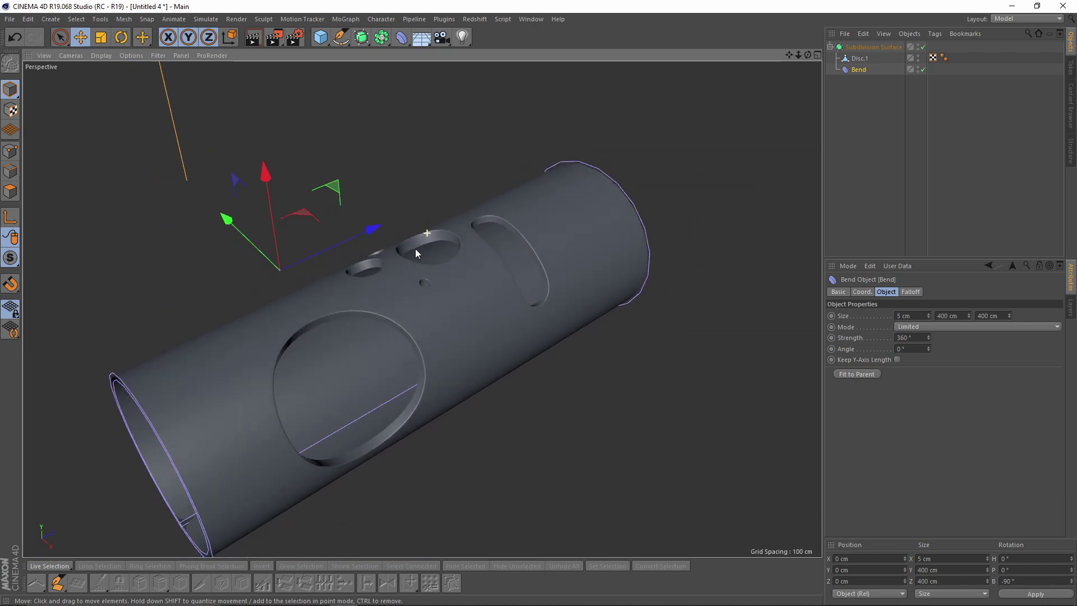
middle_click_drag(415, 247, 407, 227, "alt")
mouse_move(407, 227)
right_mouse_down("alt")
mouse_move(395, 247)
mouse_move(406, 244)
right_mouse_up("alt")
middle_click_drag(406, 245, 440, 227, "alt")
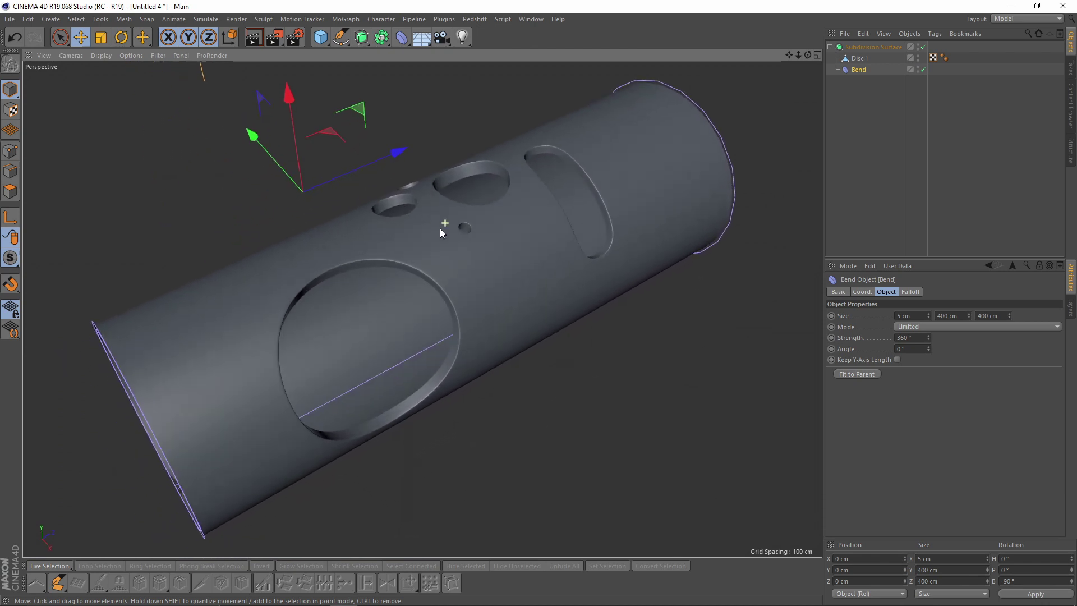
mouse_move(470, 315)
left_mouse_down("alt")
mouse_move(477, 310)
mouse_move(452, 318)
mouse_move(479, 317)
left_mouse_up("alt")
left_click_drag(541, 270, 515, 262, "alt")
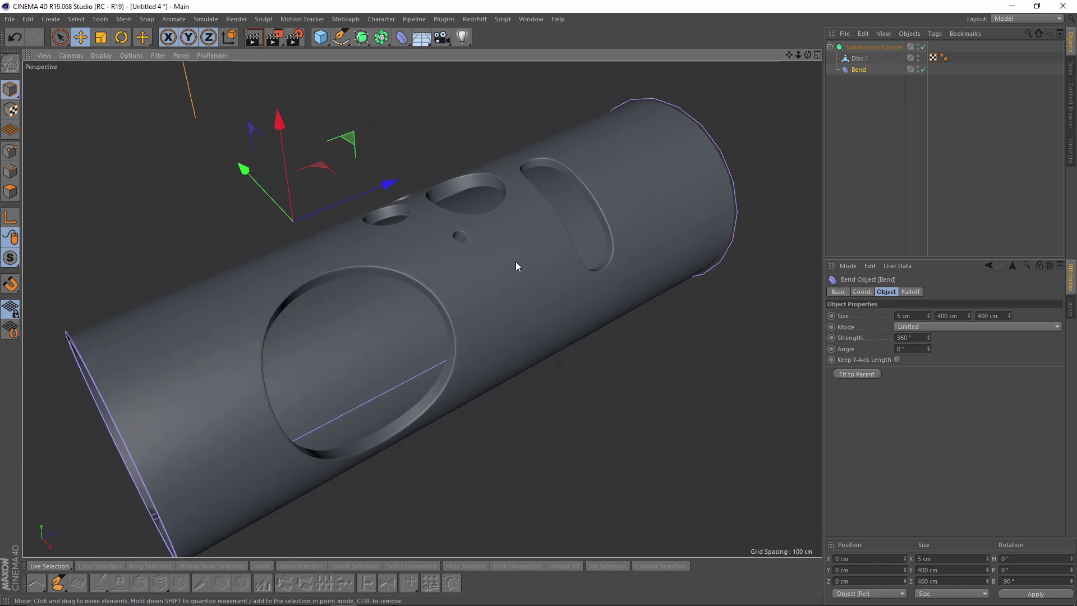